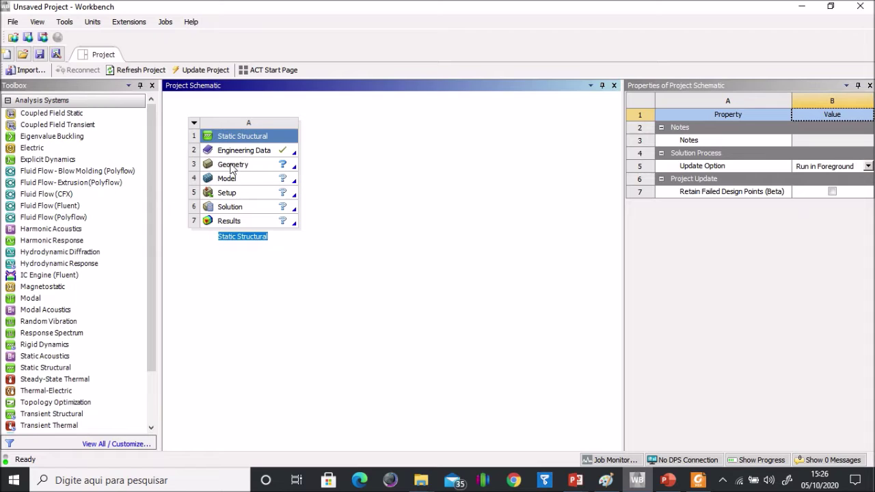
Step: Enable Line Bodies in the properties of the Static Structural system's Geometry cell
left_click(232, 165)
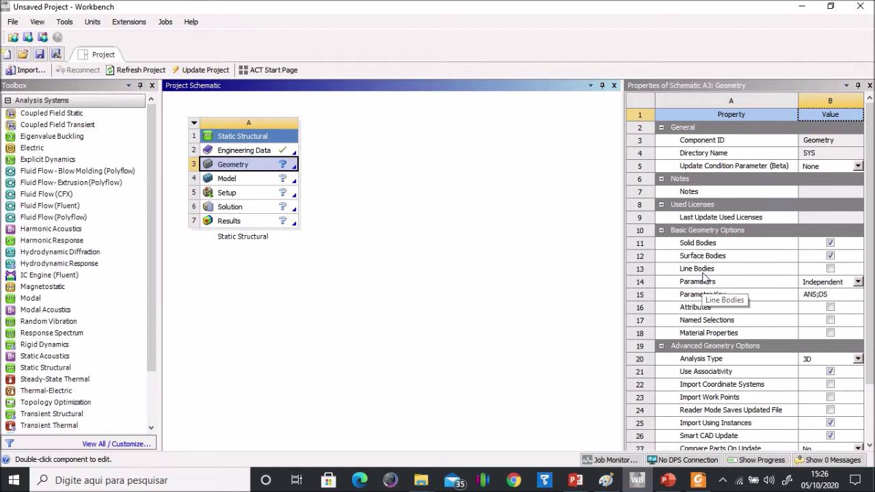
left_click(830, 269)
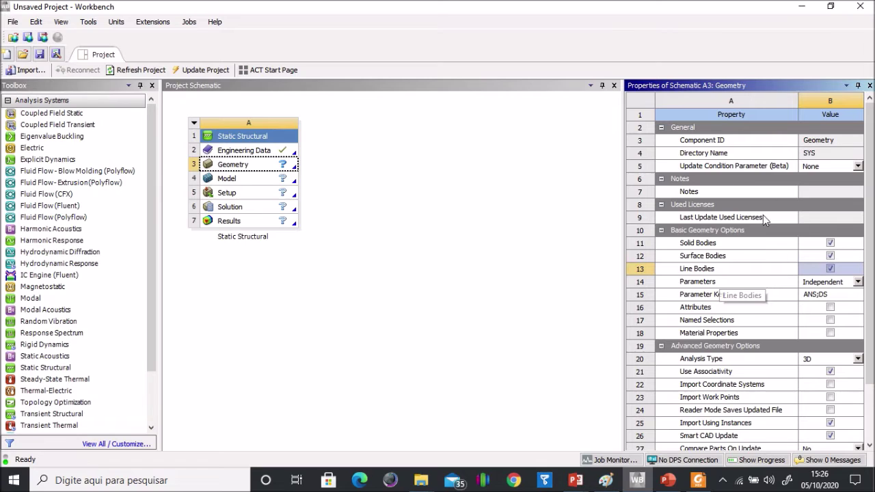
left_click(61, 22)
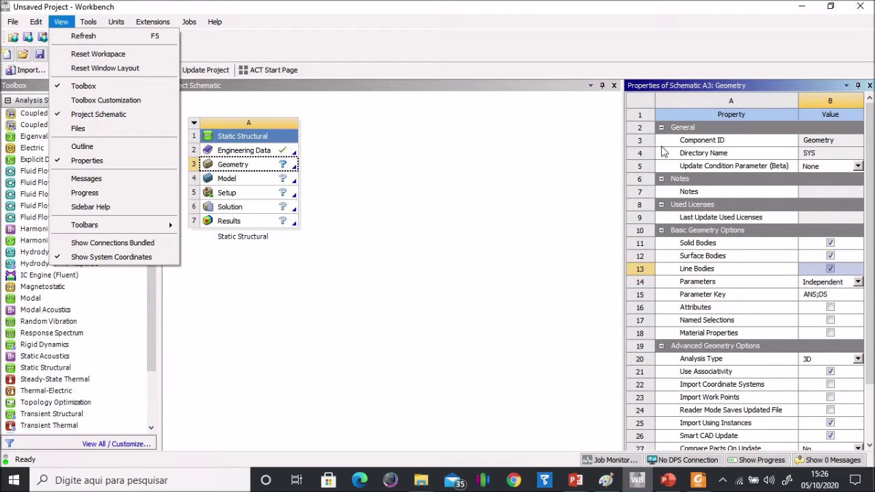
left_click(422, 184)
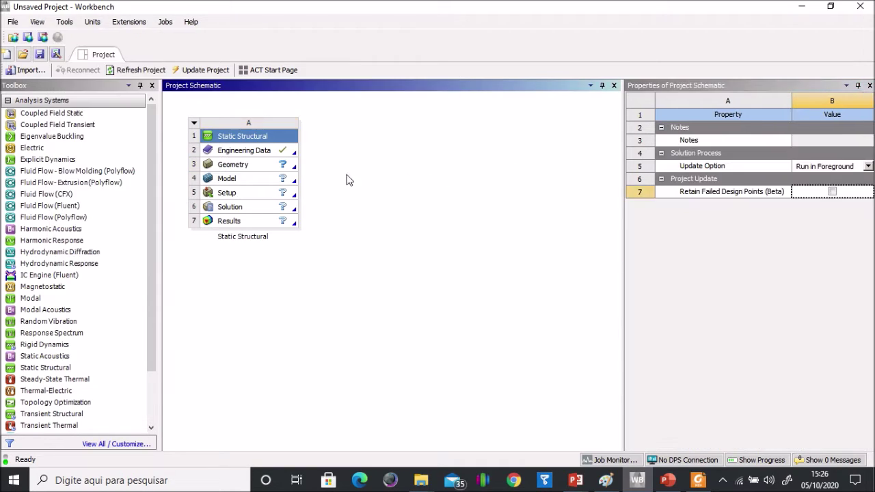
Step: Create a new SpaceClaim geometry from the Geometry cell of the Static Structural system
left_click(245, 166)
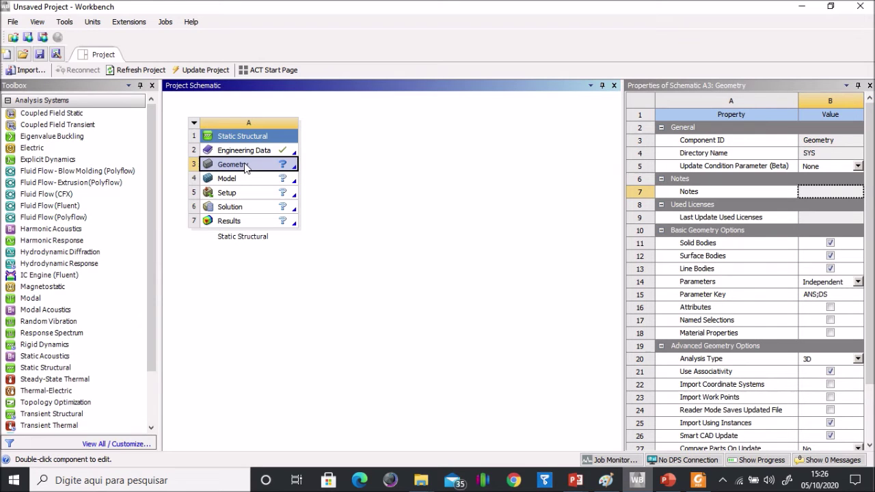
right_click(245, 167)
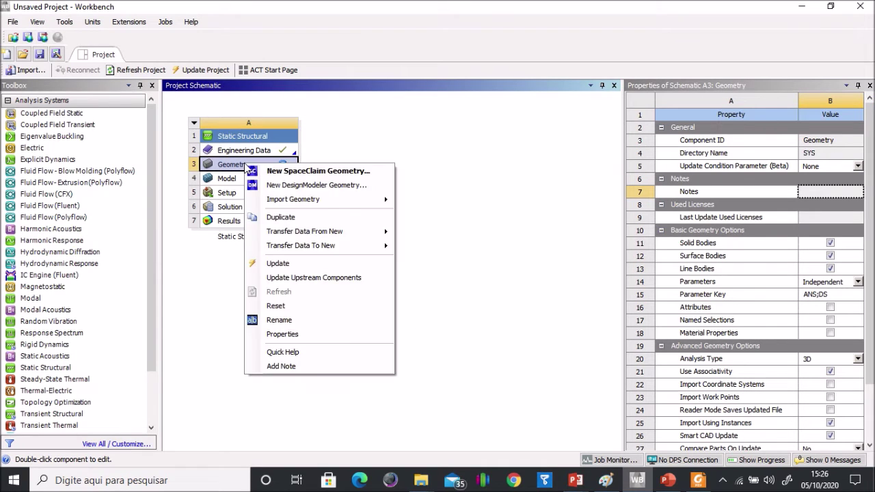
left_click(294, 176)
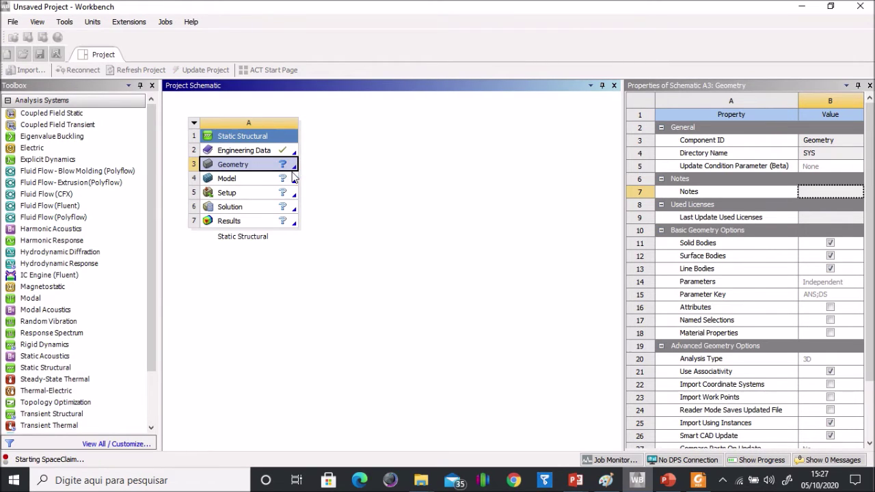
left_click(441, 193)
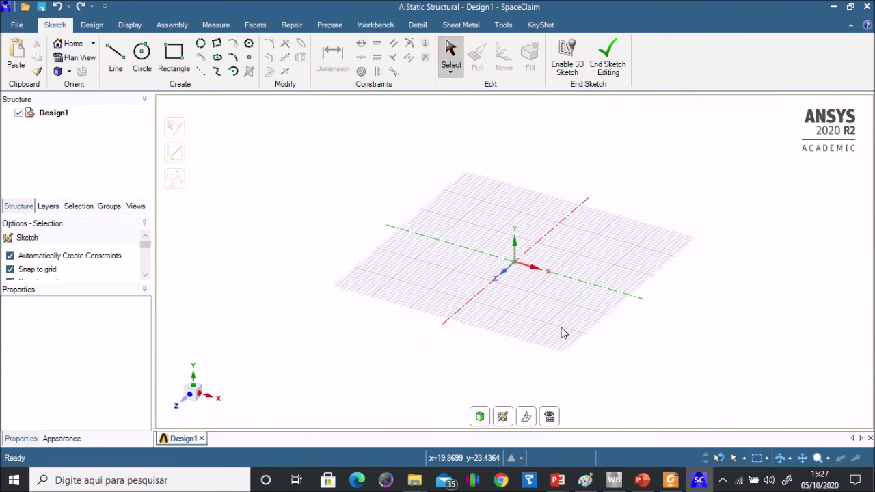
Step: Set this document's length unit to Meters in the SpaceClaim options
scroll(517, 247, "up", 3)
scroll(505, 239, "down", 1)
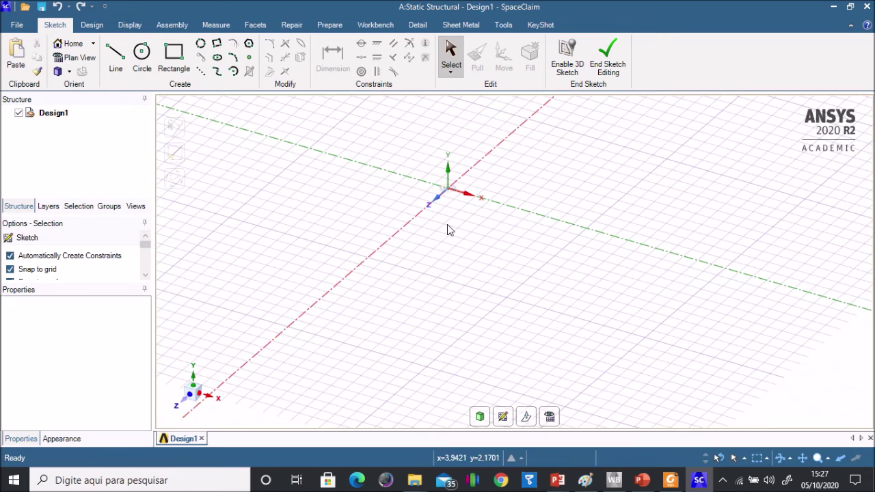
left_click(15, 26)
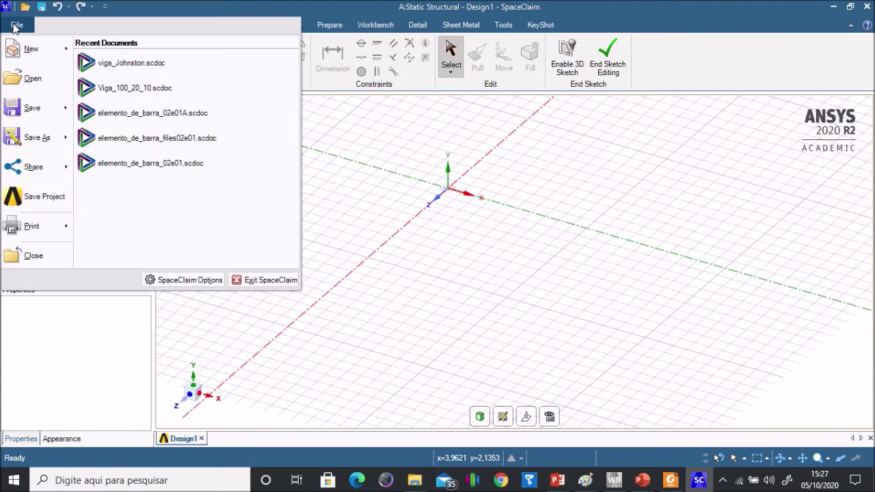
left_click(173, 281)
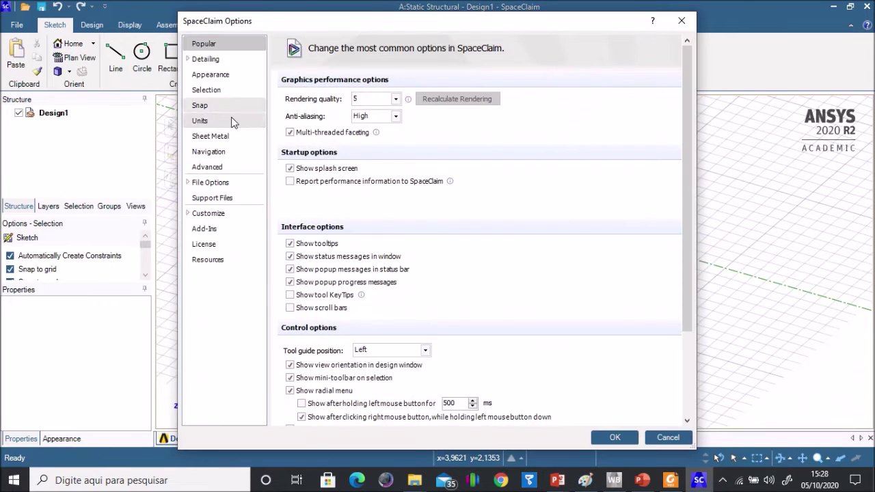
left_click(225, 120)
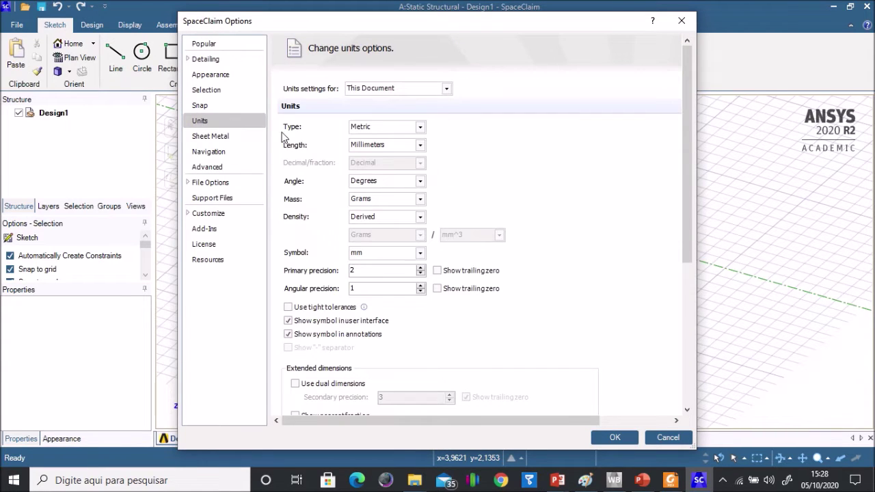
left_click(420, 146)
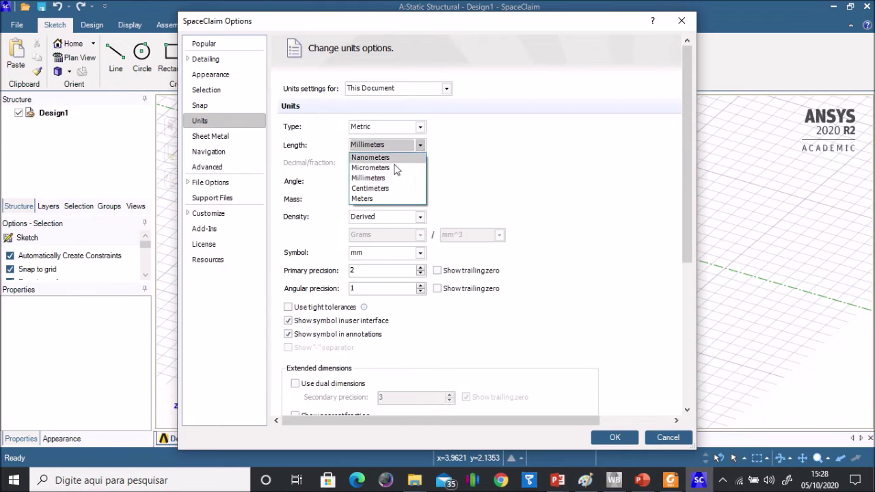
left_click(363, 198)
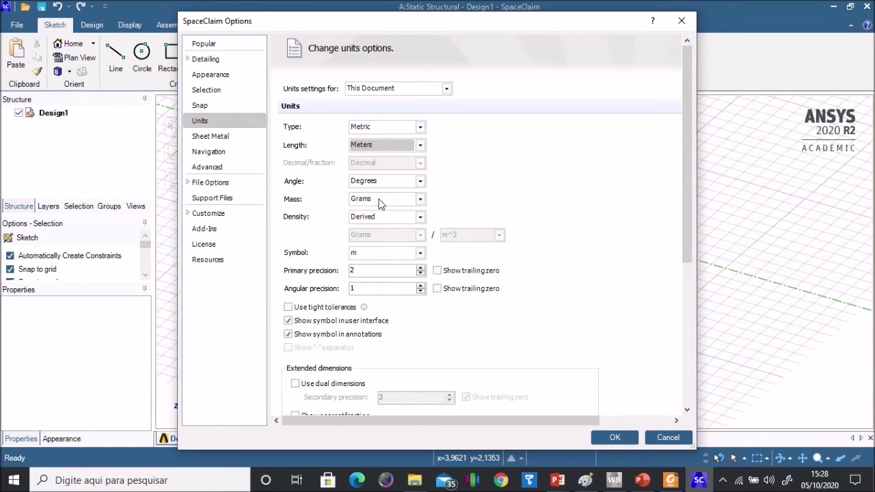
Step: Set the minor grid spacing to 1 m and apply the unit options
left_click_drag(689, 190, 664, 371)
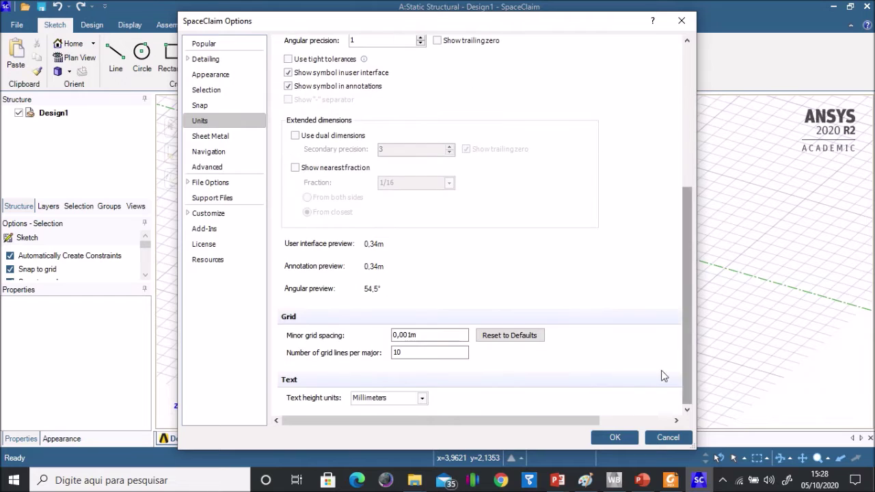
left_click(409, 334)
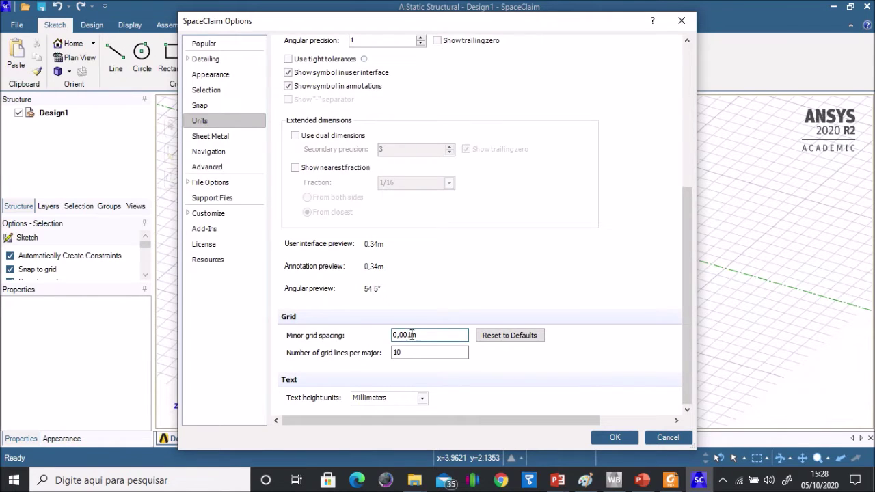
left_click_drag(410, 335, 387, 337)
type("1m")
left_click(613, 439)
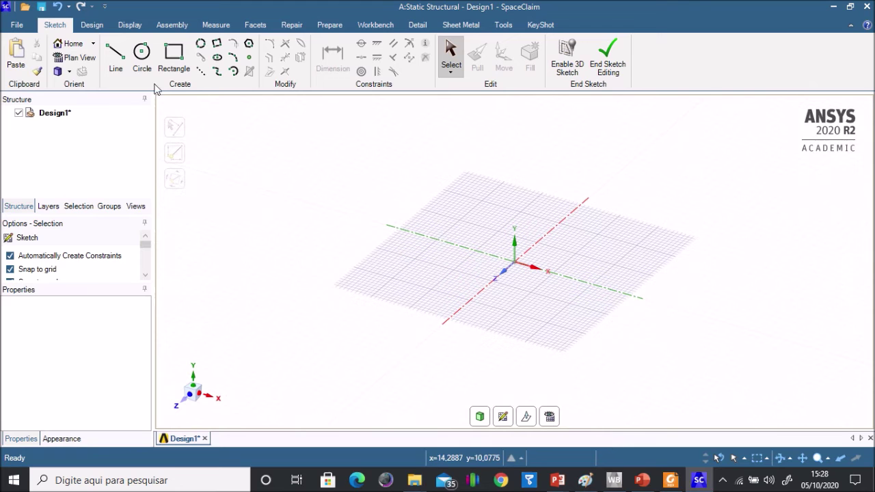
Step: Sketch three consecutive collinear lines of 3 m, 1 m and 1 m from the origin along the Z axis
left_click(115, 55)
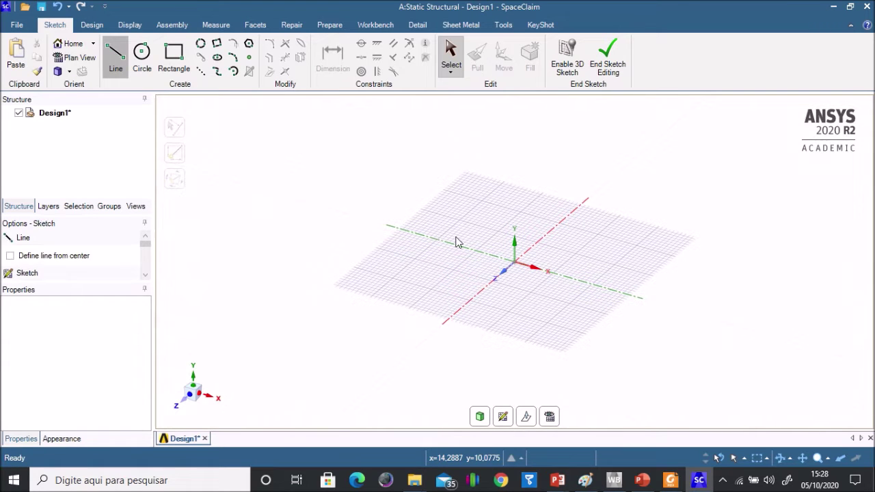
scroll(525, 279, "down", 1)
scroll(524, 279, "up", 6)
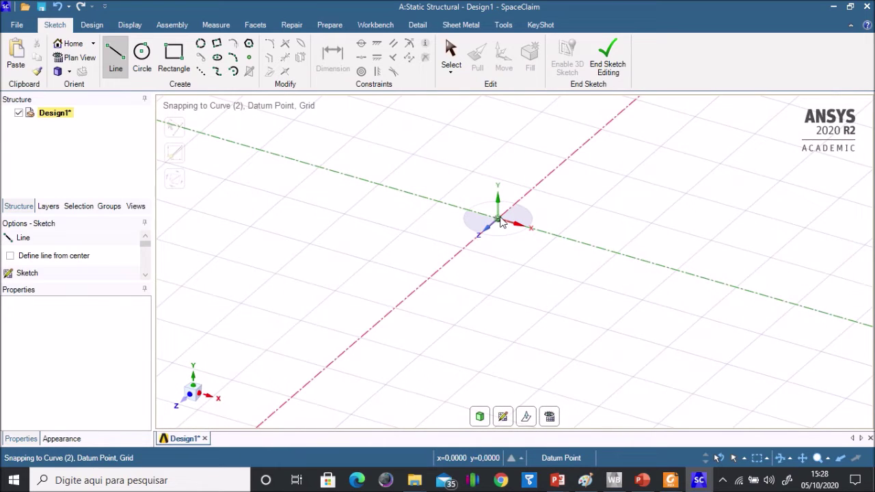
left_click(500, 220)
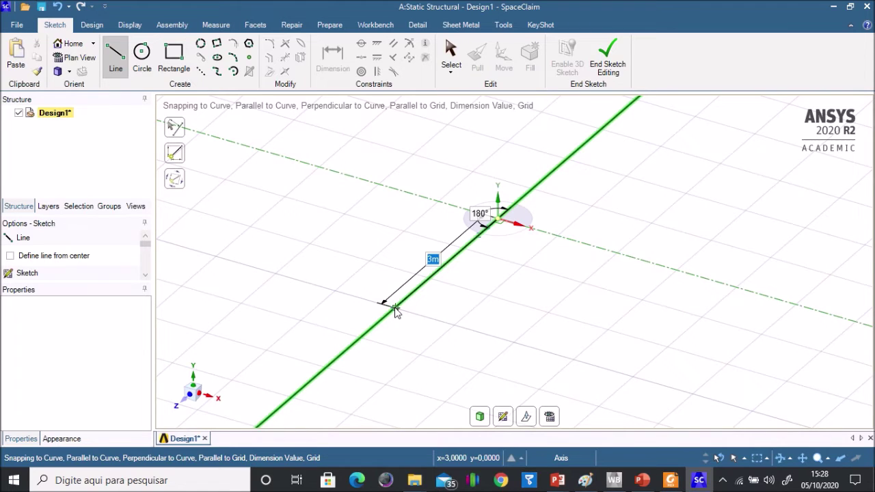
left_click(395, 308)
scroll(372, 313, "down", 3)
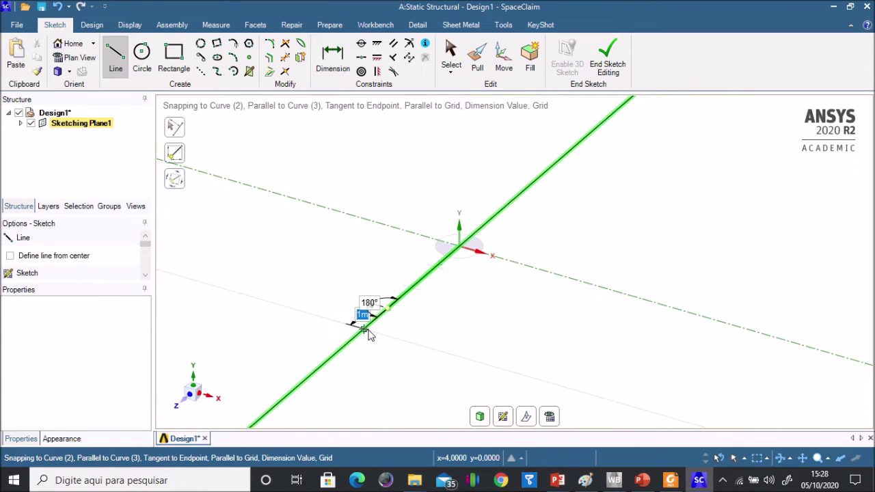
left_click(364, 333)
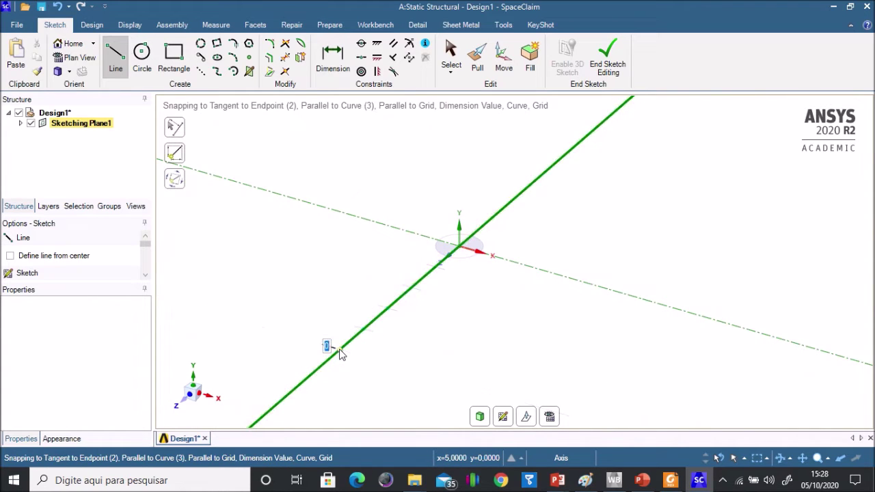
left_click(339, 352)
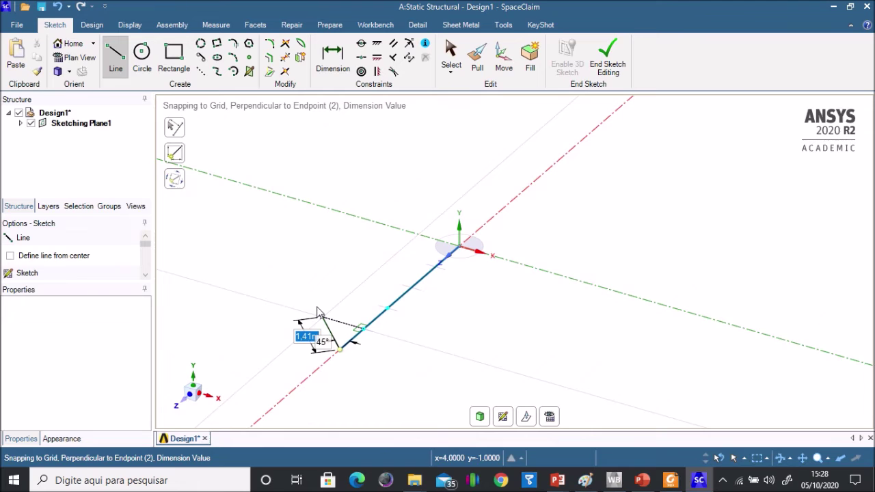
key("Escape")
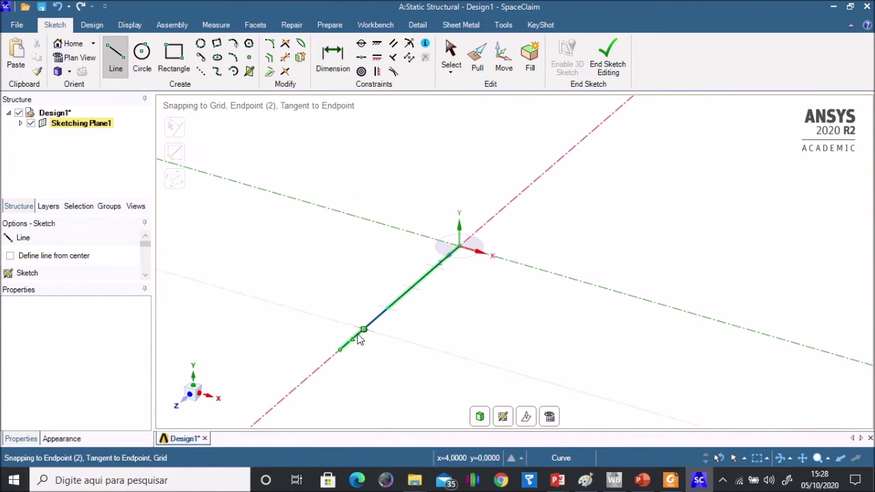
Step: Compare the segment lengths with the beam problem on the PowerPoint slide, then return to SpaceClaim and end sketch editing
key("alt+Tab")
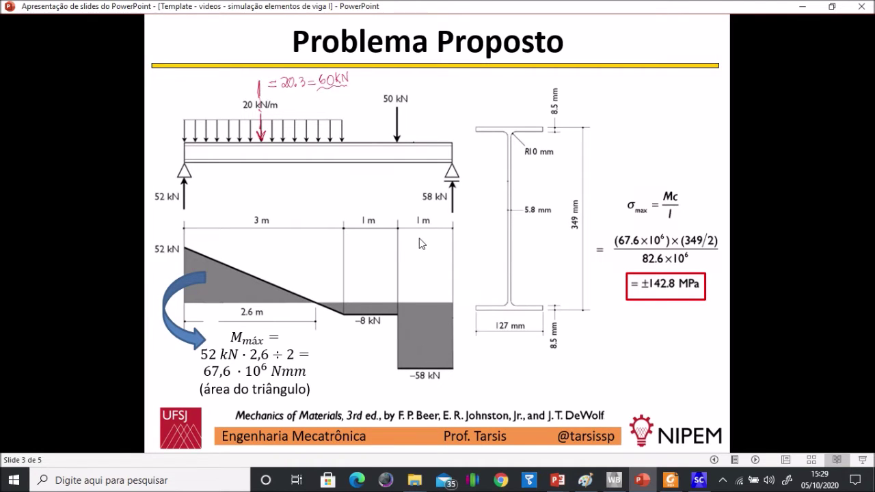
key("alt+Tab")
key("alt+Tab")
key("alt+Tab")
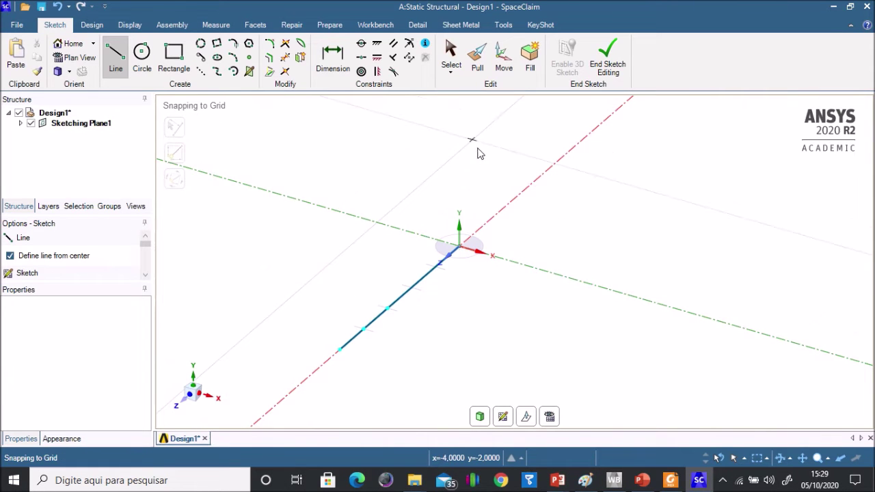
left_click(607, 71)
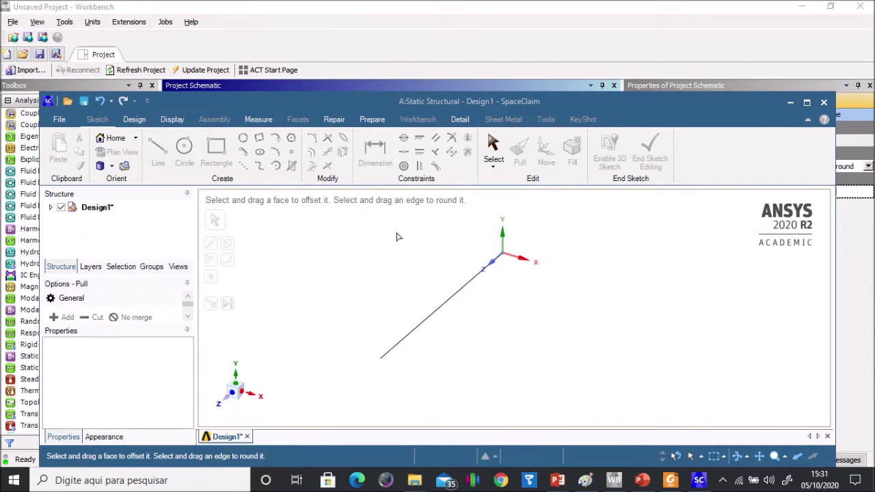
Step: Insert an I-type beam profile from the new profile library into the design
left_click(369, 121)
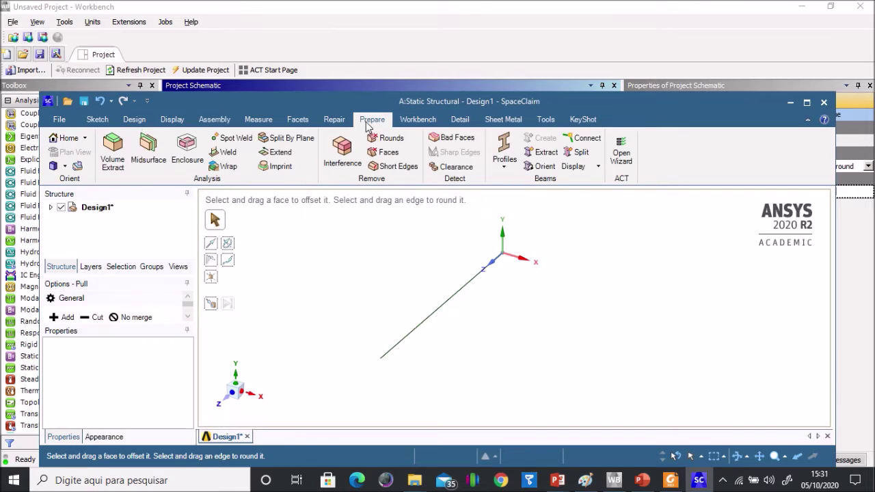
left_click(504, 165)
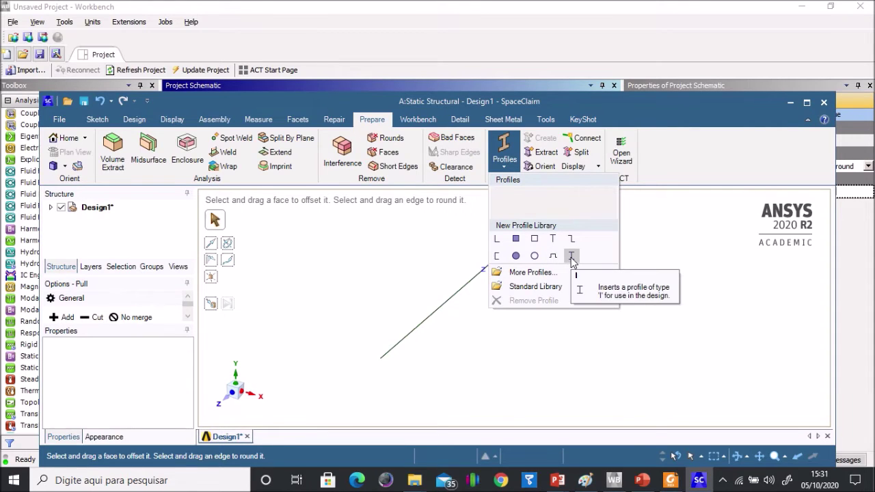
left_click(572, 260)
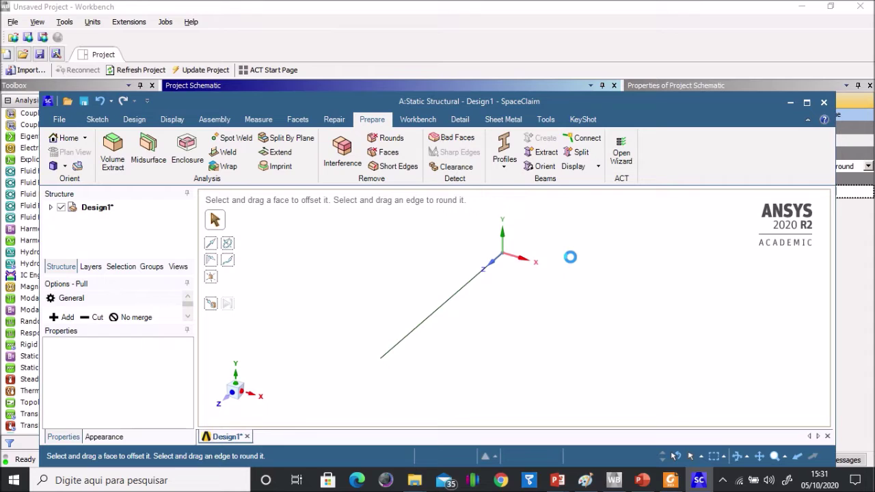
Step: Open the I beam profile from the design structure for editing in its own window
left_click(50, 207)
left_click(61, 228)
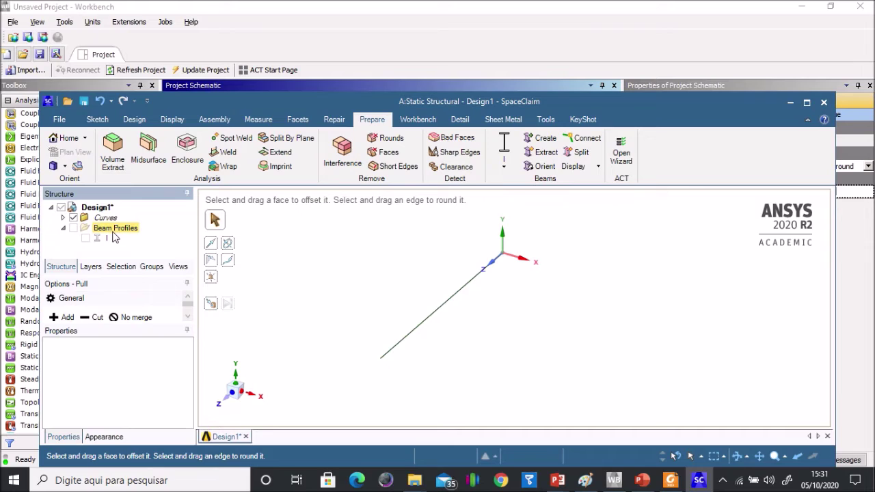
left_click(107, 240)
right_click(108, 243)
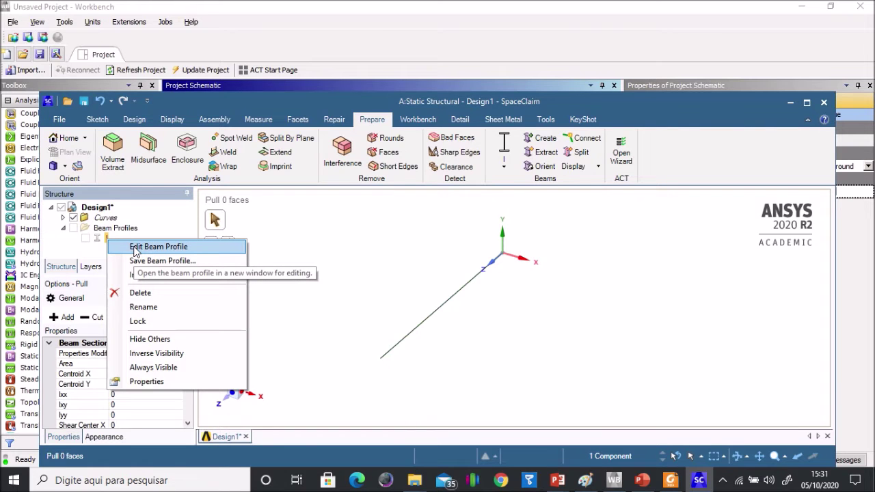
left_click(135, 247)
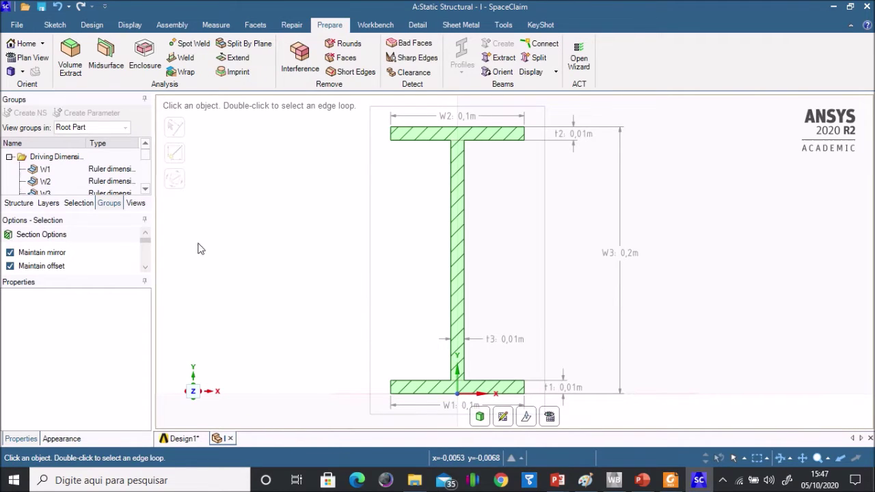
Step: Set the I profile's lower flange width W1 to 0,127 m
left_click(117, 174)
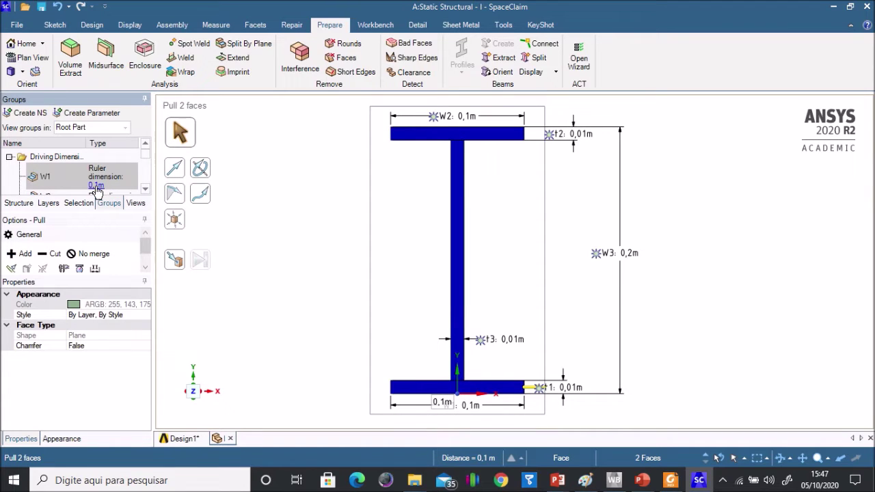
left_click(96, 186)
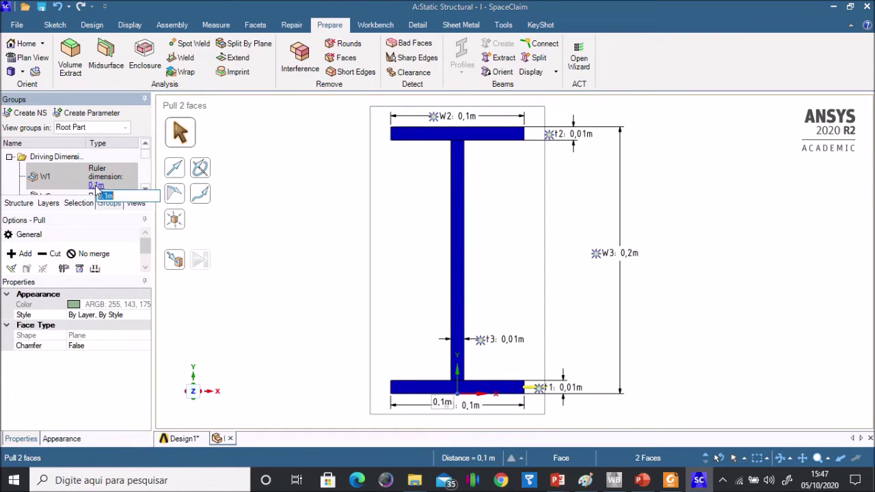
type("0")
type(",127")
key("Return")
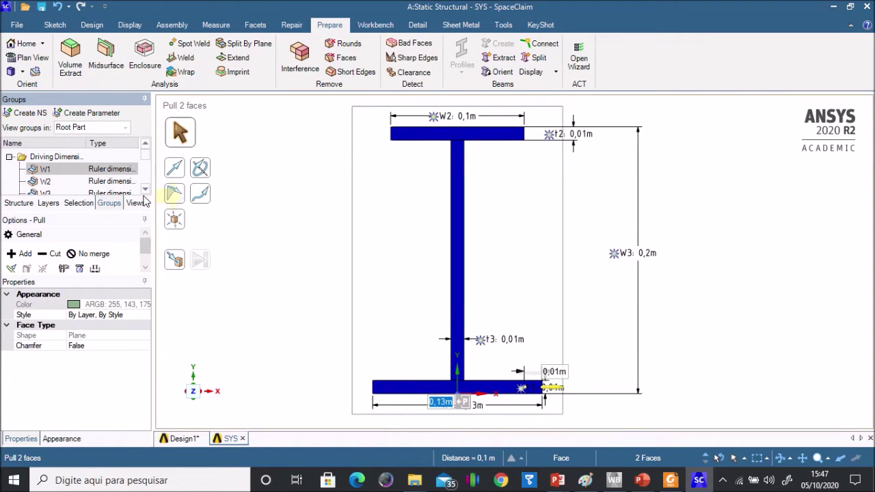
Step: Set the I profile's upper flange width W2 to 0,127 m
key("Tab")
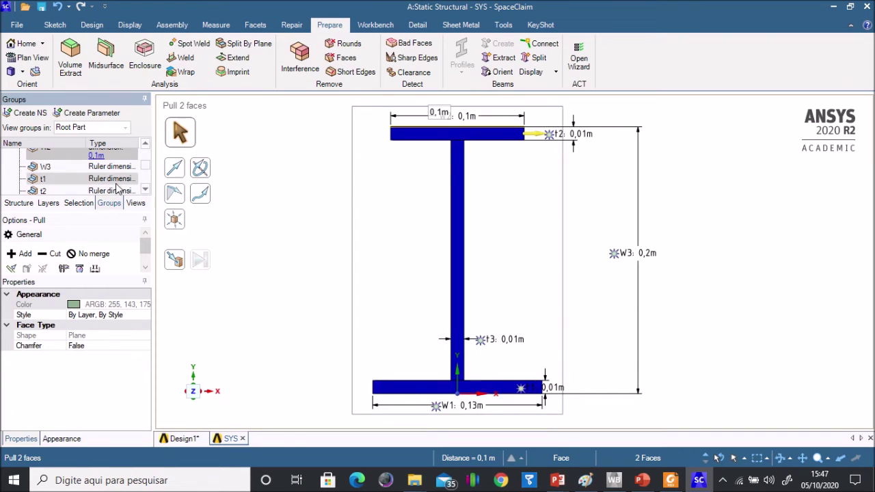
scroll(116, 185, "down", 1)
left_click(109, 166)
type("0.12")
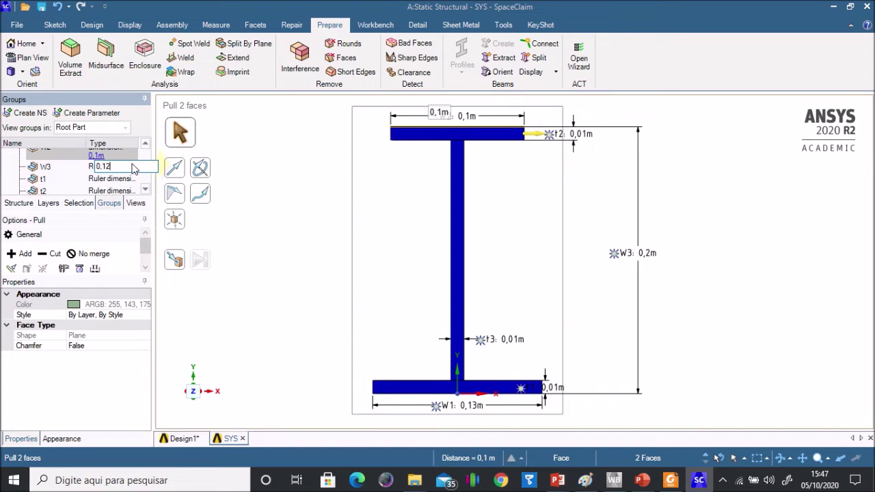
type("7")
key("Return")
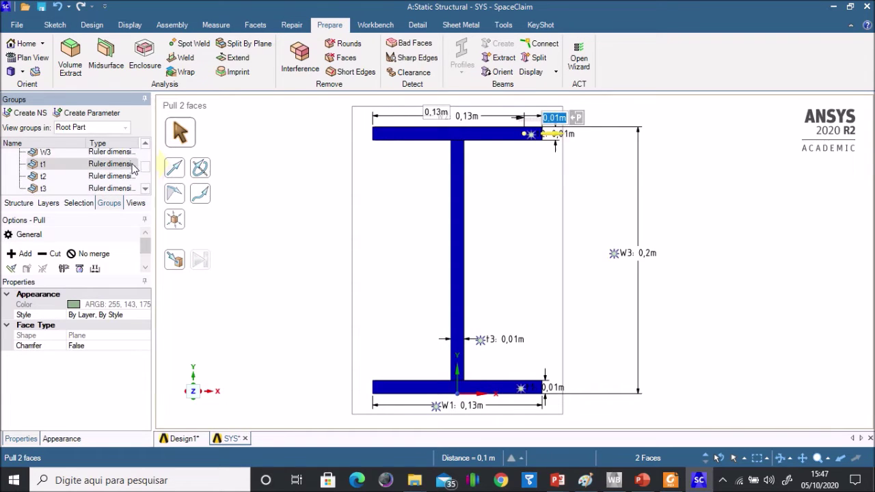
Step: Check the section height on the PowerPoint beam slide, then set the profile's overall height W3 to 0,349 m in SpaceClaim
left_click(106, 150)
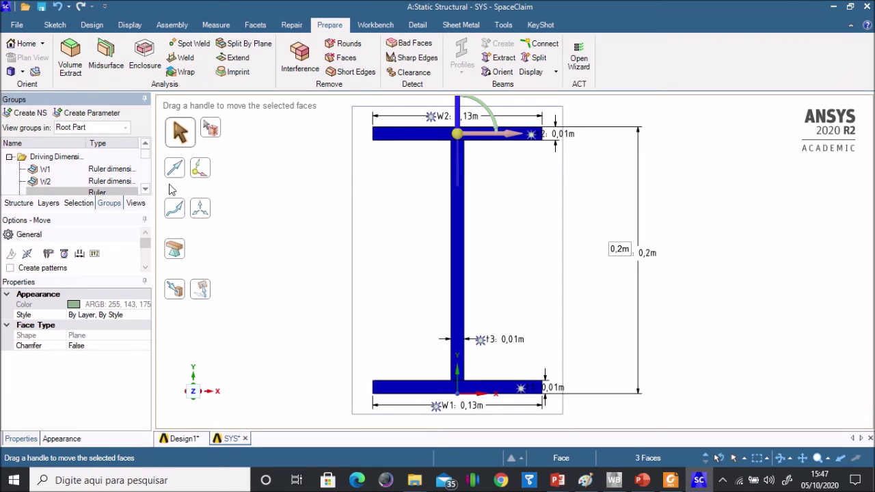
scroll(145, 193, "down", 2)
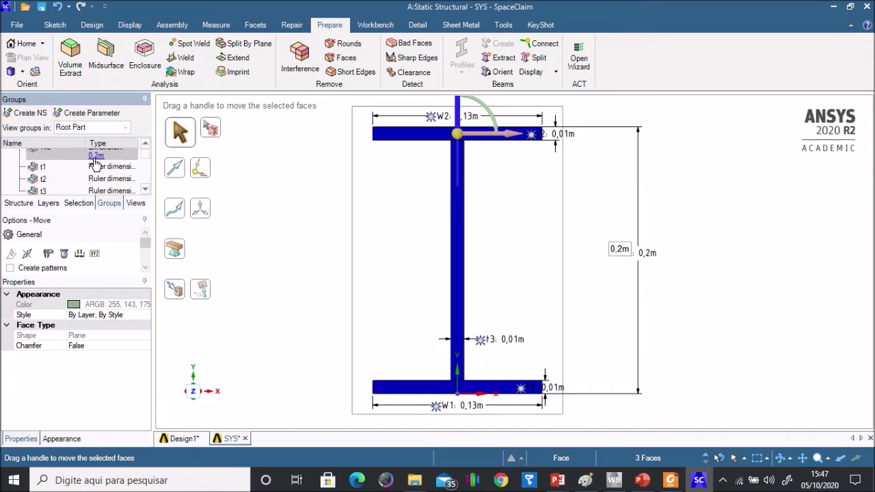
scroll(95, 162, "up", 2)
scroll(147, 188, "down", 2)
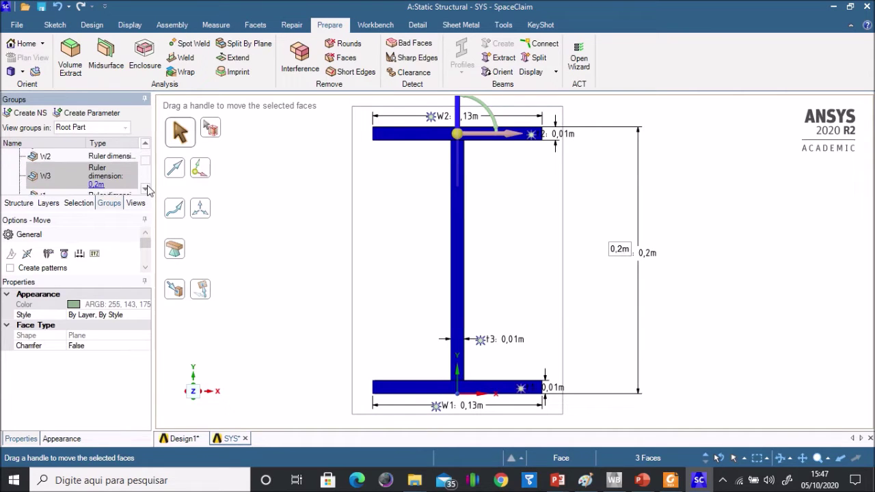
left_click(98, 176)
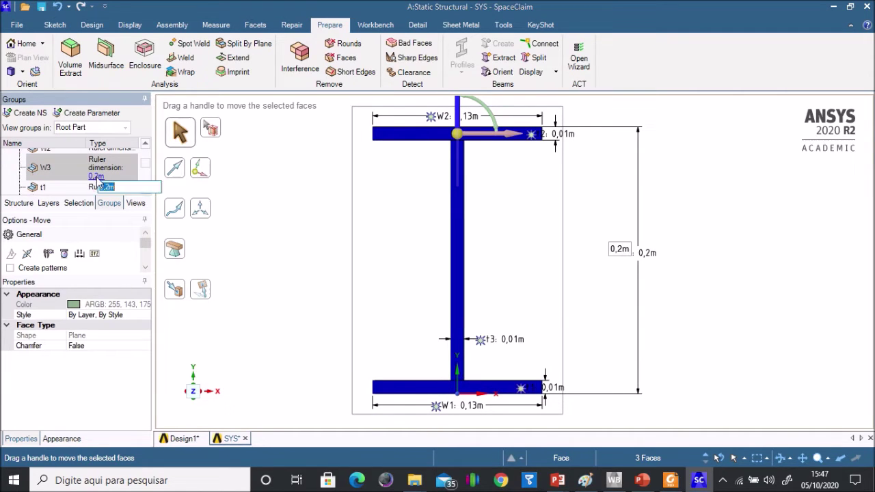
key("BackSpace")
key("alt+Tab")
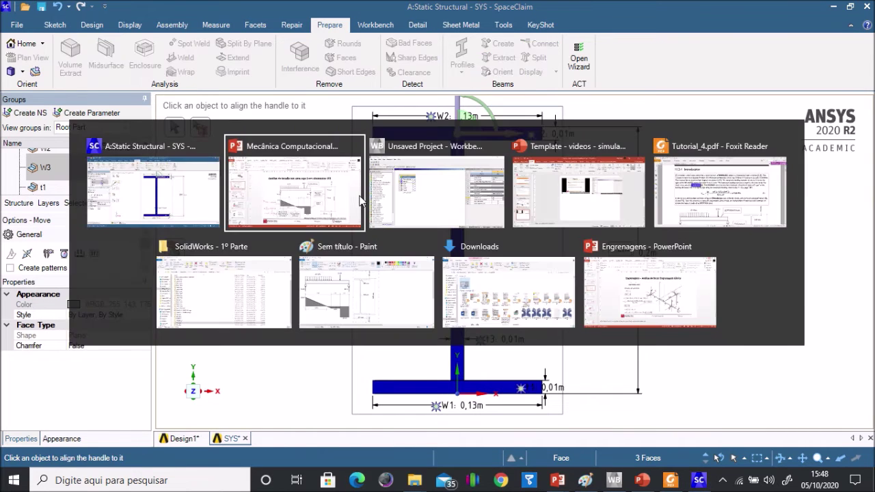
left_click(361, 200)
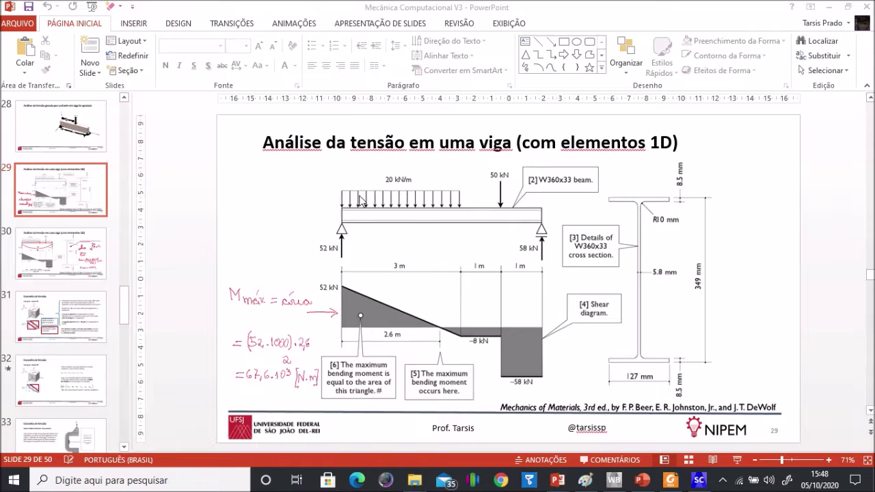
key("alt+Tab")
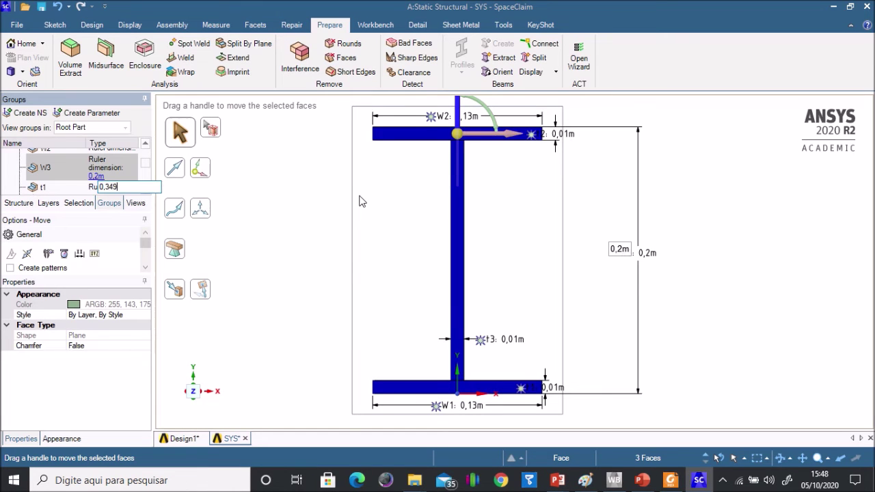
key("Escape")
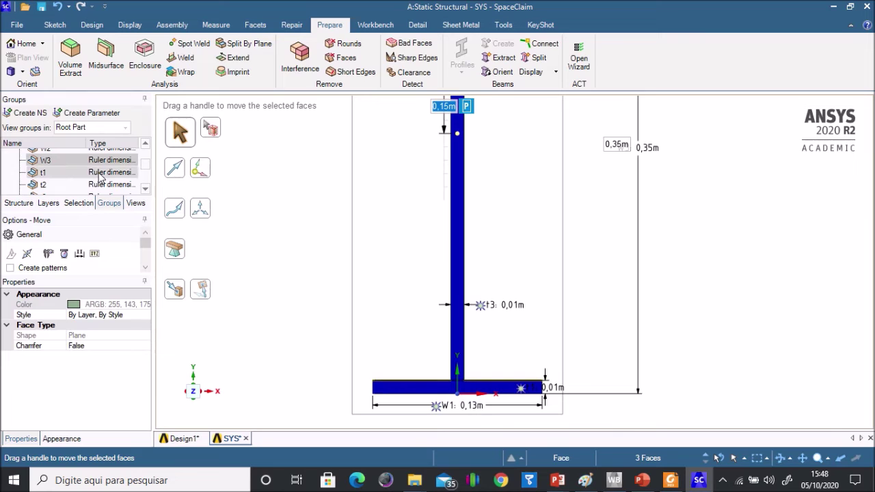
Step: Set the lower flange thickness t1 to 0,0085 m
left_click(101, 179)
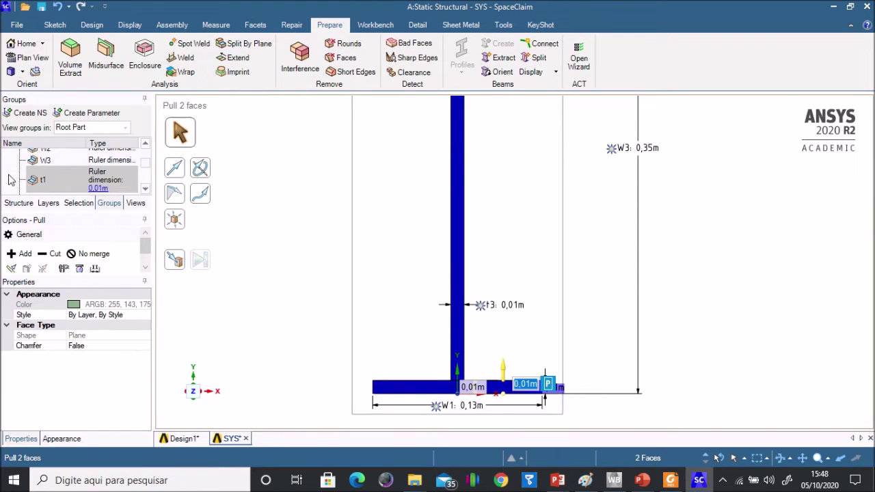
left_click(92, 189)
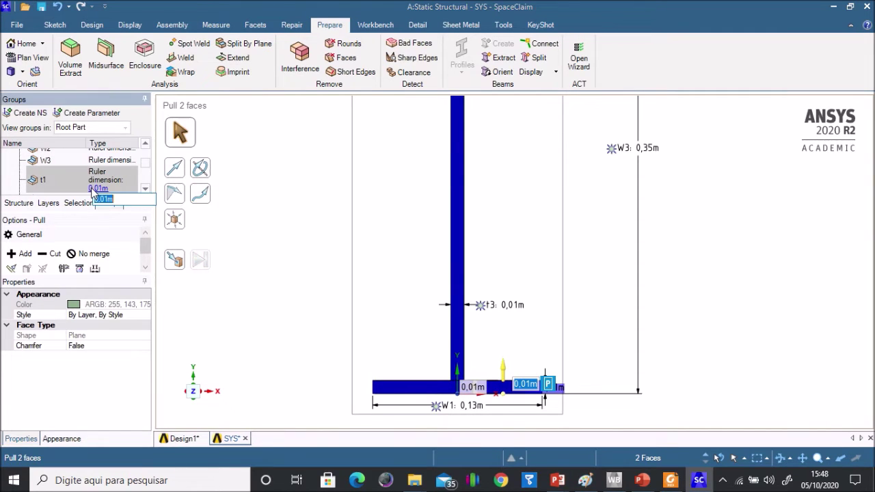
type("0,0085")
key("Return")
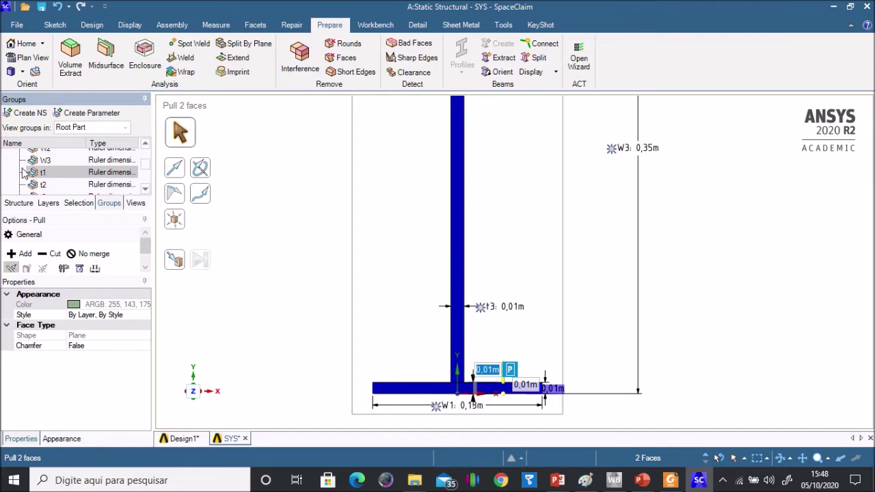
Step: Set the upper flange thickness t2 to the 8.5 mm given for the W360x33 section
left_click(43, 184)
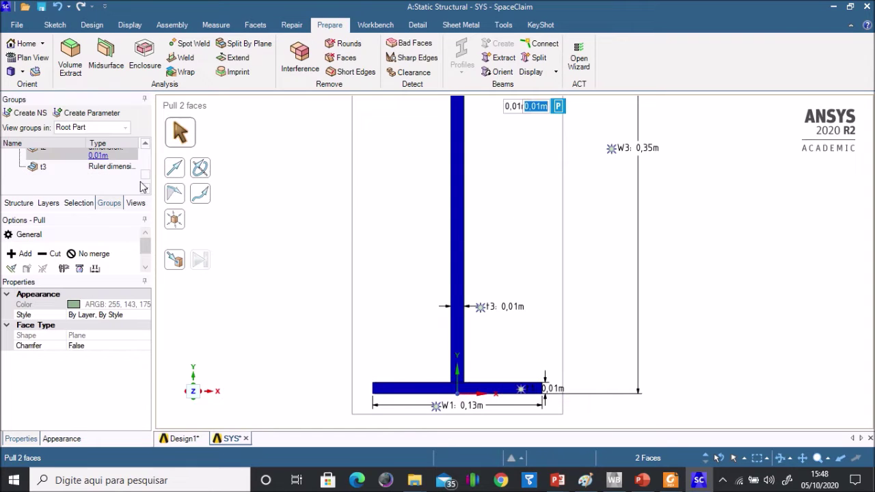
scroll(564, 212, "up", 4)
scroll(582, 87, "up", 2)
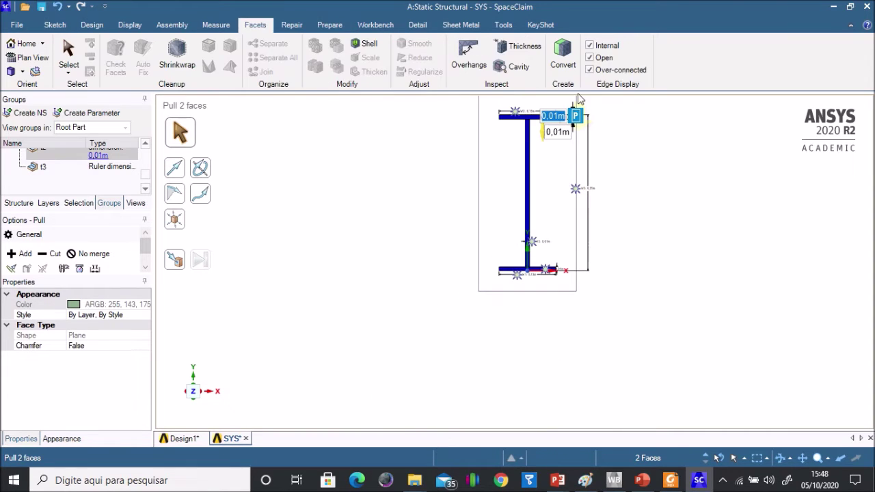
scroll(579, 99, "down", 3)
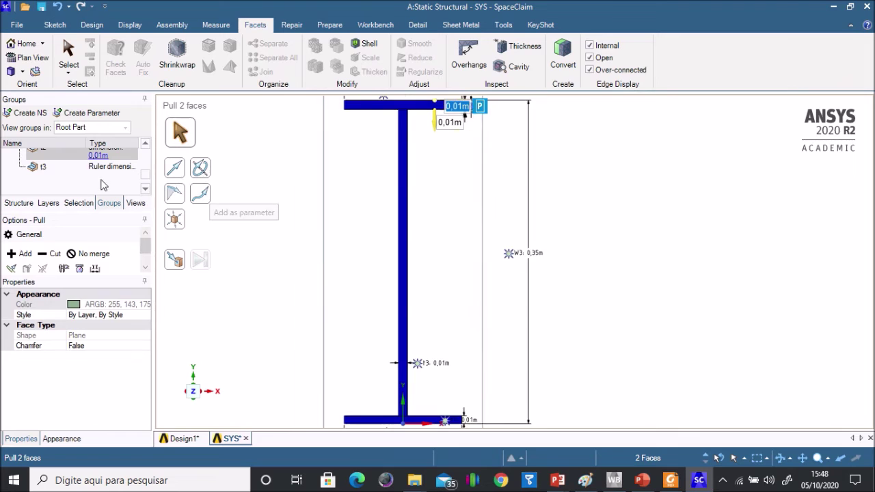
scroll(100, 184, "up", 1)
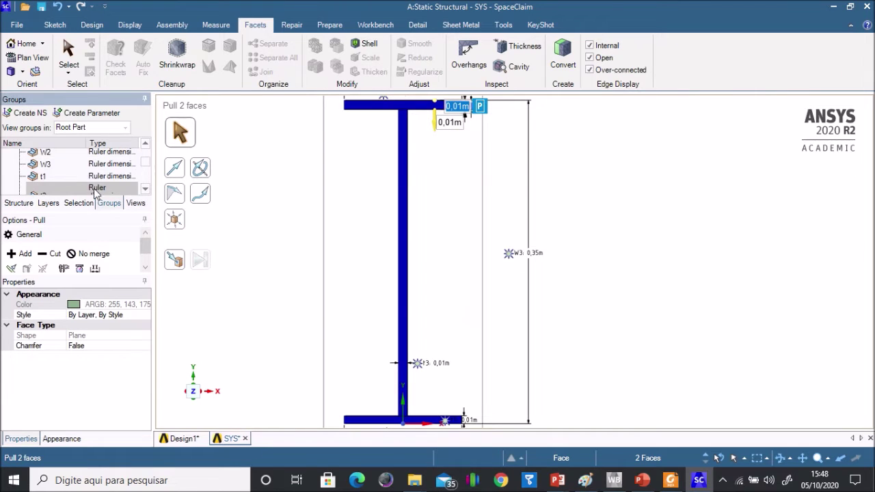
left_click(145, 190)
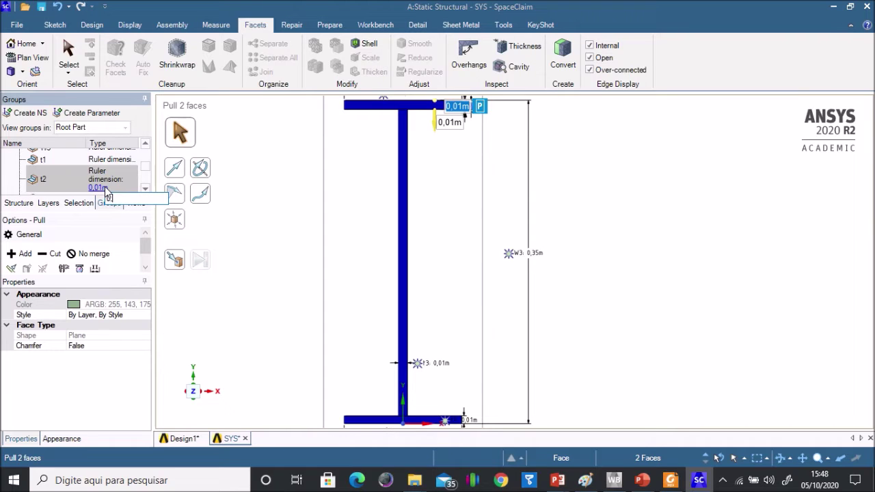
key("Return")
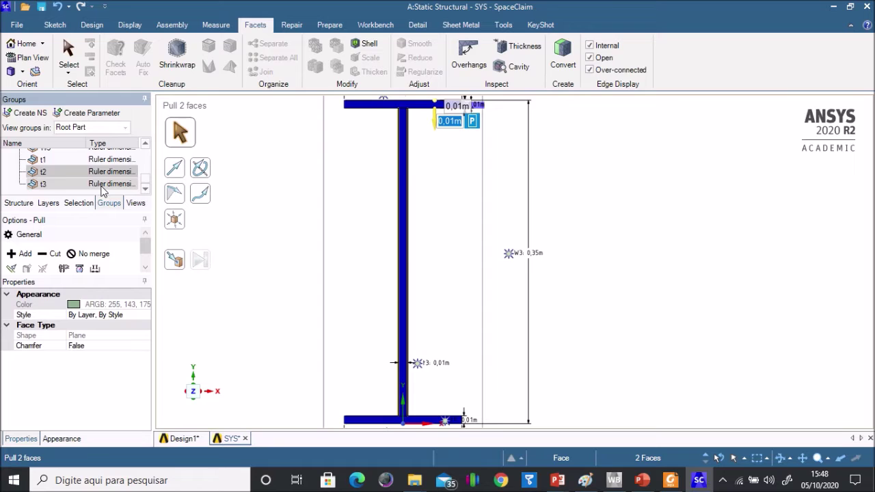
Step: Set the web thickness t3 to 0,0058 m and check it against the PowerPoint slide before returning to SpaceClaim
left_click(102, 186)
left_click(98, 155)
type("0,005")
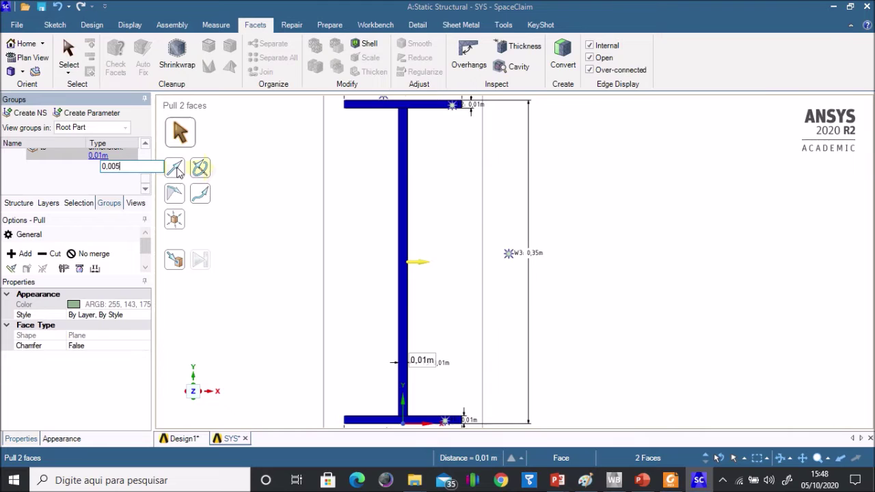
type("8")
key("Return")
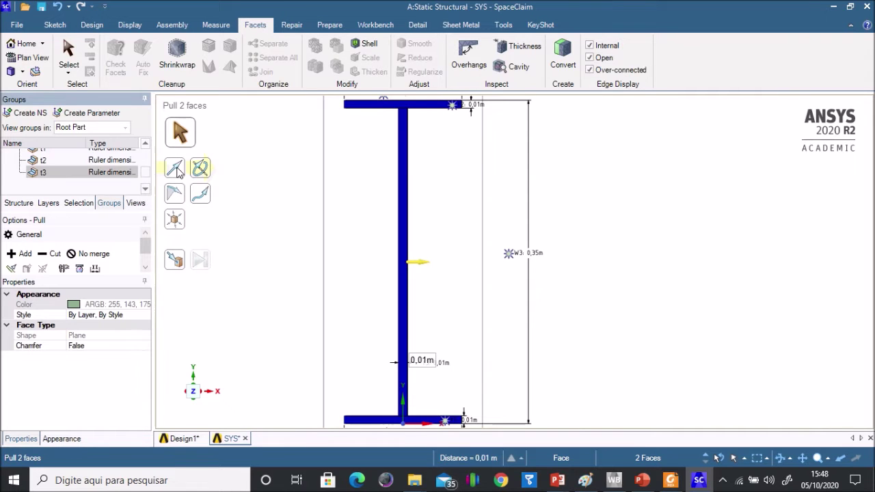
key("alt+Tab")
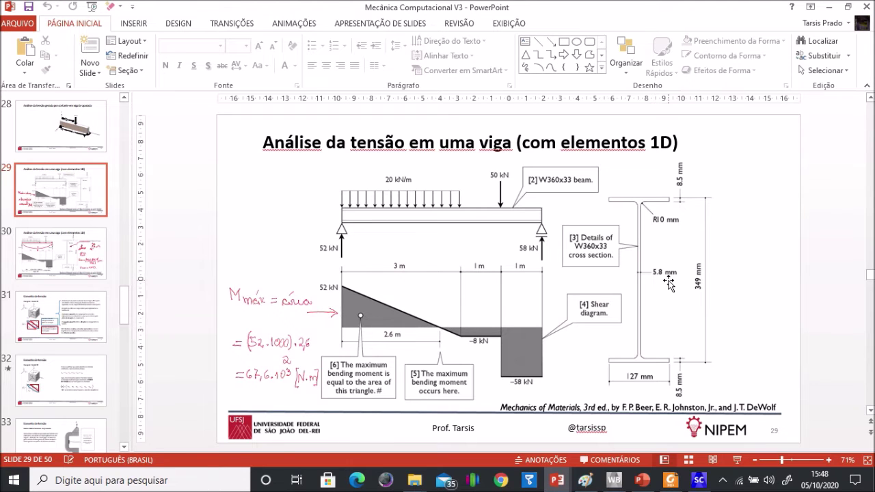
key("alt+Tab")
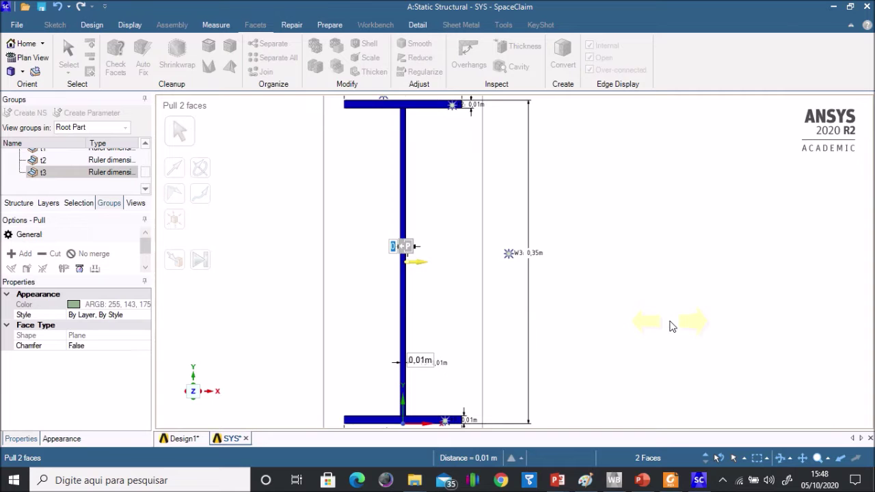
Step: Close the I profile's editing window and expand the Curves and Beam Profiles folders in the Design1 structure
left_click(245, 438)
mouse_move(246, 440)
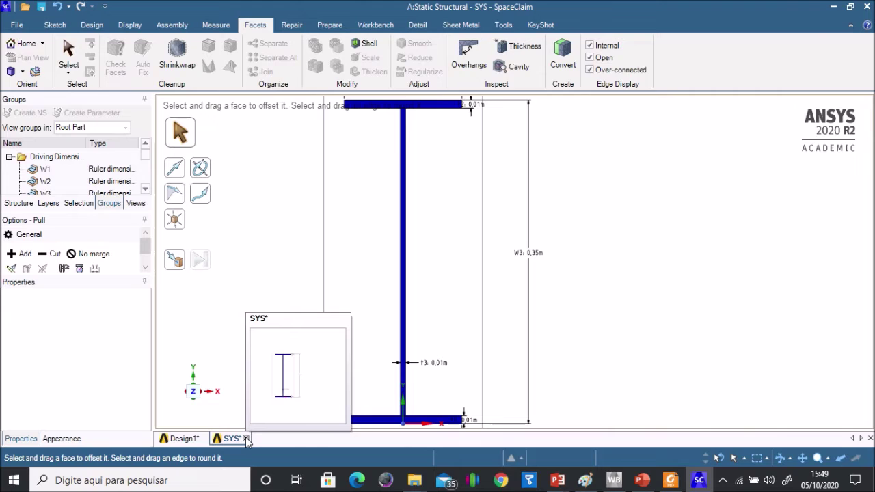
left_click(245, 438)
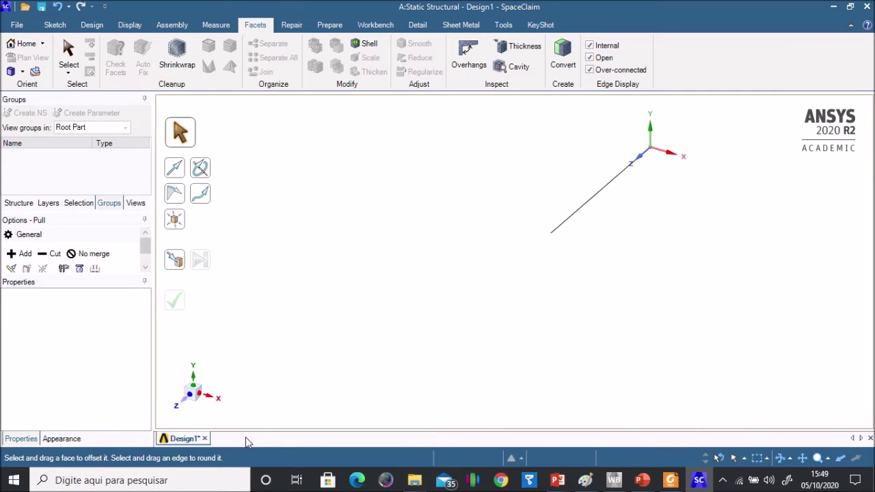
left_click(14, 205)
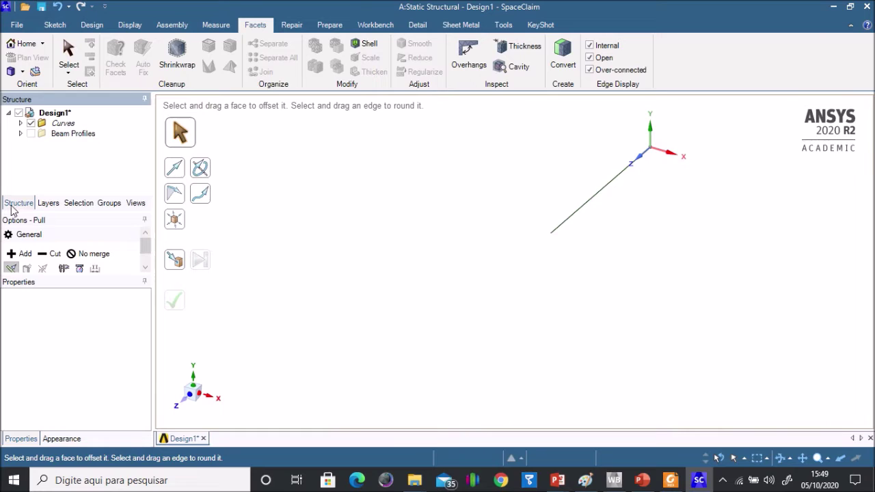
left_click(21, 133)
left_click(21, 123)
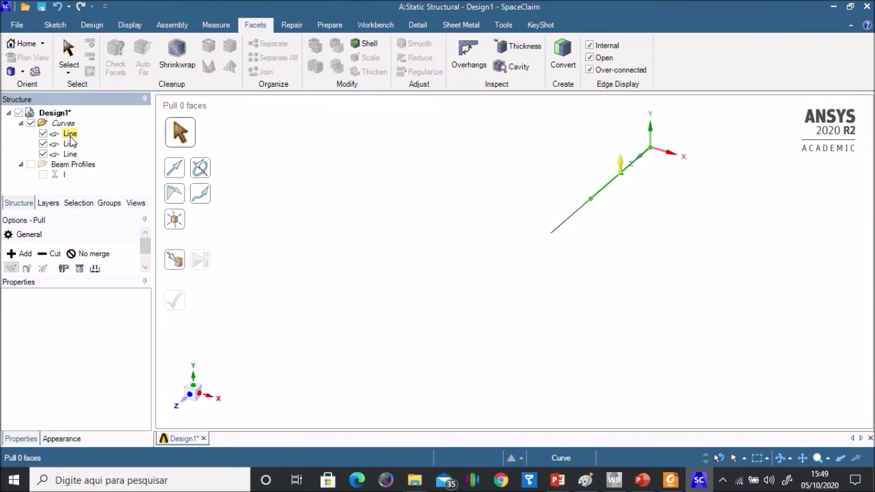
Step: Create beams from the three lines using the I profile, and expand the Beams folder to check them
left_click(69, 136)
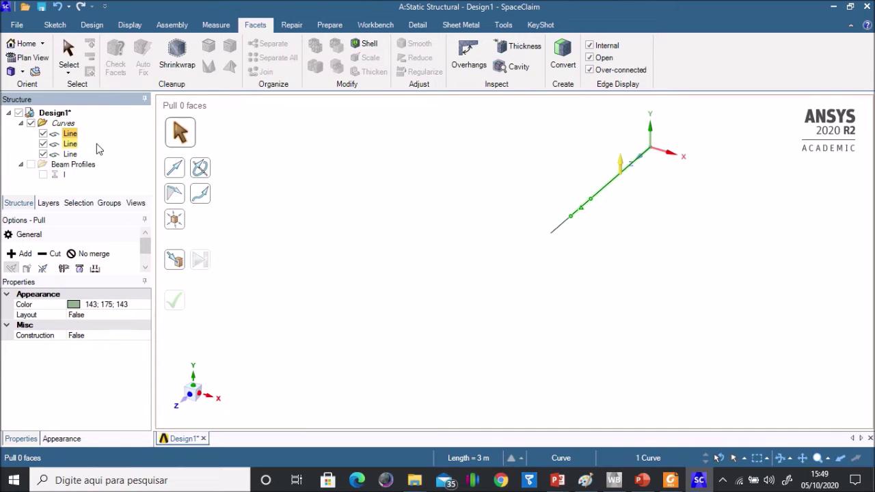
left_click(71, 144, "ctrl")
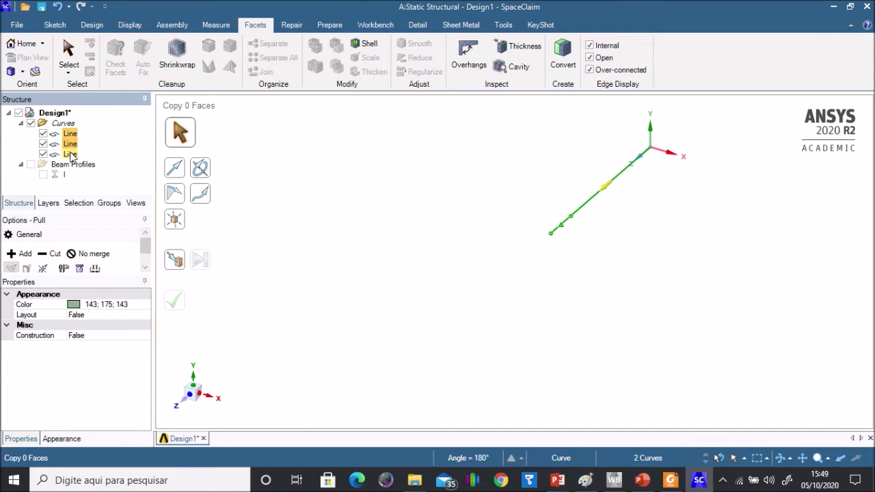
left_click(71, 154, "ctrl")
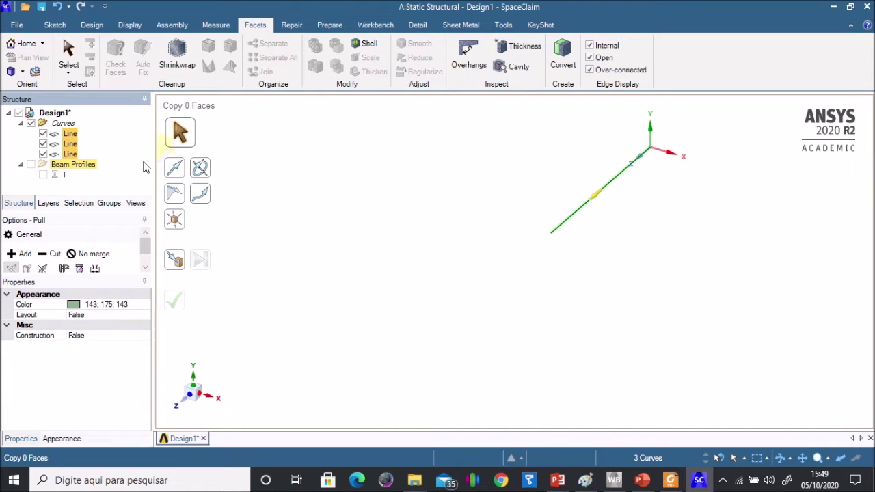
left_click(63, 175, "ctrl")
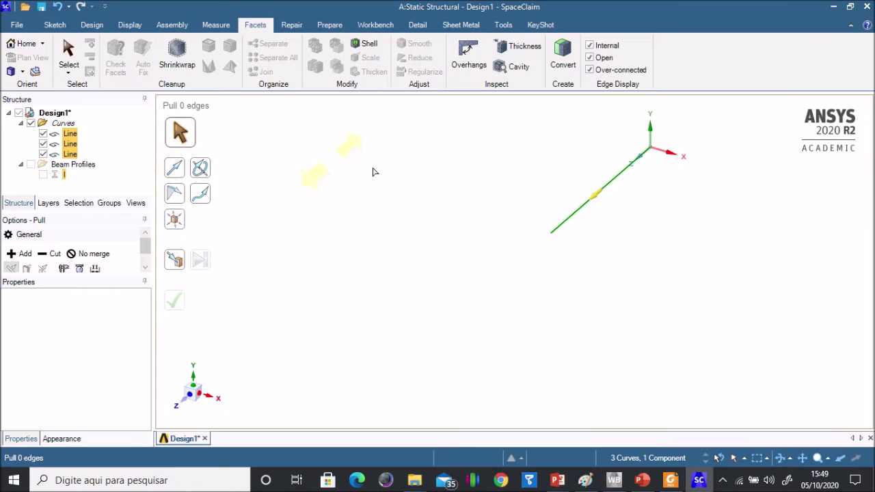
left_click(328, 26)
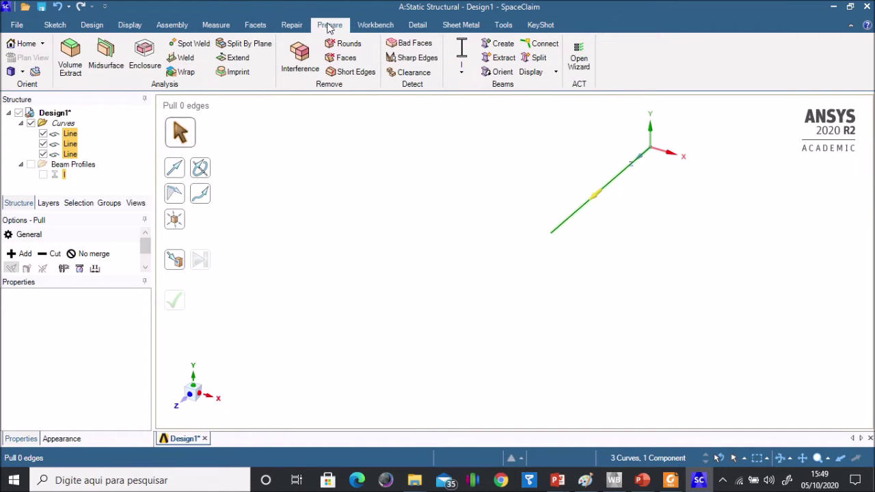
left_click(499, 46)
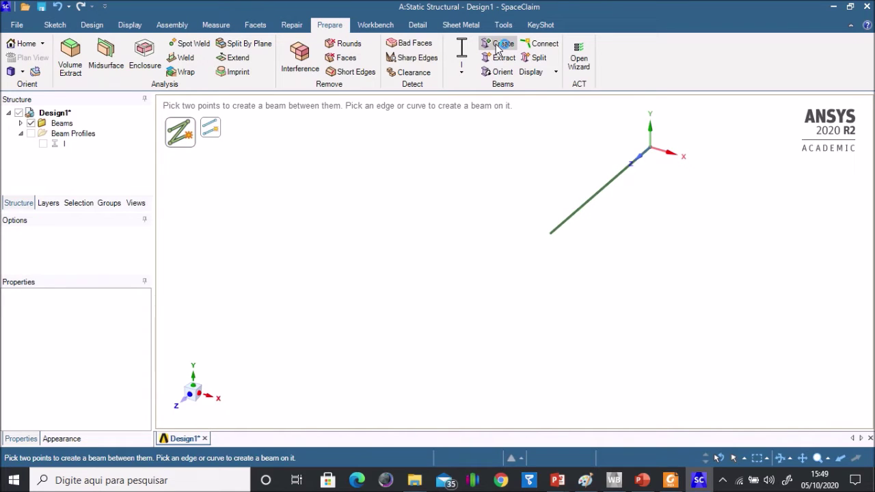
left_click(20, 123)
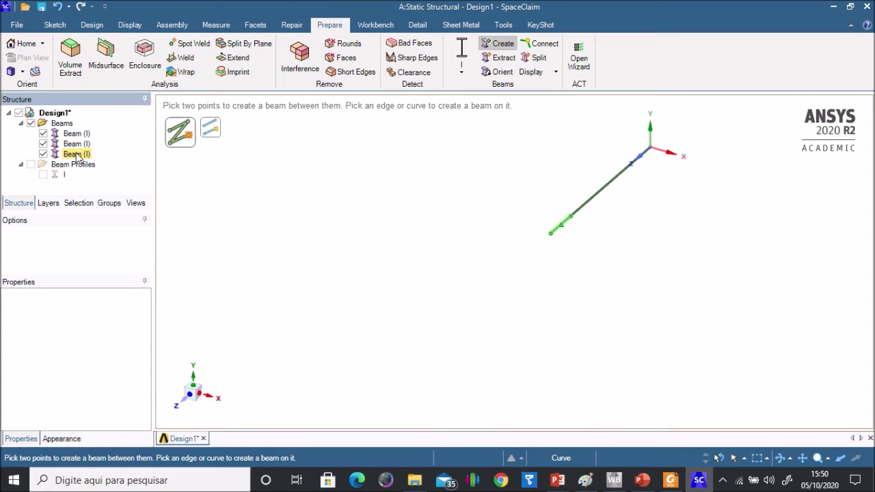
left_click(83, 144)
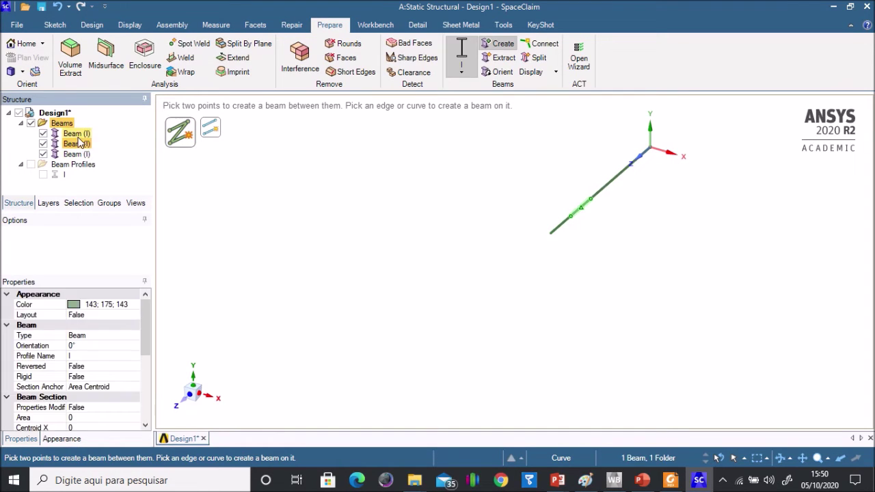
Step: Move the three I-section beams together into a single new component
left_click(56, 26)
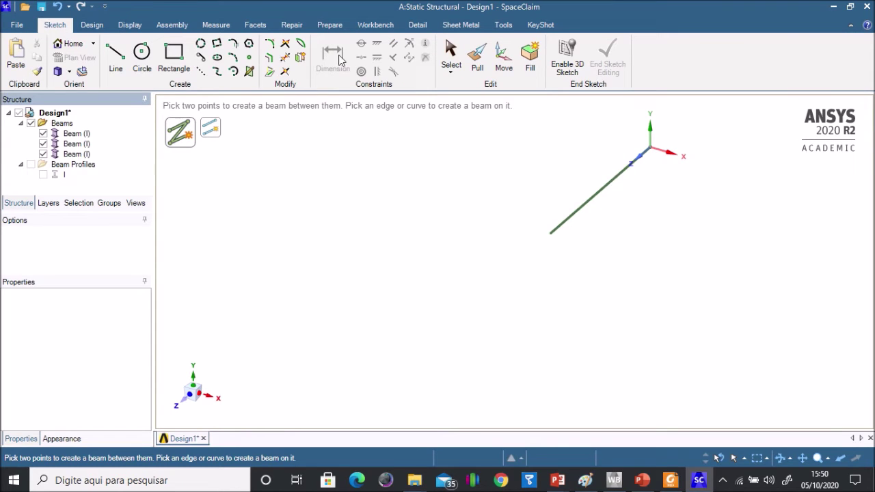
left_click(450, 51)
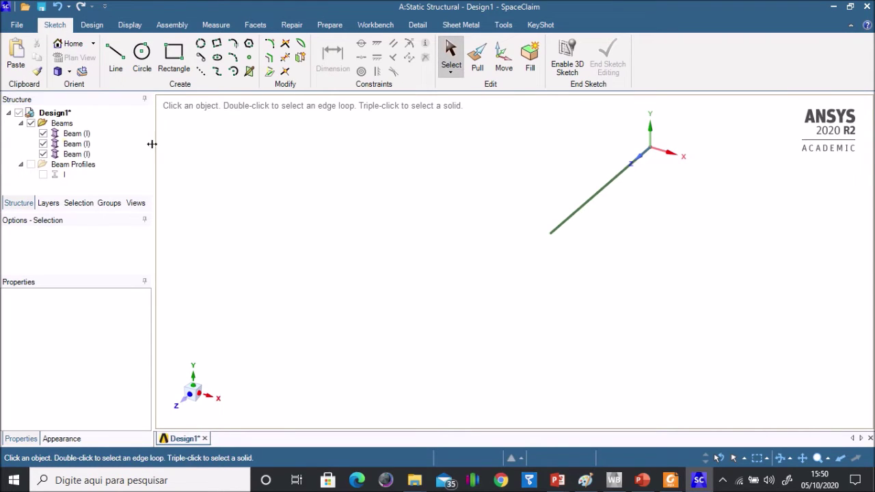
left_click(72, 134)
left_click(71, 144, "ctrl")
left_click(70, 154, "ctrl")
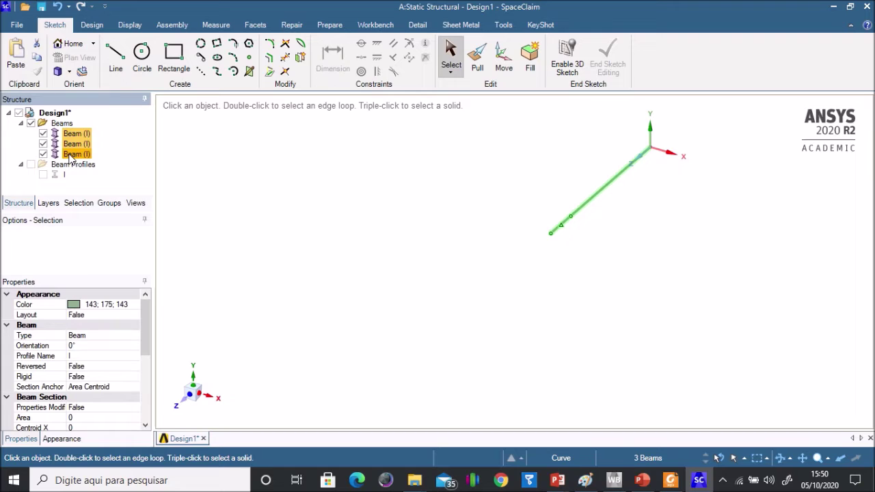
right_click(71, 156)
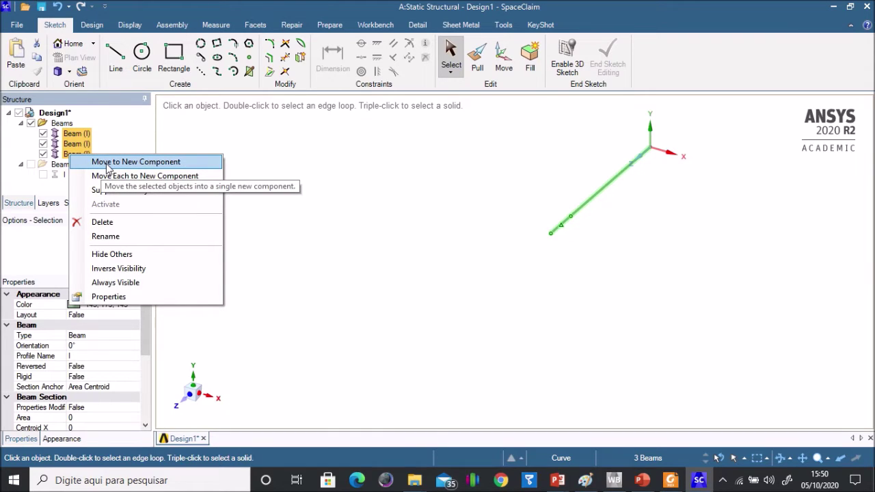
left_click(149, 166)
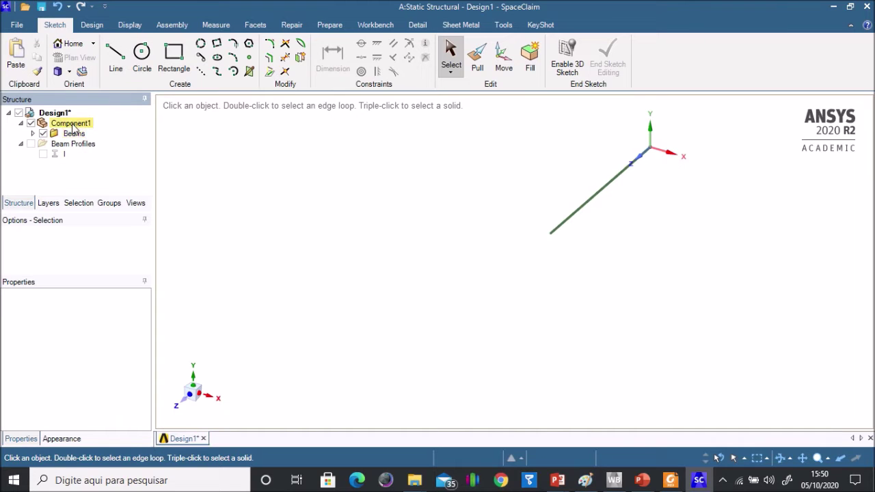
Step: Set Share Topology to Merge for the component that contains the three beams
left_click(20, 124)
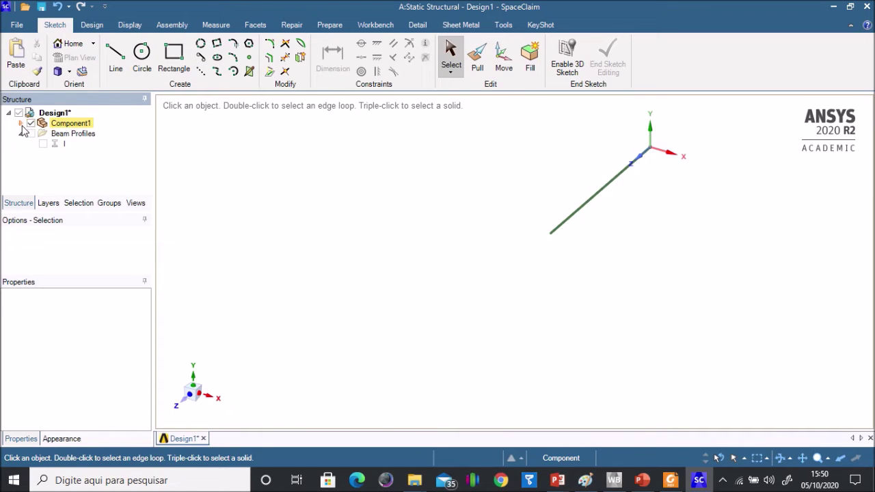
left_click(76, 125)
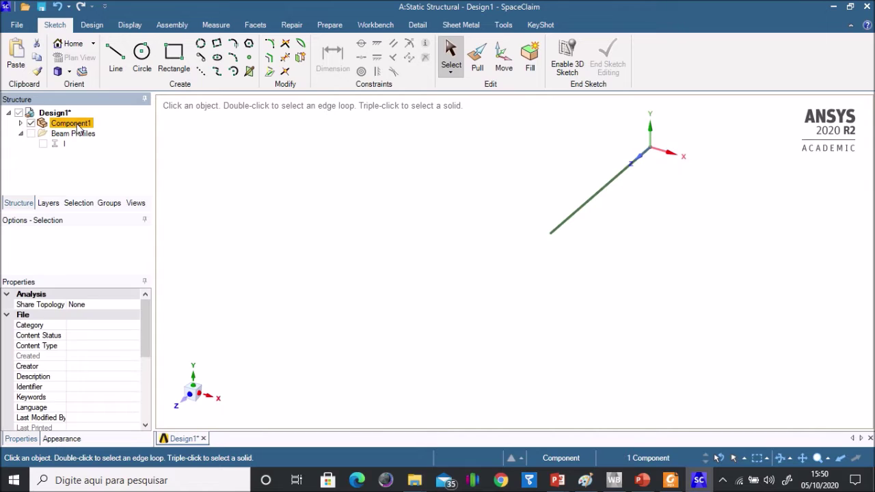
left_click(114, 304)
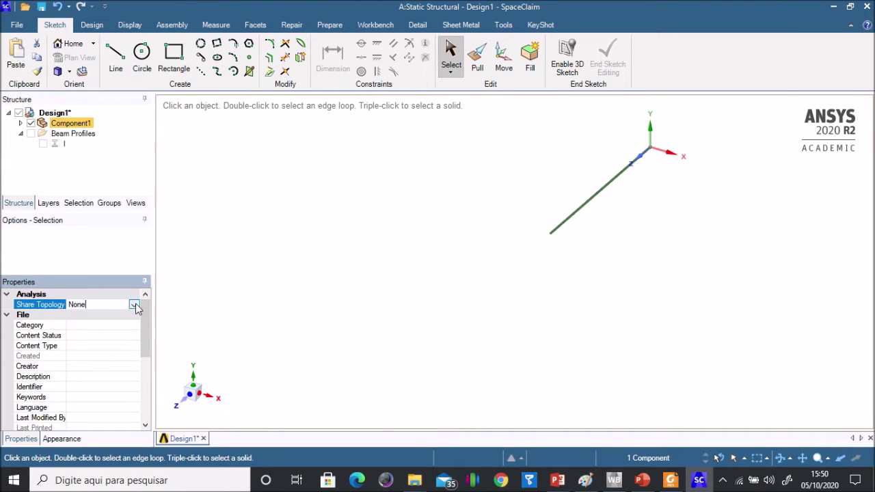
left_click(135, 304)
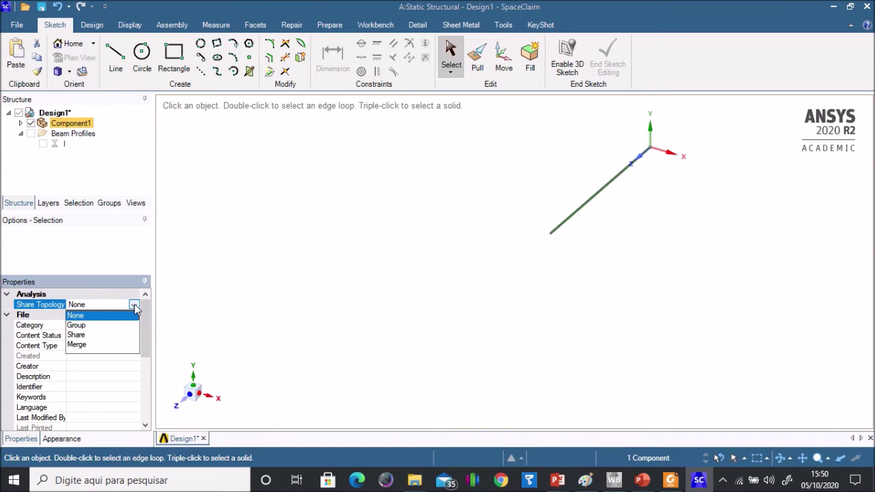
left_click(79, 350)
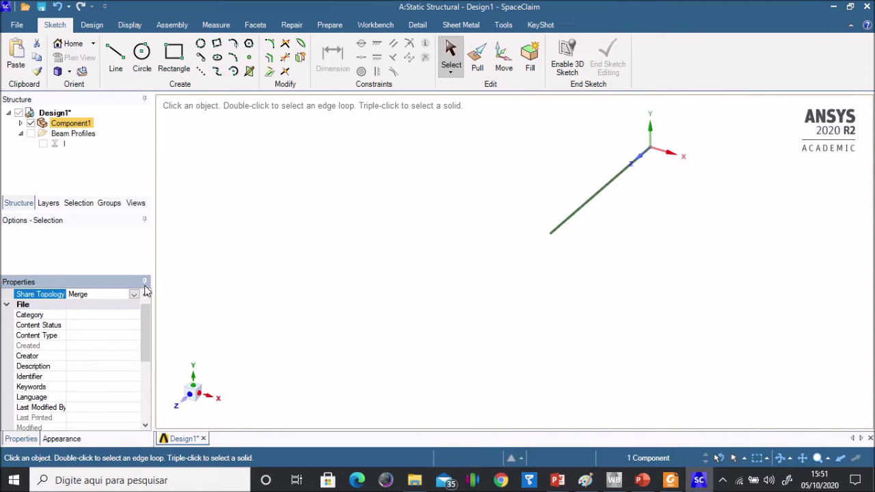
left_click(206, 240)
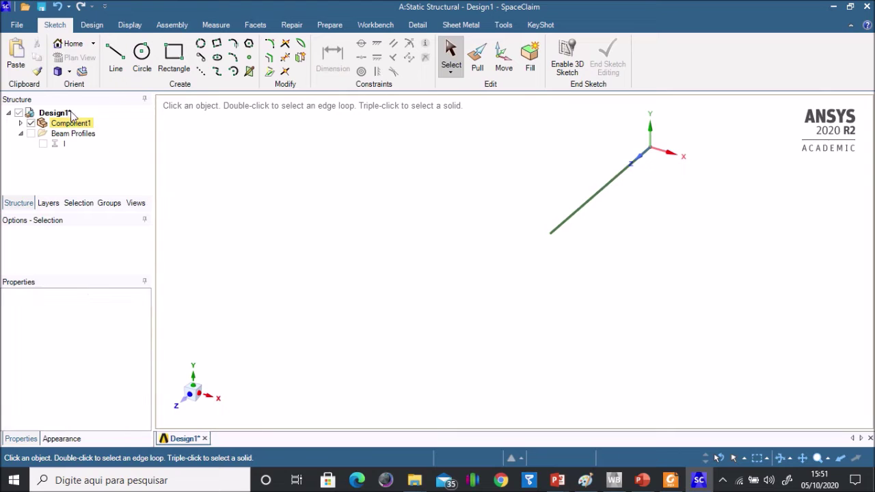
Step: Save the beam design as a SpaceClaim .scdoc file in the Área de Trabalho folder
left_click(17, 26)
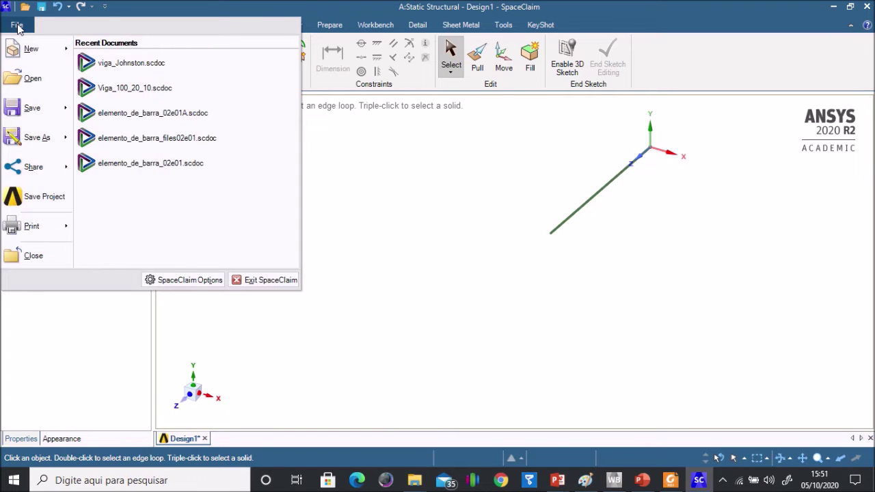
left_click(32, 108)
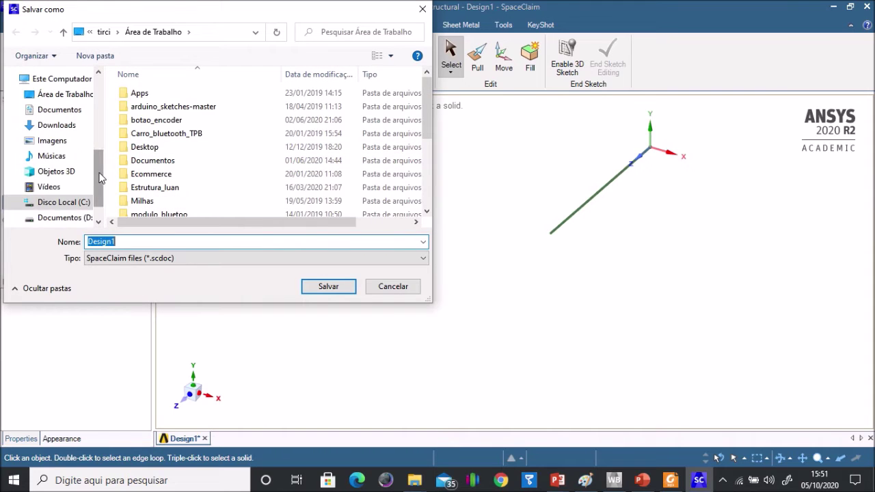
left_click_drag(101, 179, 100, 125)
scroll(59, 171, "down", 4)
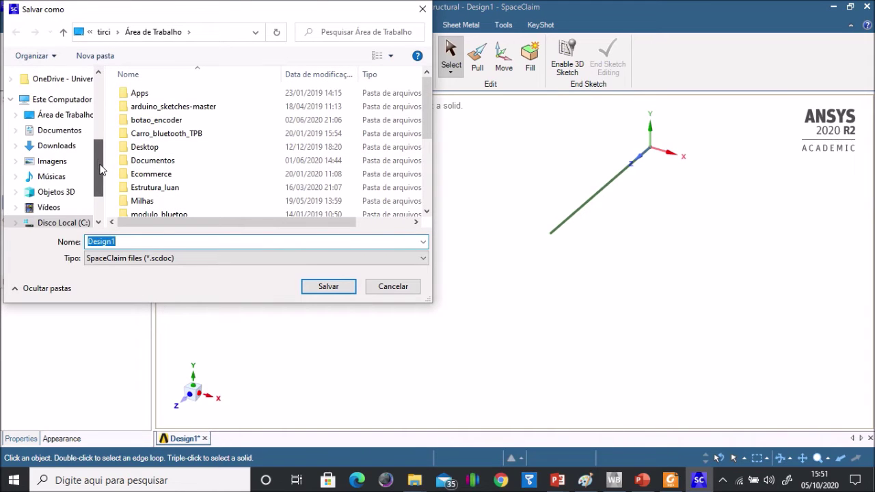
left_click(53, 116)
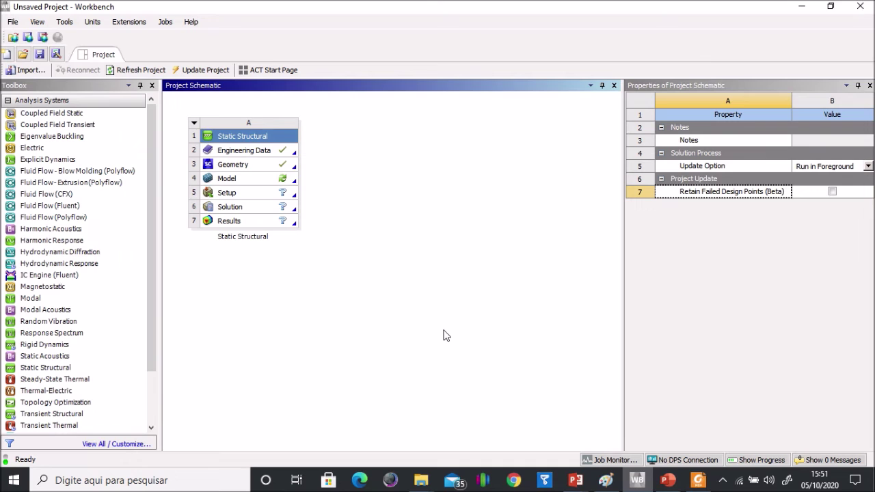
Step: Switch to Workbench and open the Model of the Static Structural system in Mechanical
left_click(239, 183)
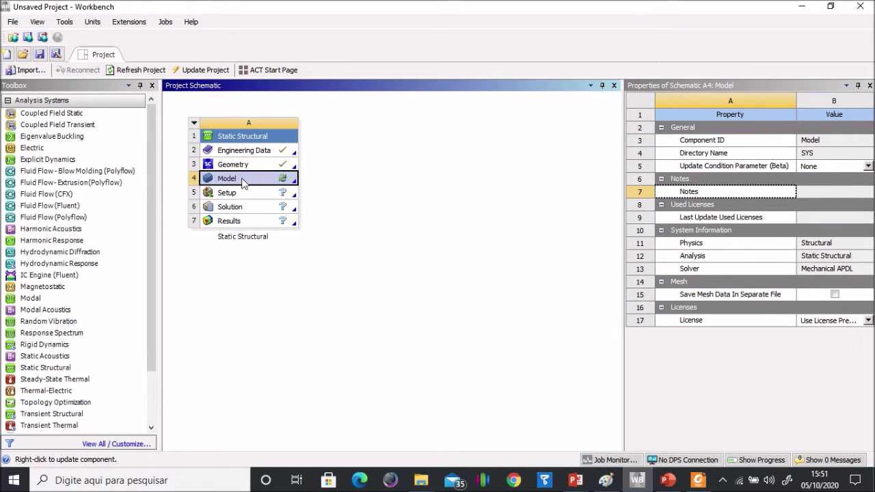
double_click(243, 181)
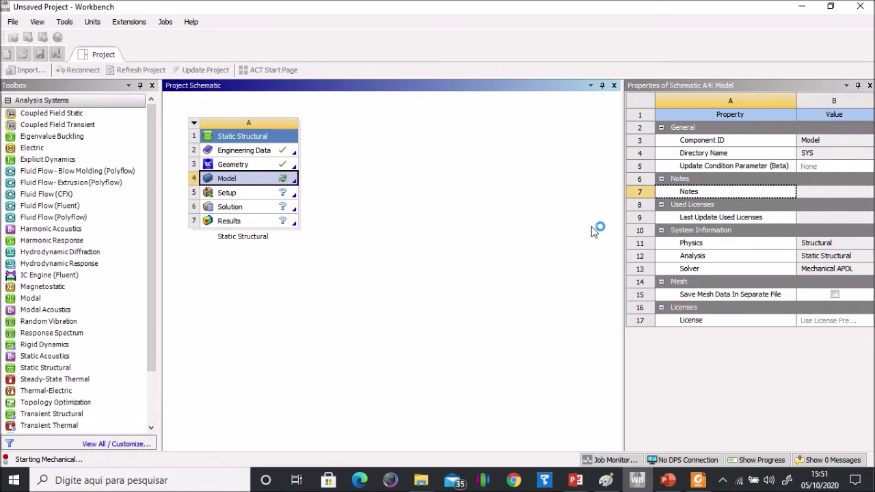
left_click(394, 259)
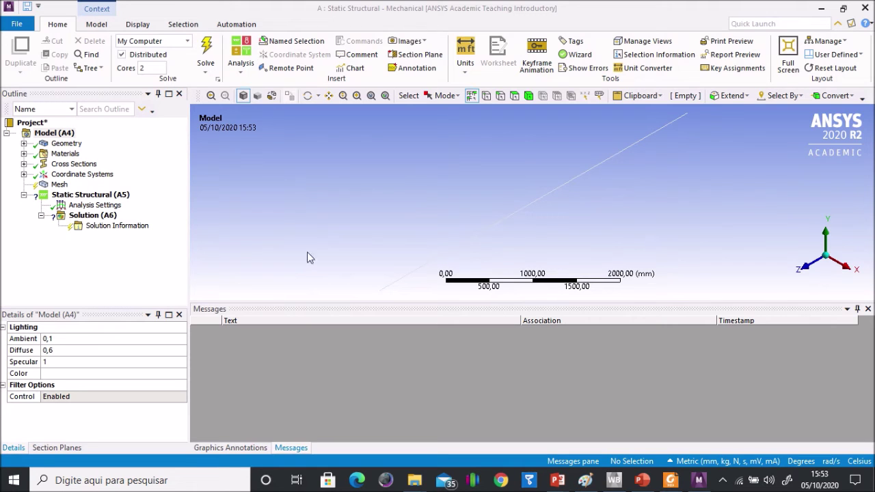
Step: Examine the mass, length, cross-section area and moments of inertia of the Beam (I) body under Geometry
left_click(24, 144)
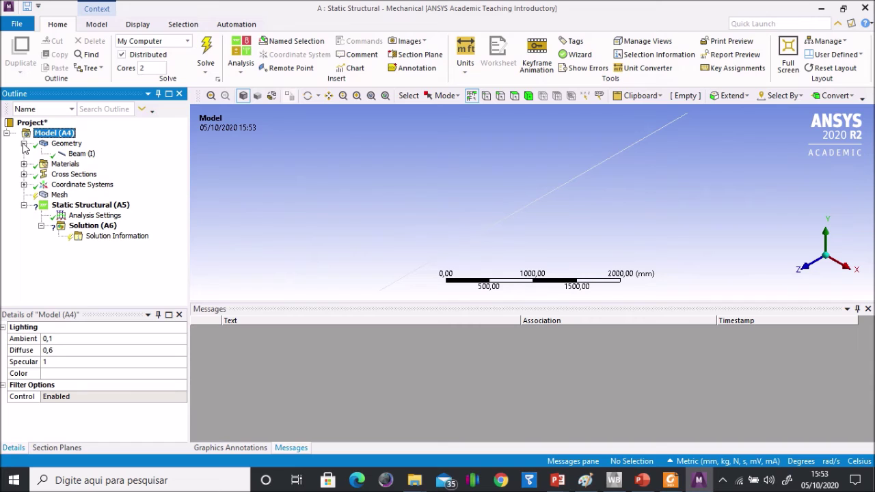
left_click(80, 155)
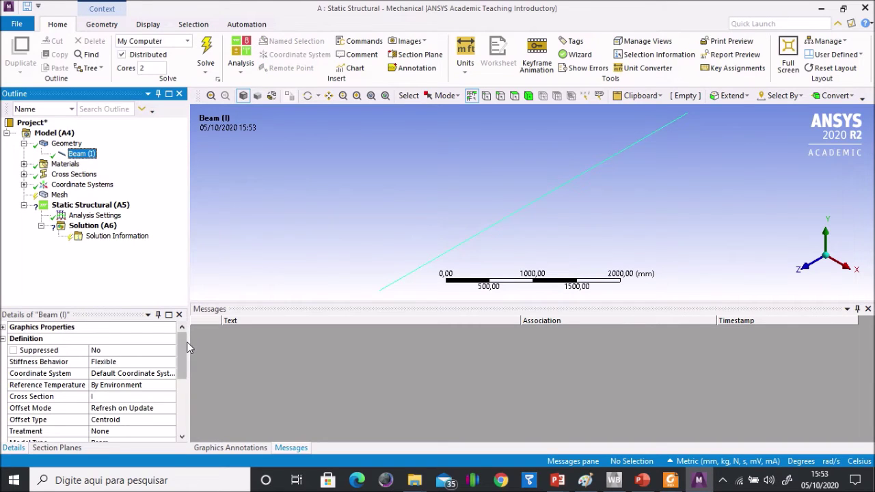
left_click_drag(182, 344, 192, 417)
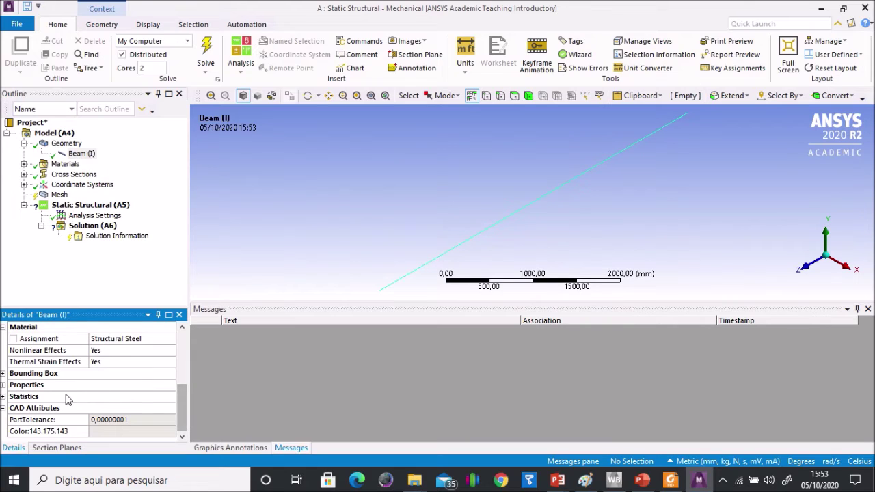
left_click(3, 386)
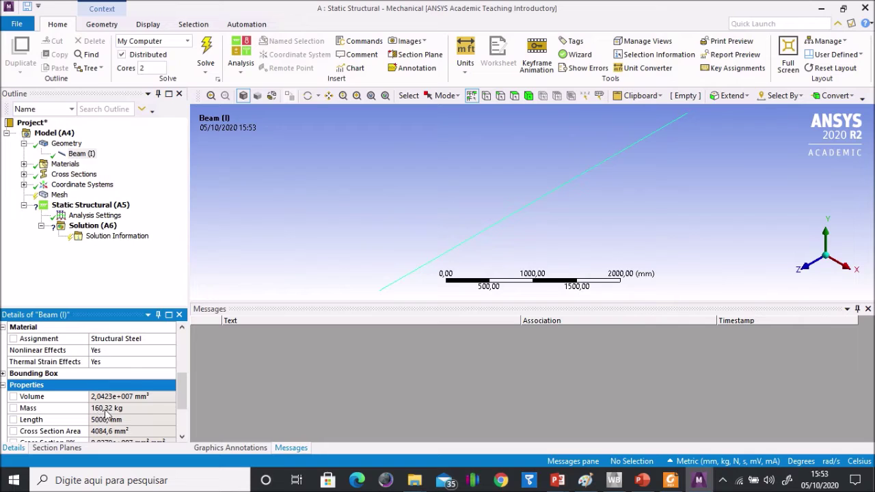
left_click_drag(186, 391, 182, 403)
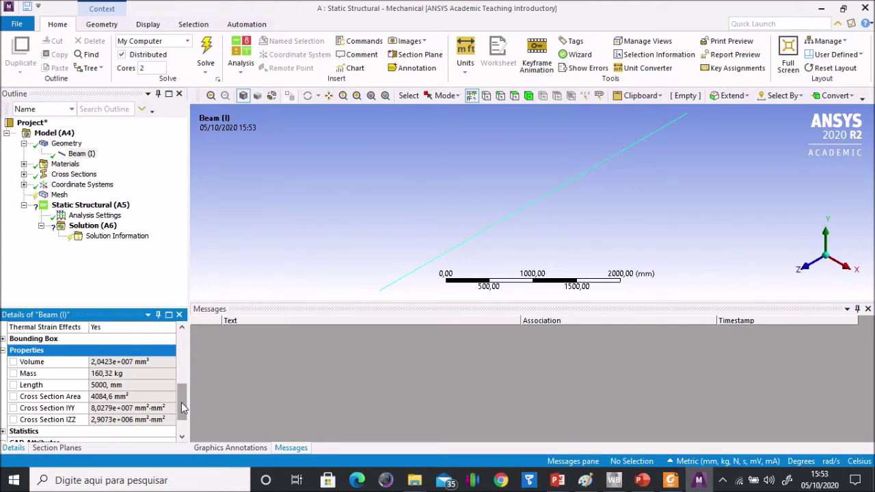
Step: Review the elastic and strength properties of the Structural Steel material under Materials
left_click(61, 165)
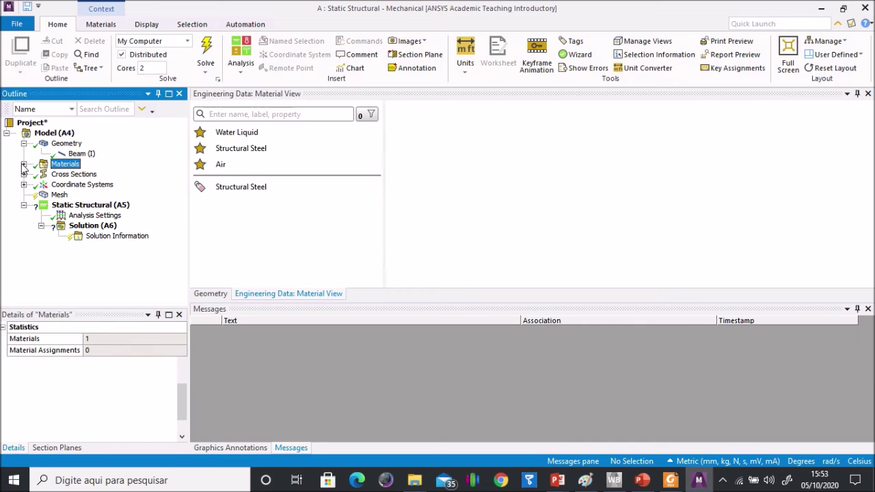
left_click(24, 164)
left_click(83, 175)
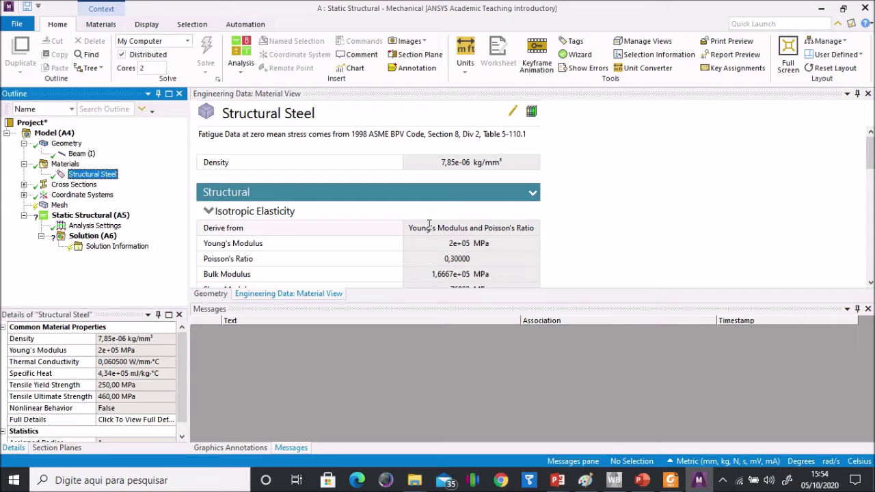
scroll(430, 226, "down", 3)
scroll(429, 225, "down", 3)
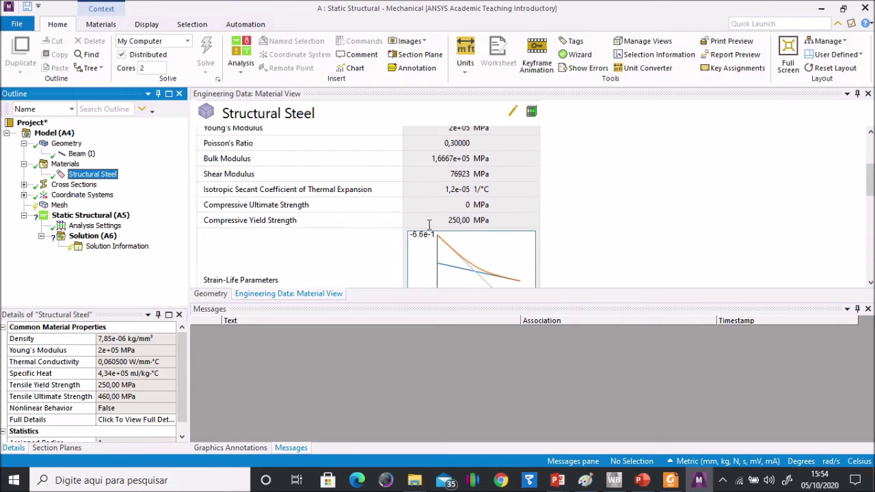
scroll(429, 225, "up", 3)
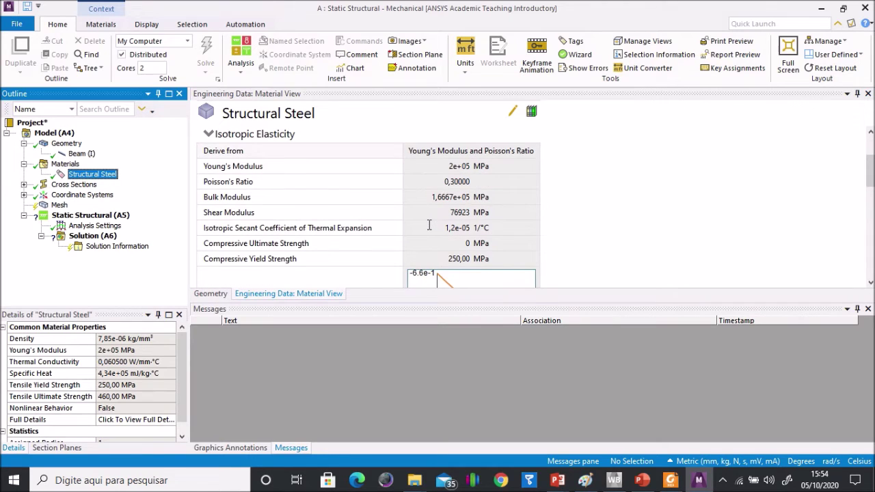
Step: Return to the geometry view and inspect the I profile under Cross Sections
left_click(210, 294)
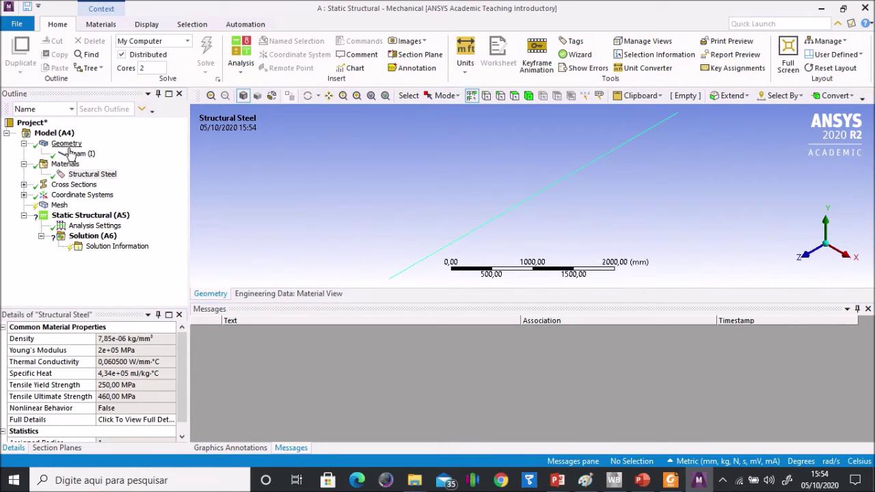
left_click(23, 185)
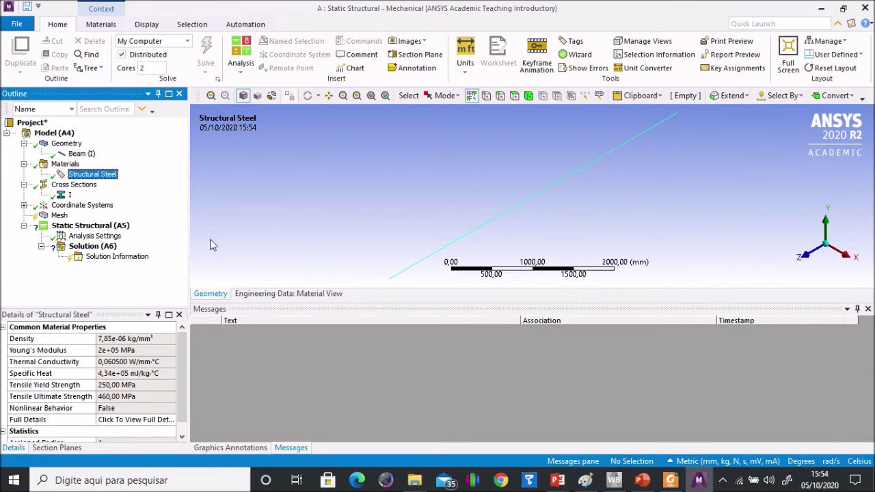
left_click(63, 196)
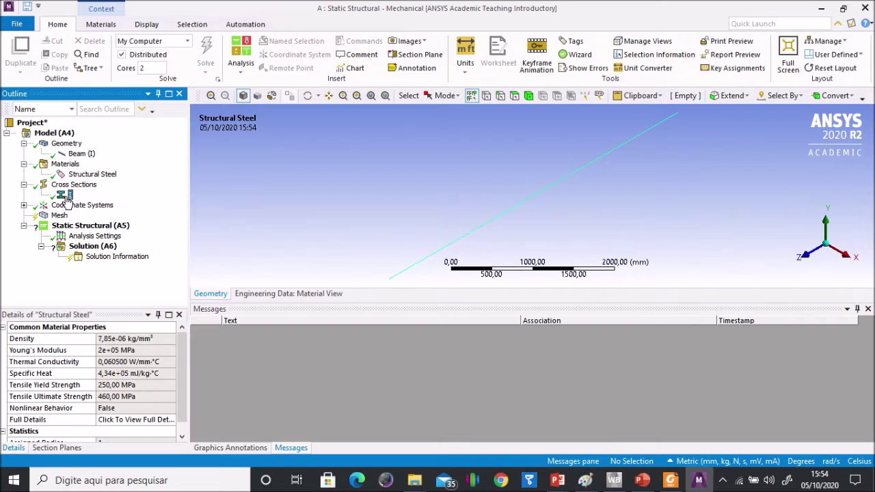
Step: Add a Path construction geometry to the model and set its path type to Edge
left_click(54, 133)
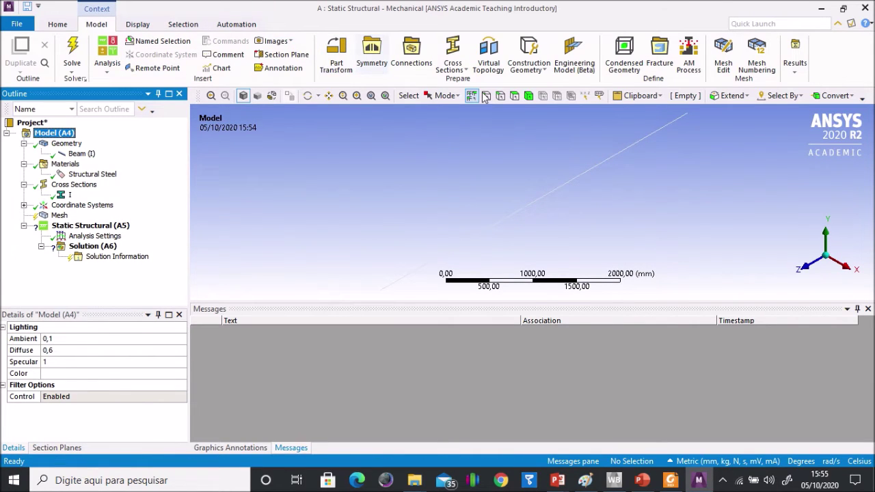
left_click(545, 71)
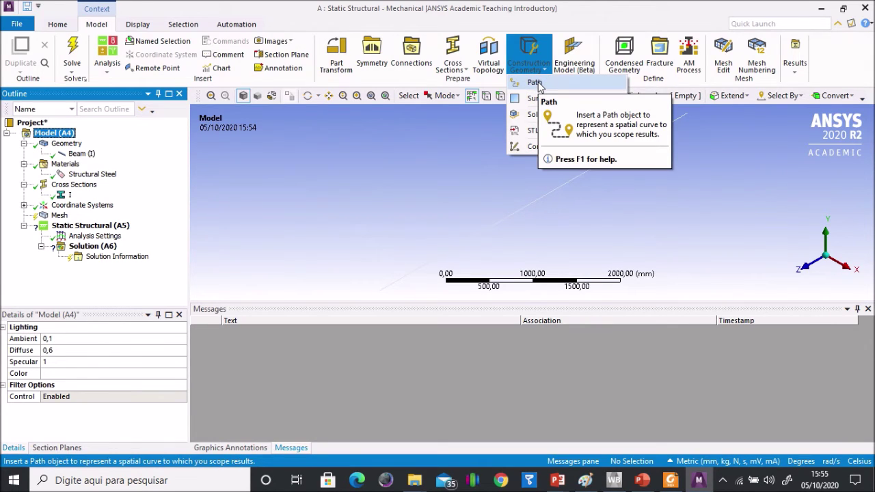
left_click(535, 83)
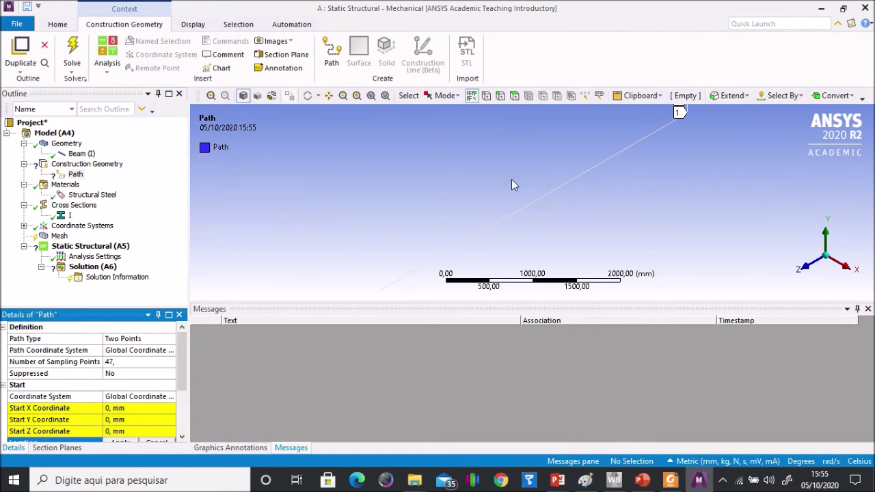
left_click(161, 343)
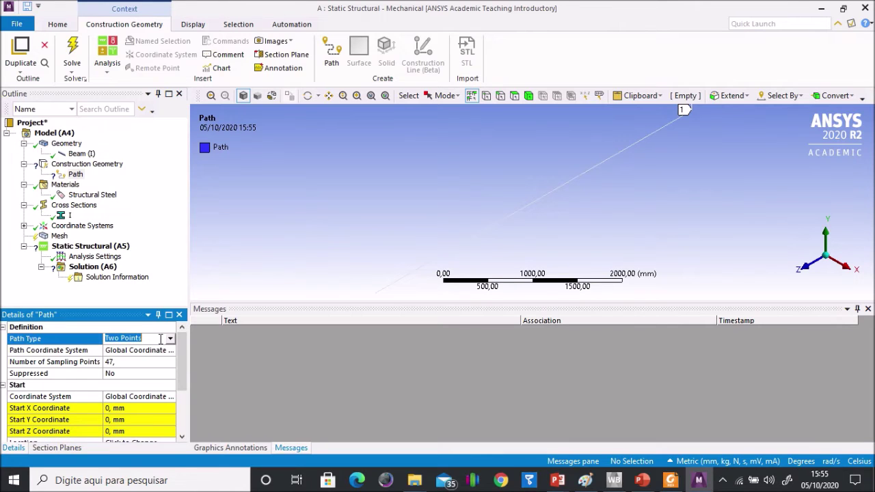
left_click(170, 339)
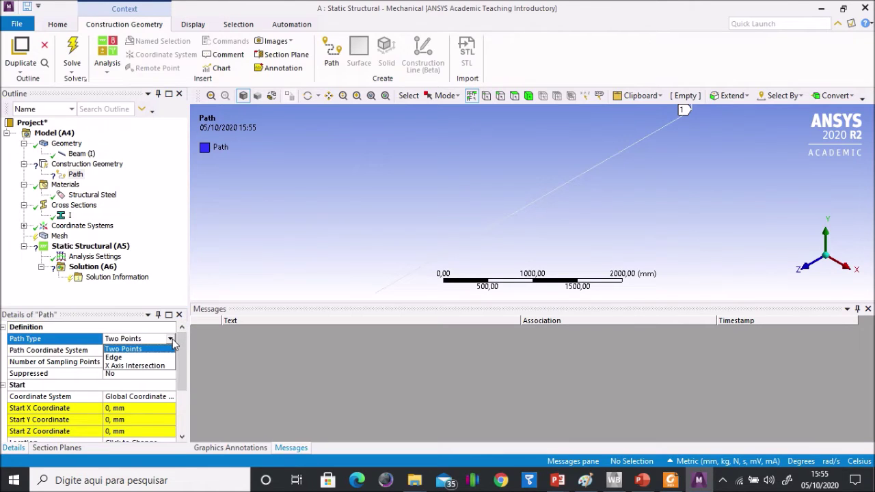
left_click(139, 357)
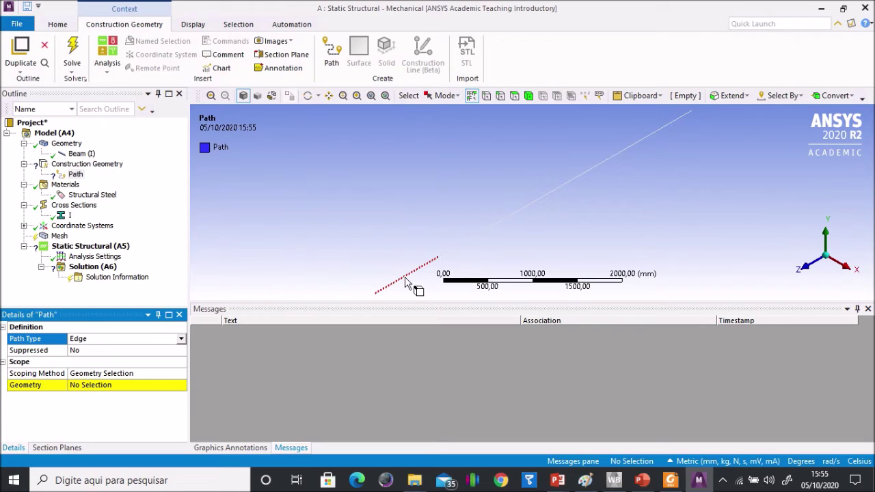
Step: Scope the path to all three edges along the beam's full length
left_click(424, 265)
left_click(474, 235, "ctrl")
left_click(564, 185, "ctrl")
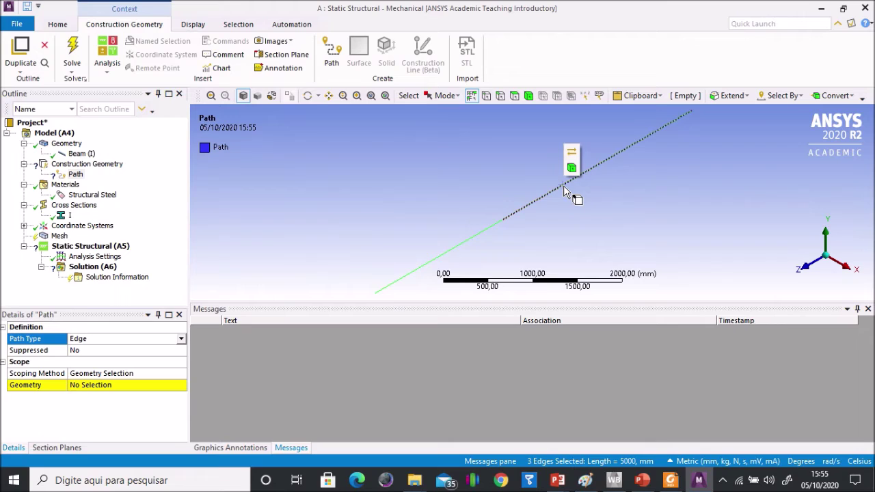
left_click(83, 385)
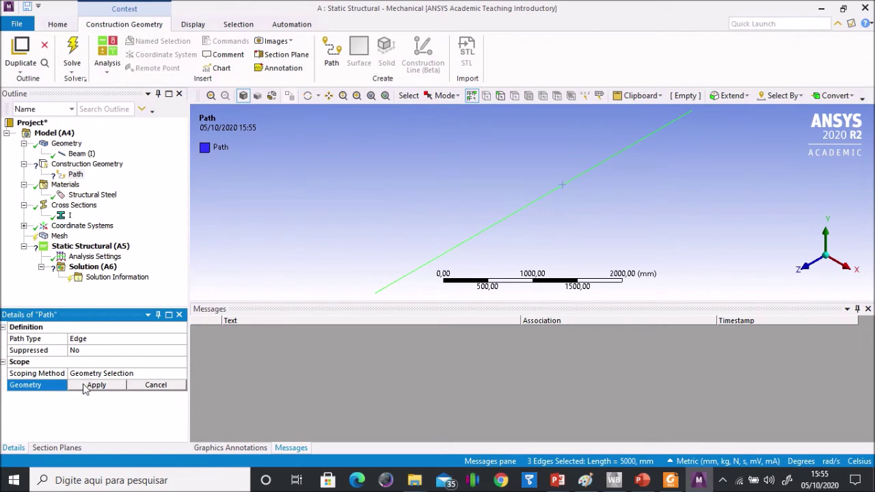
left_click(82, 385)
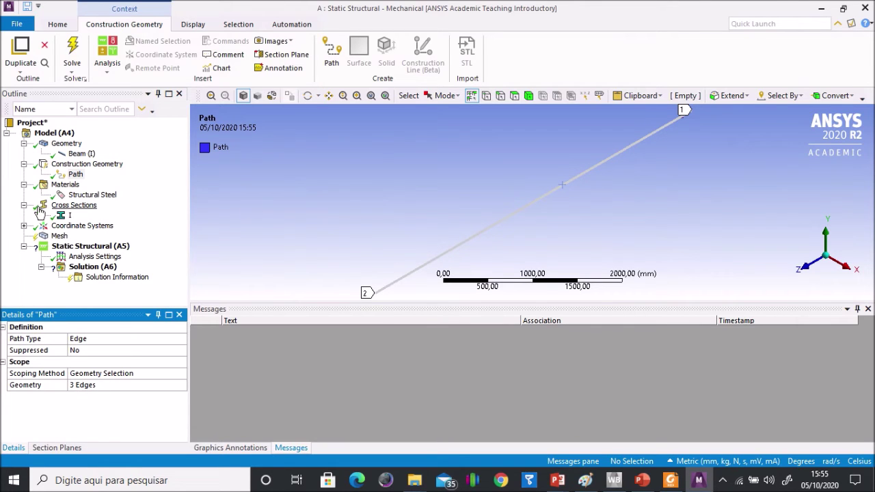
Step: Set the mesh element size to 20 mm and generate the beam's mesh
left_click(60, 235)
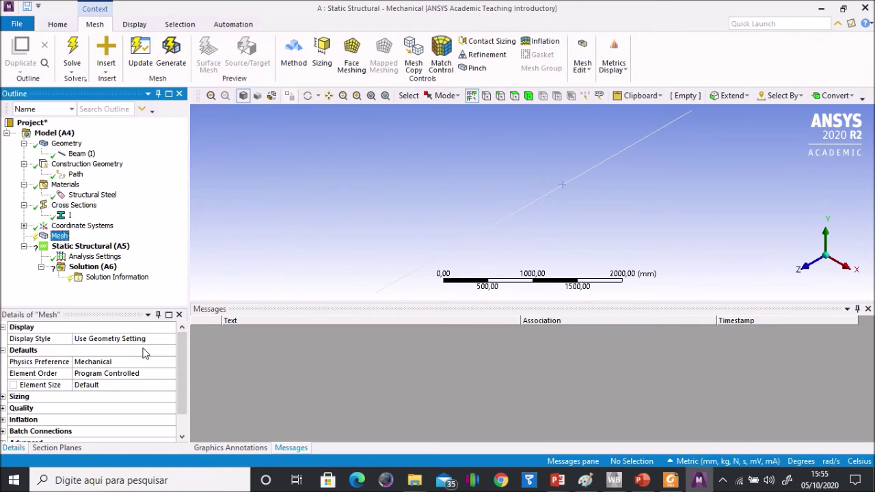
left_click(102, 386)
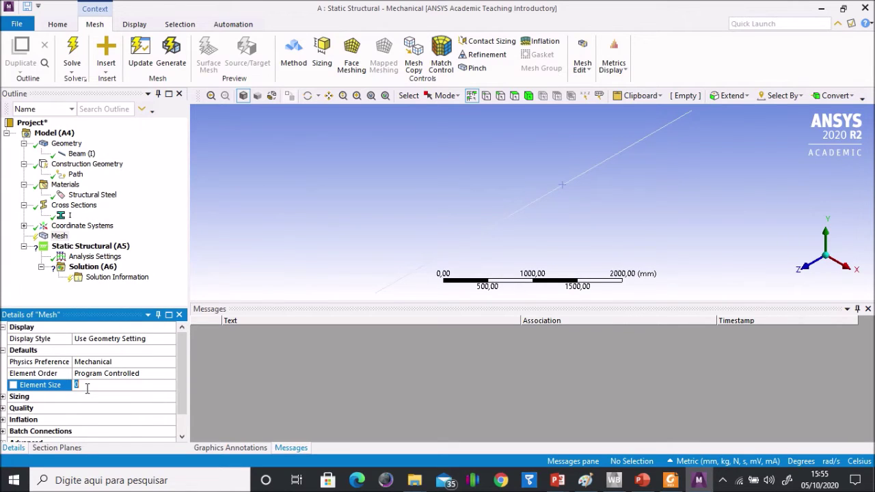
type("20")
key("Return")
left_click(61, 236)
right_click(60, 236)
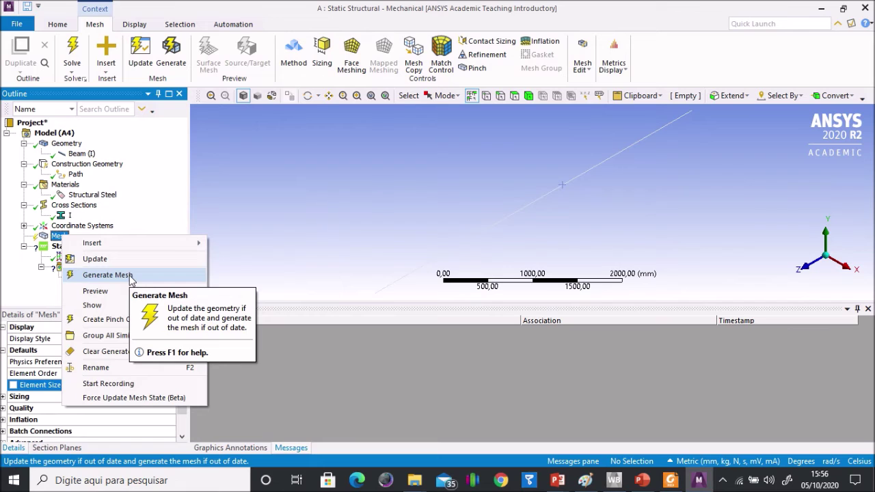
left_click(108, 275)
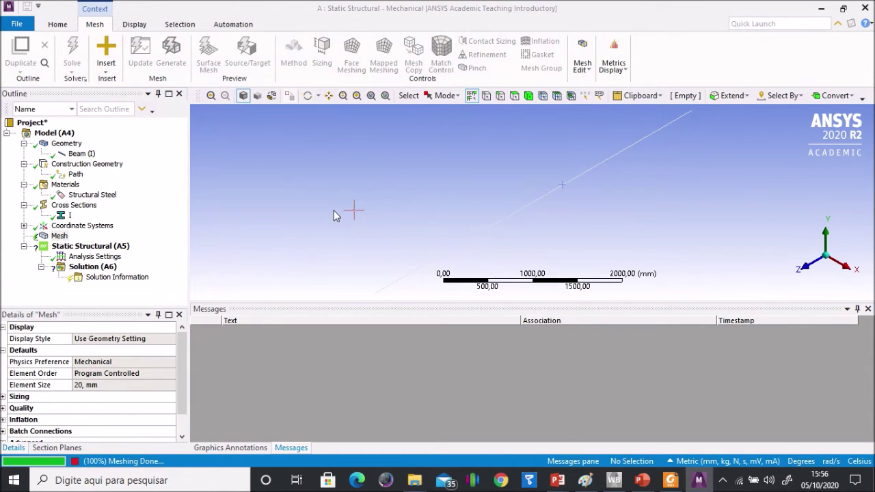
Step: Add a Simply Supported constraint to the static structural analysis on the beam's end vertex at Z = 5000 mm
left_click(89, 246)
right_click(90, 248)
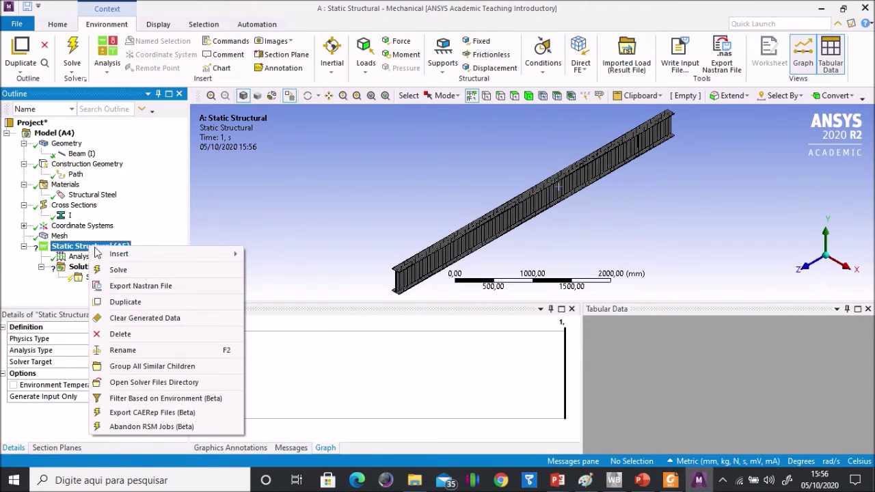
mouse_move(145, 257)
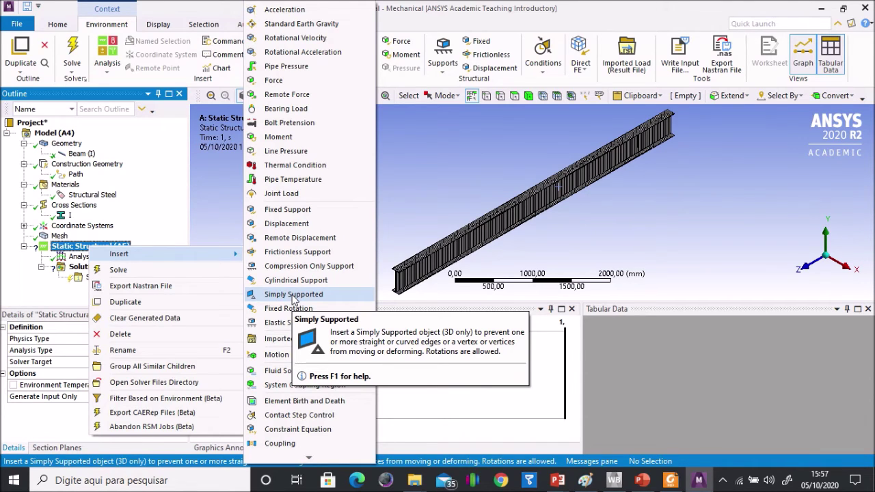
left_click(293, 294)
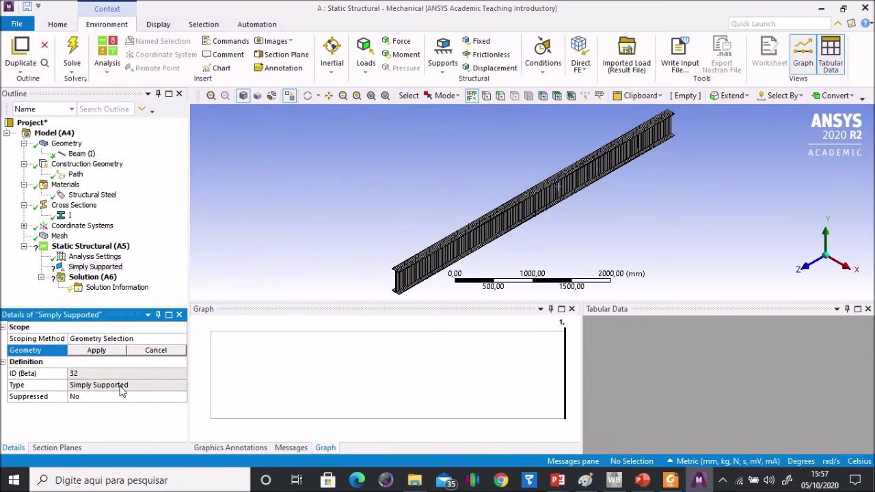
left_click(395, 285)
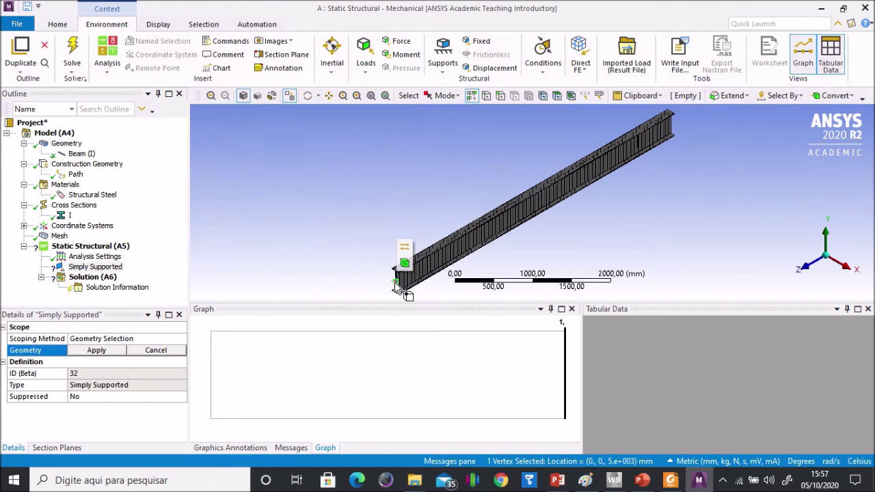
left_click(95, 350)
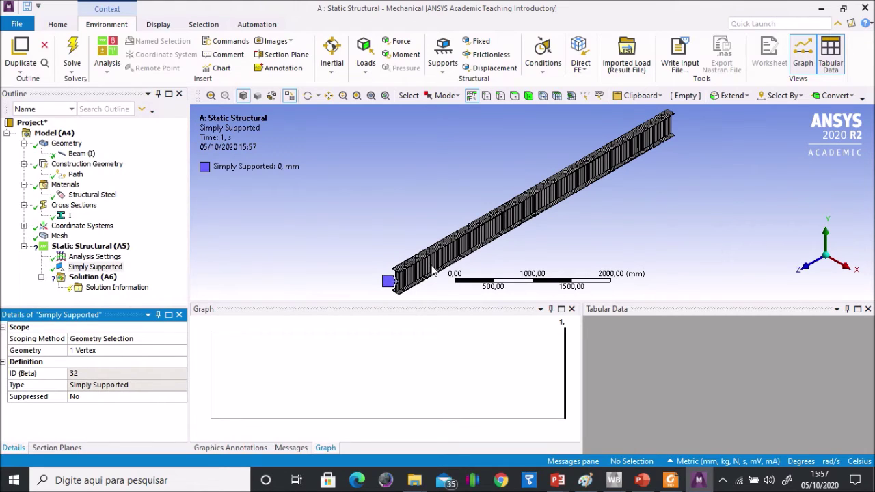
Step: Add a Remote Displacement support scoped to the beam's other end vertex, at the global origin
right_click(99, 244)
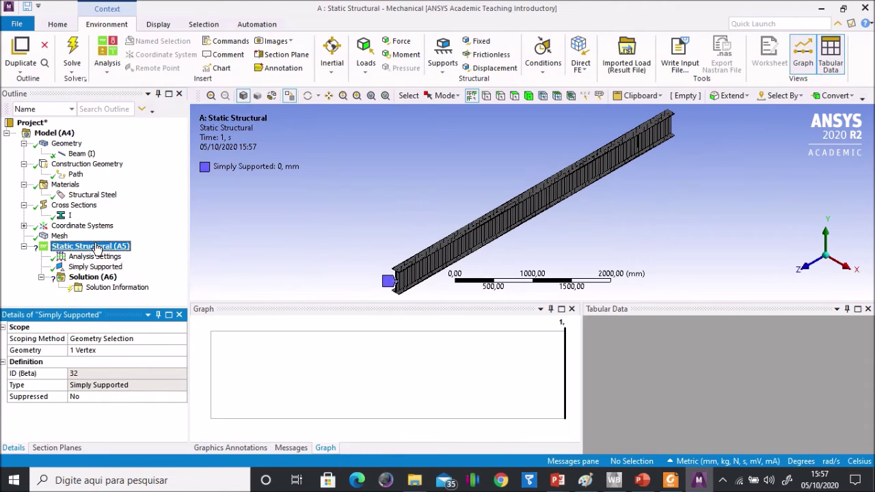
mouse_move(127, 249)
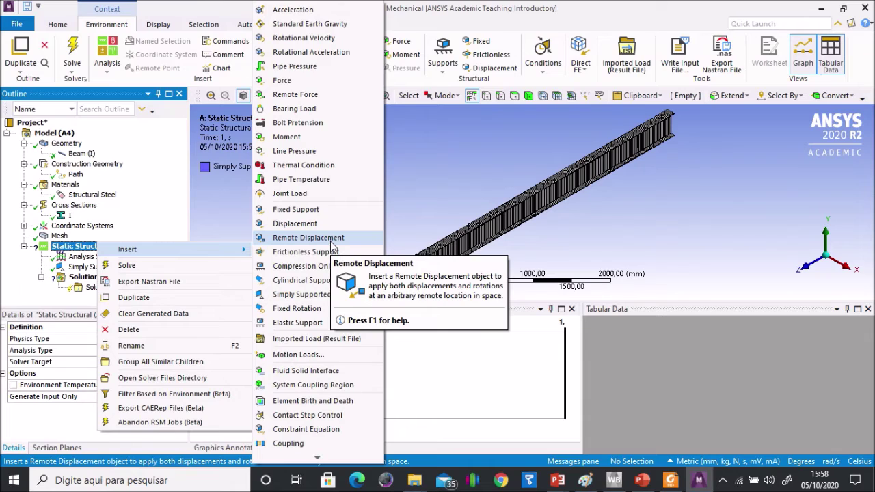
left_click(331, 240)
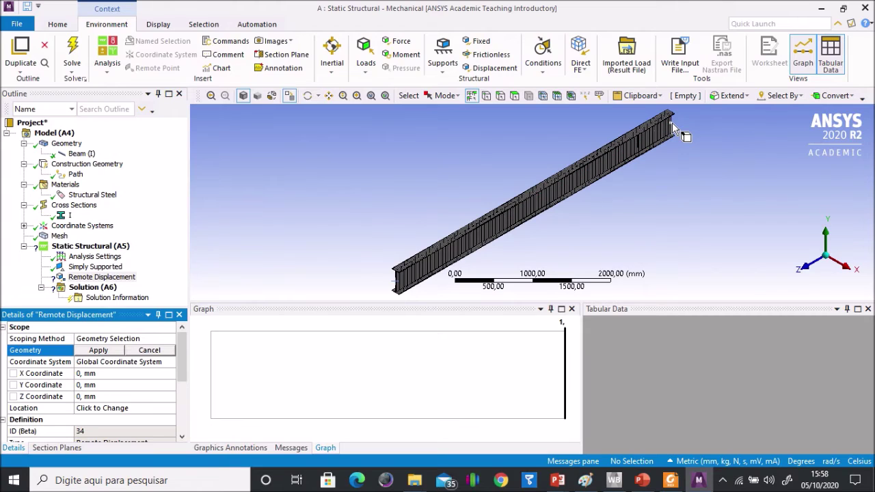
left_click(486, 98)
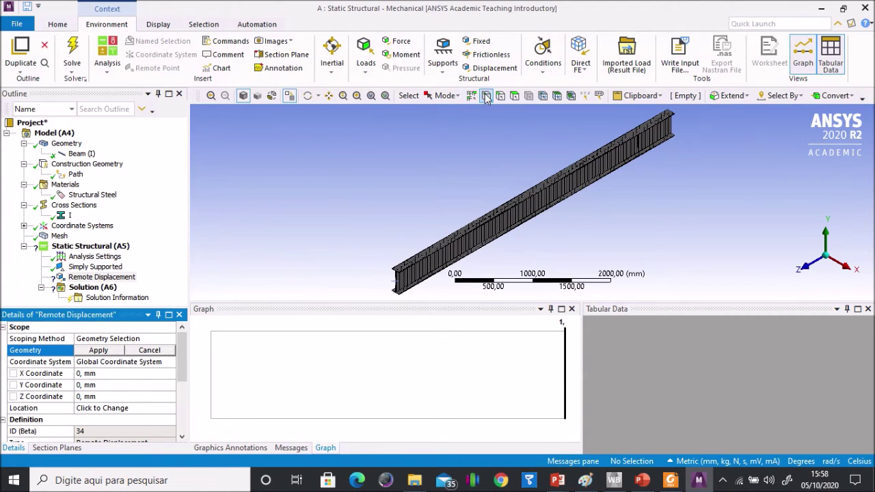
left_click(671, 125)
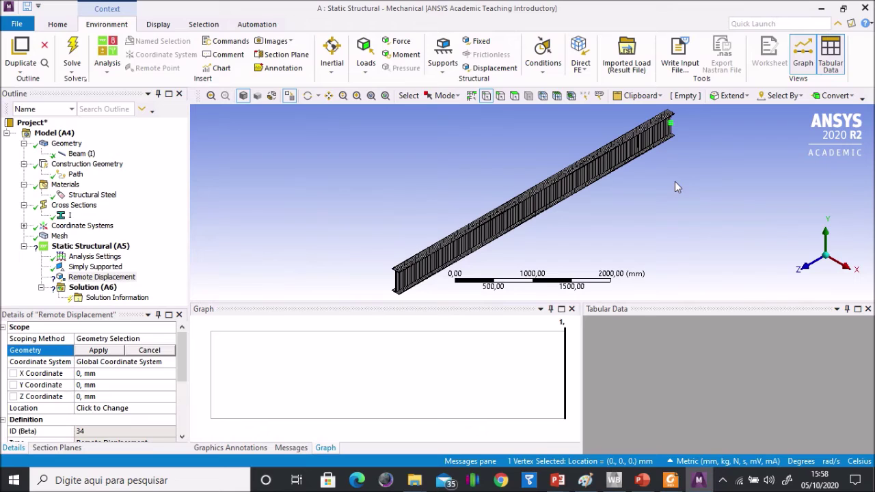
left_click(101, 350)
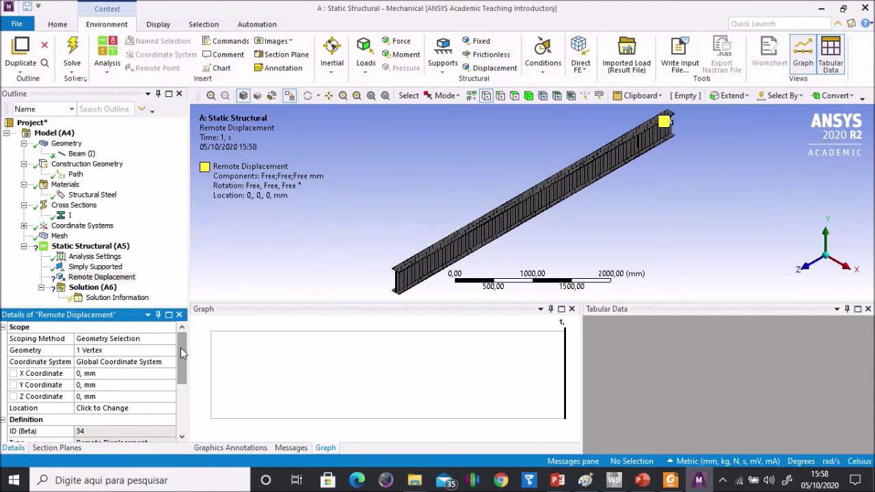
Step: Set the remote displacement's X, Y and Z components to 0 mm
left_click_drag(180, 348, 181, 394)
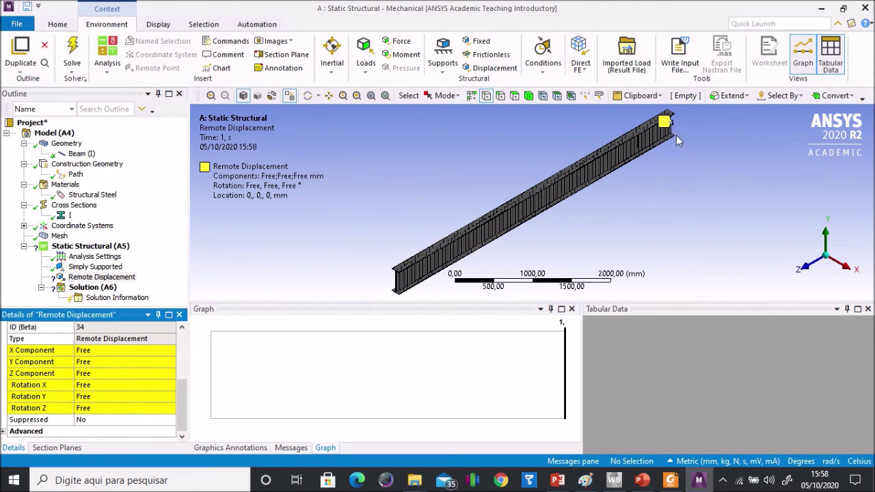
left_click(102, 350)
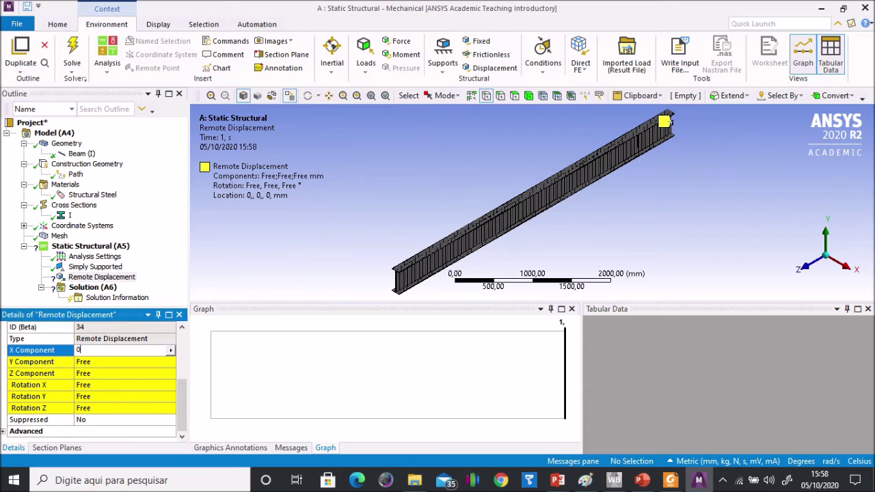
type("0")
left_click(88, 362)
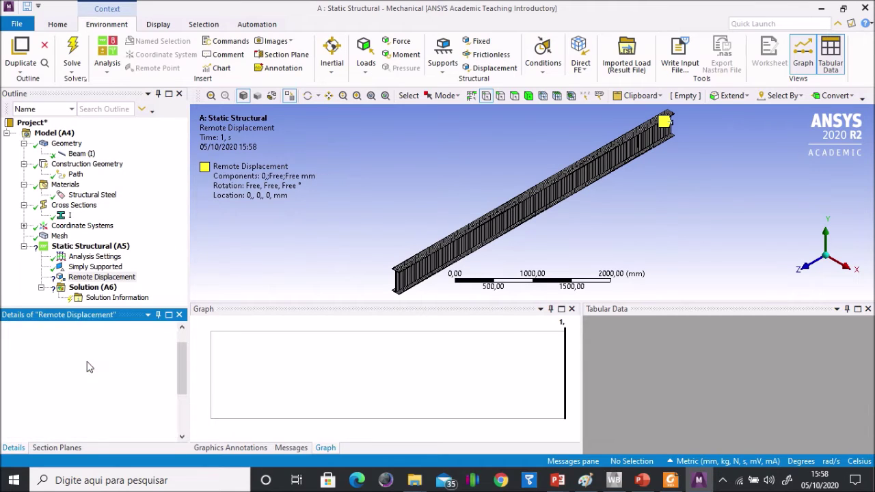
scroll(87, 362, "down", 3)
left_click(88, 362)
type("0")
key("Return")
scroll(122, 370, "down", 2)
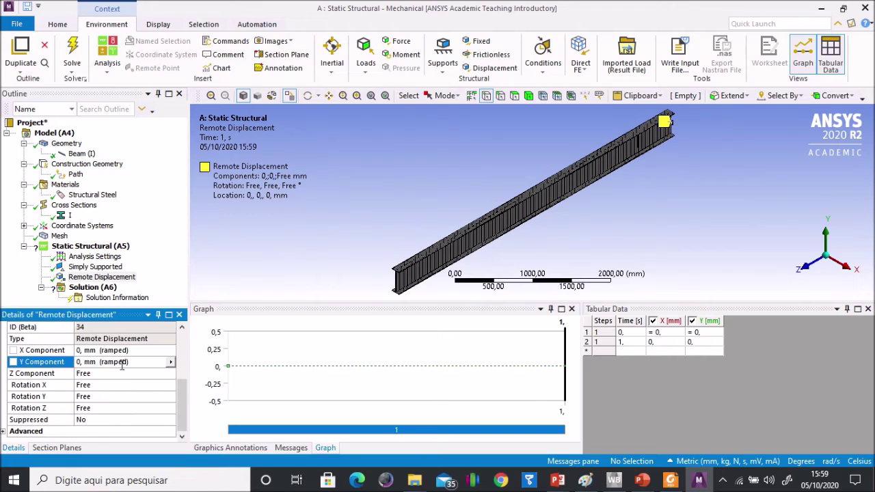
left_click(89, 373)
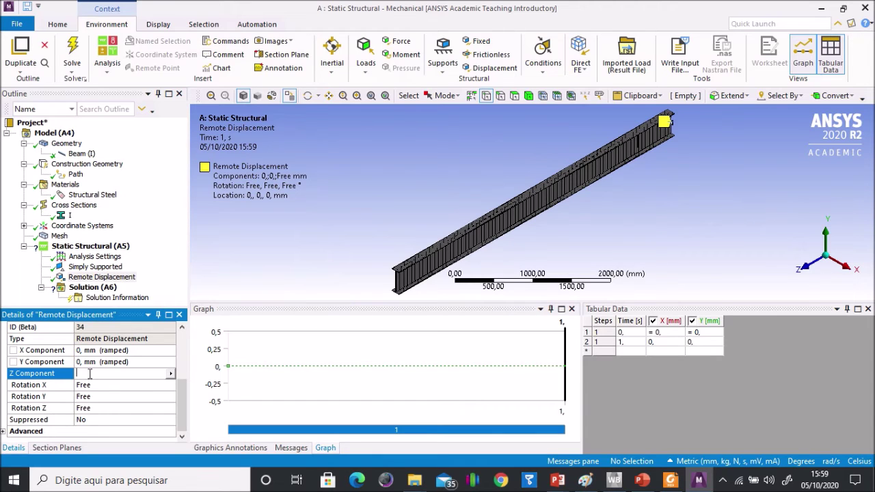
type("0")
key("Return")
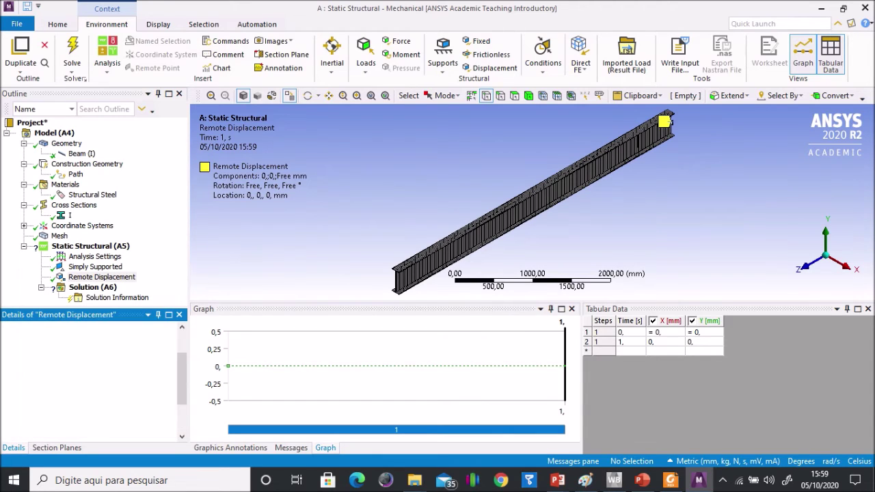
scroll(91, 379, "down", 2)
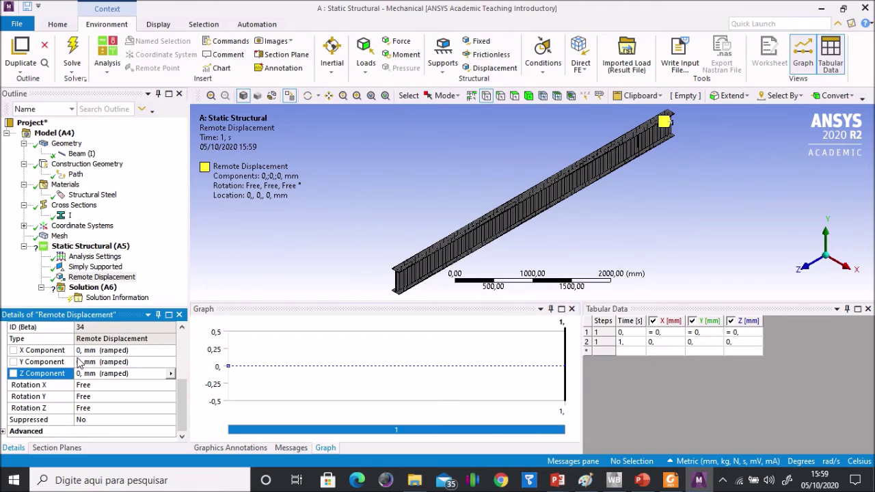
Step: Set the remote displacement's Rotation Y and Rotation Z to 0°
left_click(85, 396)
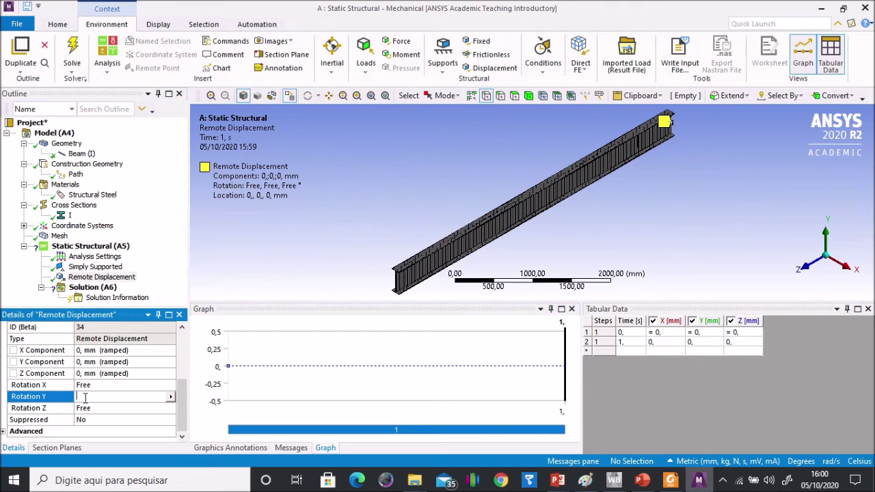
type("0")
left_click(95, 406)
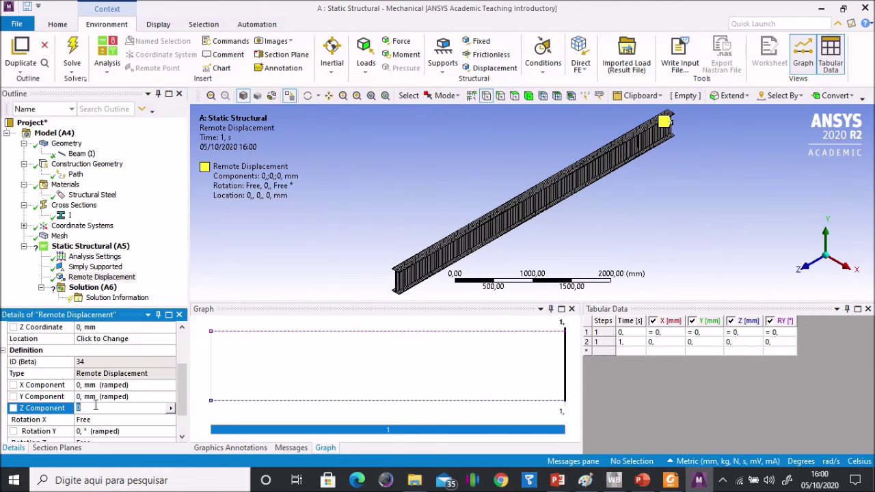
scroll(93, 407, "down", 1)
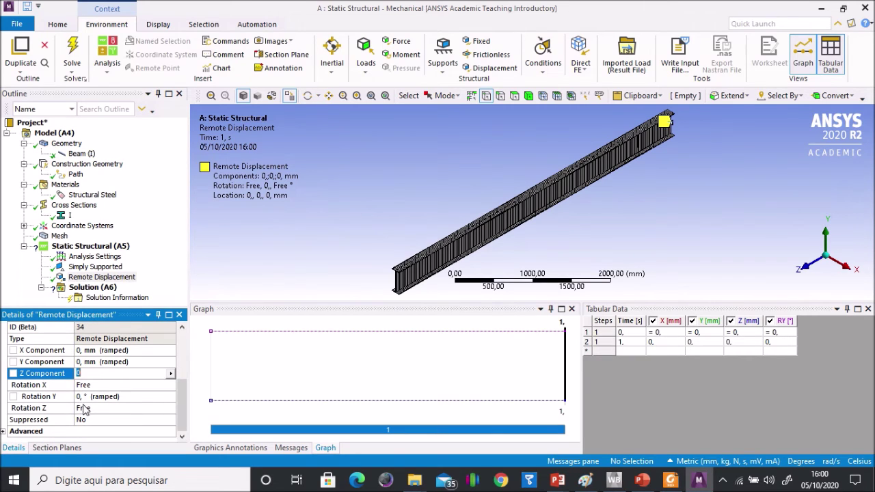
left_click(83, 409)
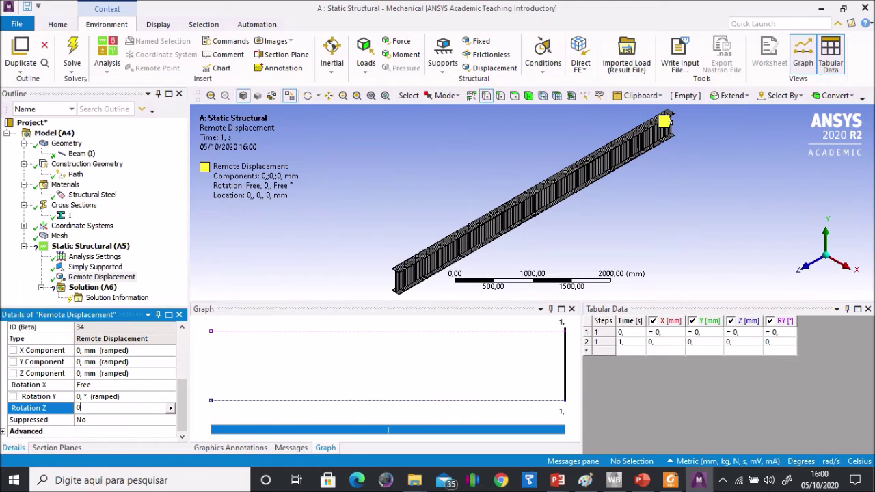
type("0")
key("Return")
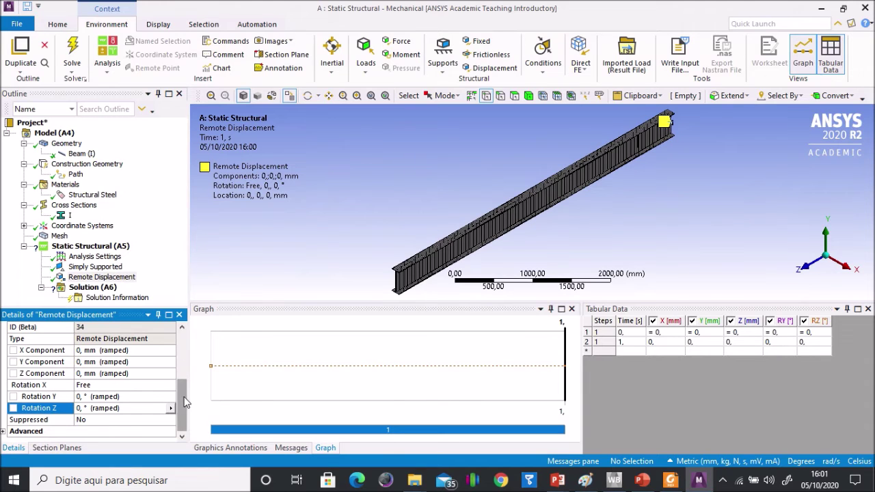
Step: Add a Force load, checking the loading diagram in the PowerPoint slide, and scope it to the beam vertex at Z = 4000 mm
left_click(88, 246)
right_click(85, 245)
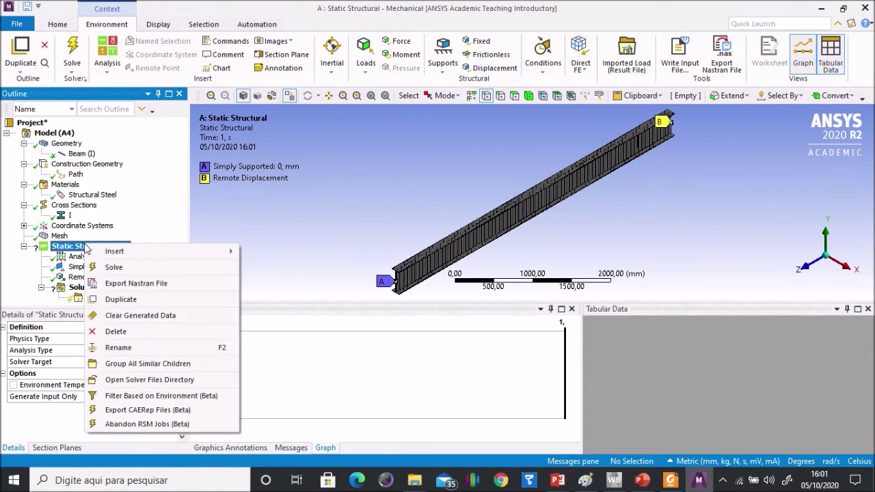
mouse_move(177, 259)
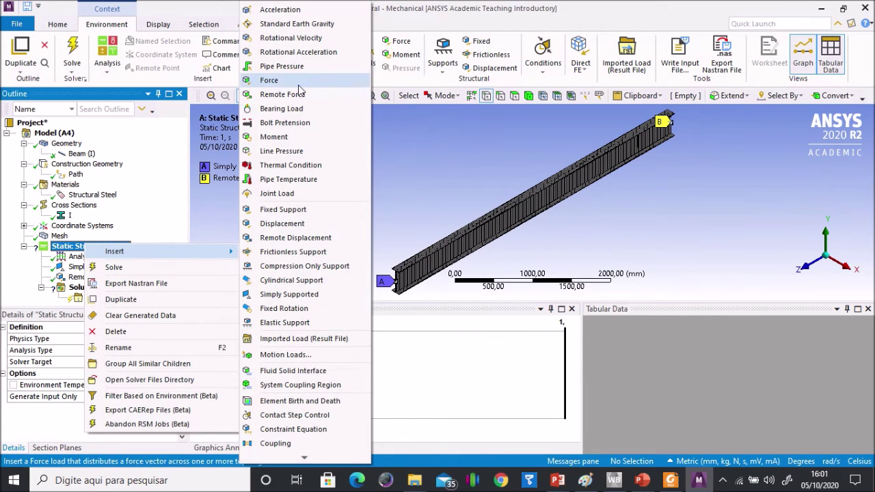
left_click(268, 80)
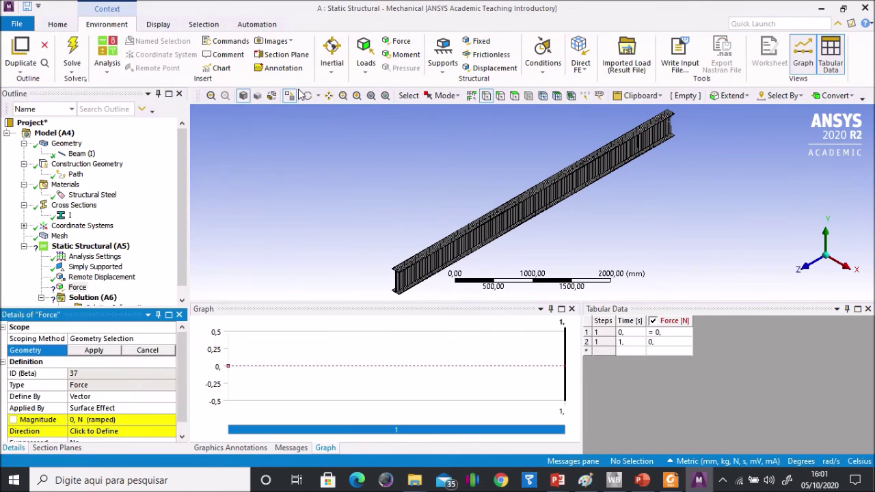
key("alt+Tab")
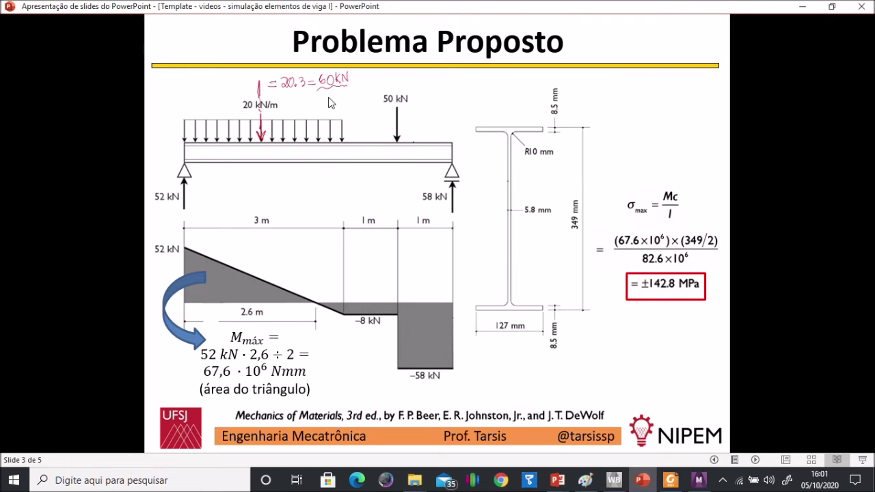
key("alt+Tab")
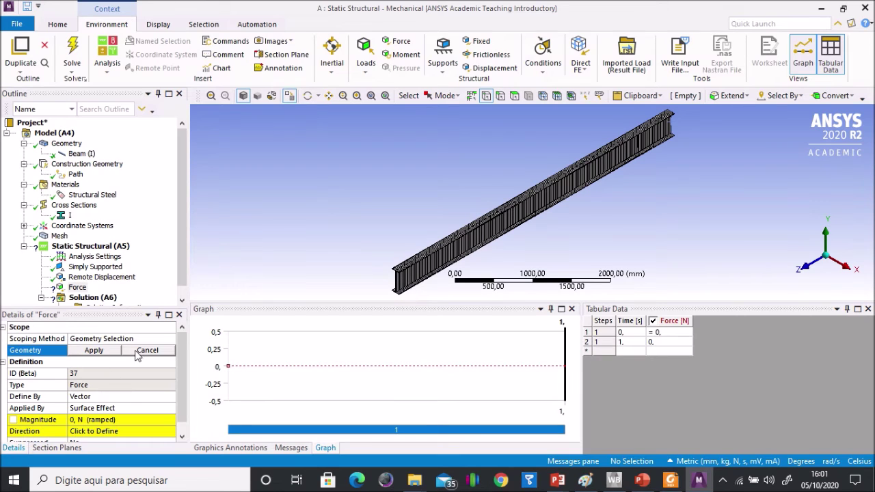
left_click(451, 252)
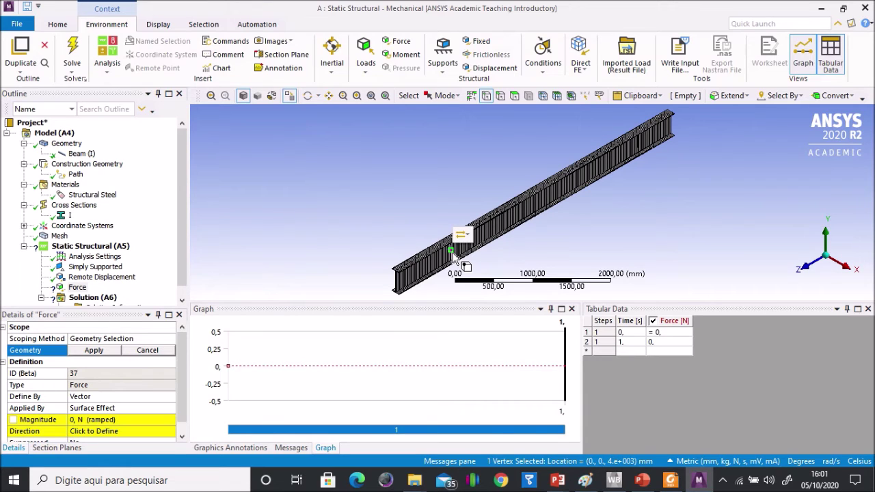
left_click(87, 352)
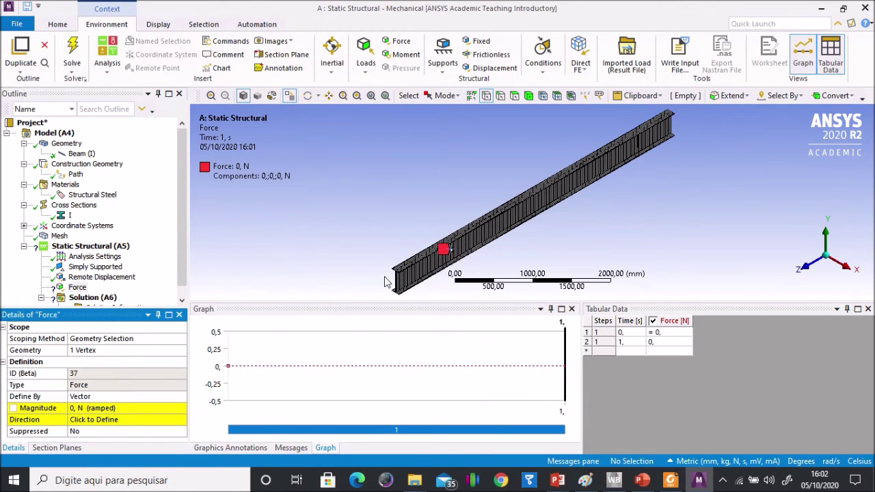
Step: Define the force by Components and set its Y component to -50000 N
left_click(109, 396)
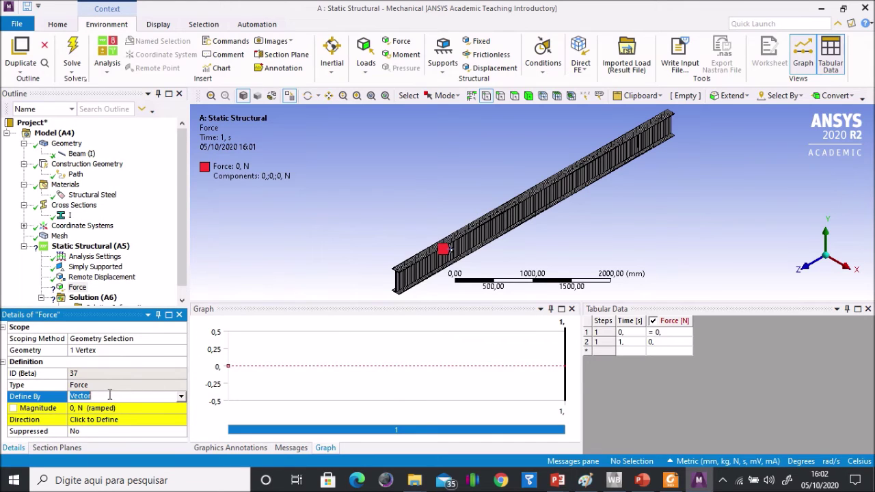
left_click(181, 397)
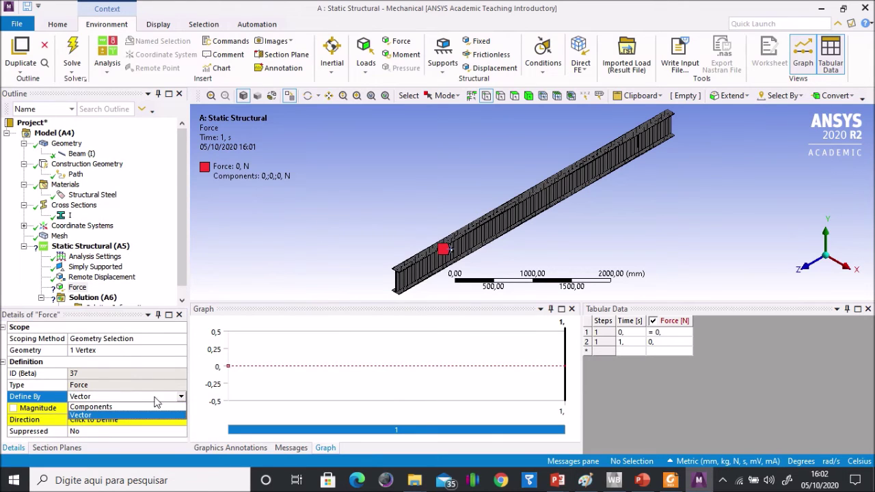
left_click(123, 410)
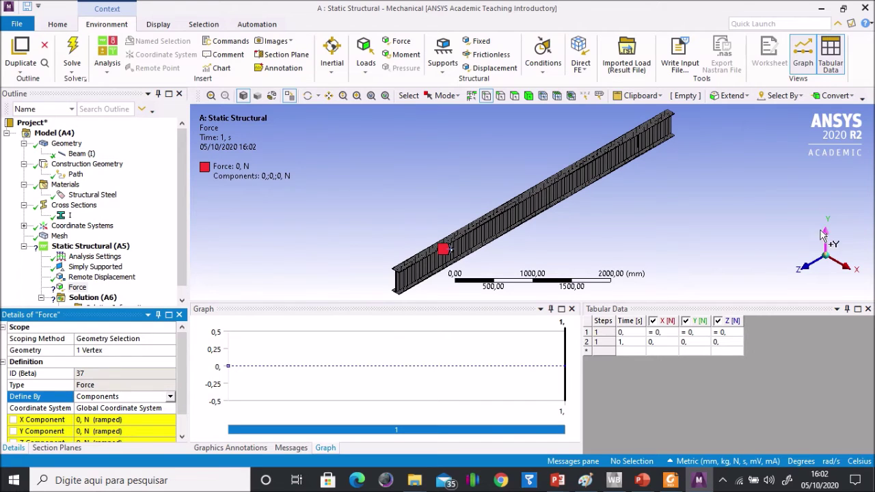
left_click(94, 431)
type("-")
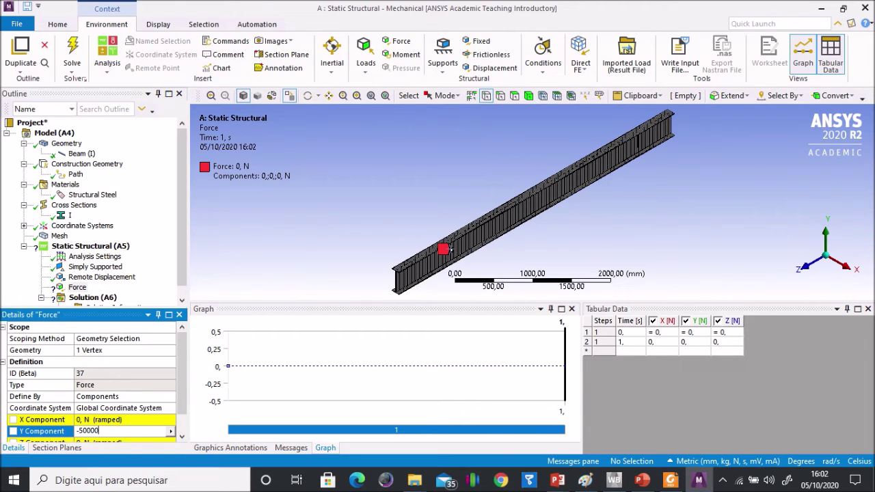
type("50000")
key("Return")
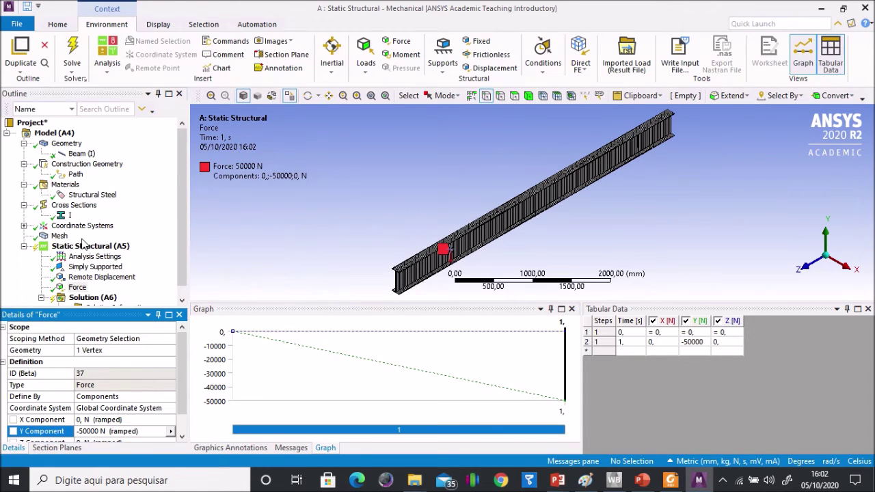
Step: Add a second Force load to the static structural analysis, scoped to the beam's 3000 mm long edge
left_click(76, 247)
right_click(77, 248)
mouse_move(103, 252)
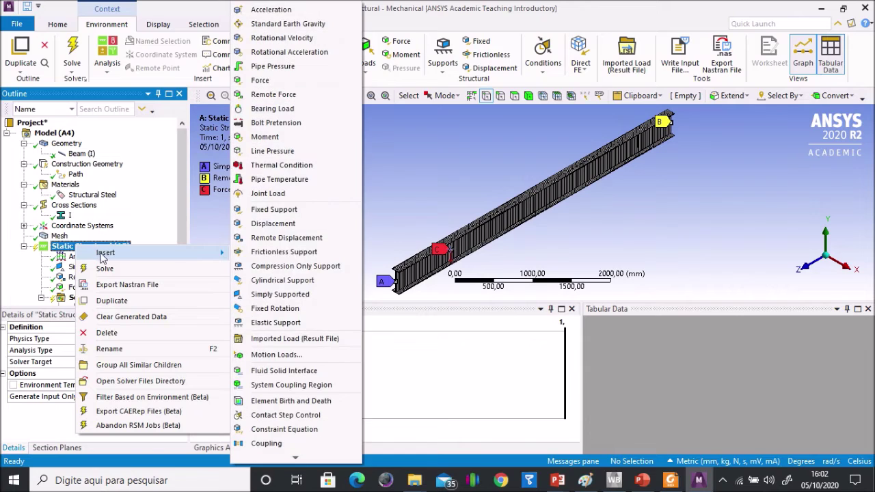
left_click(277, 82)
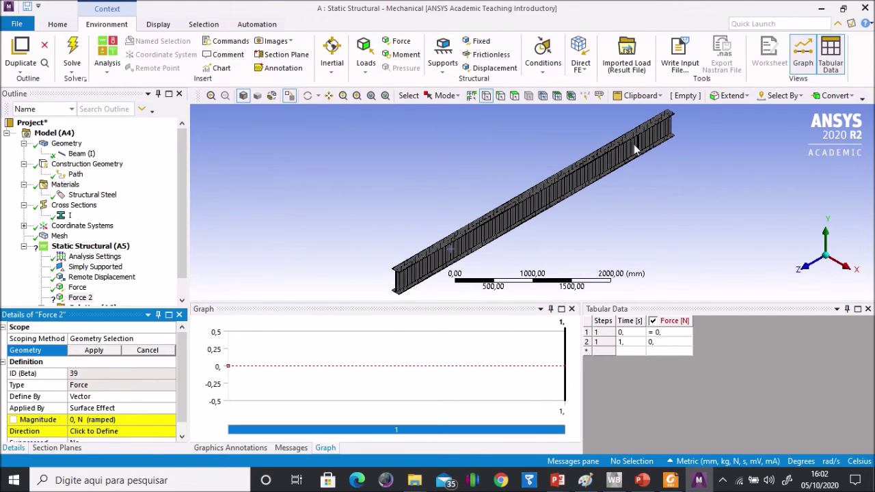
left_click(501, 97)
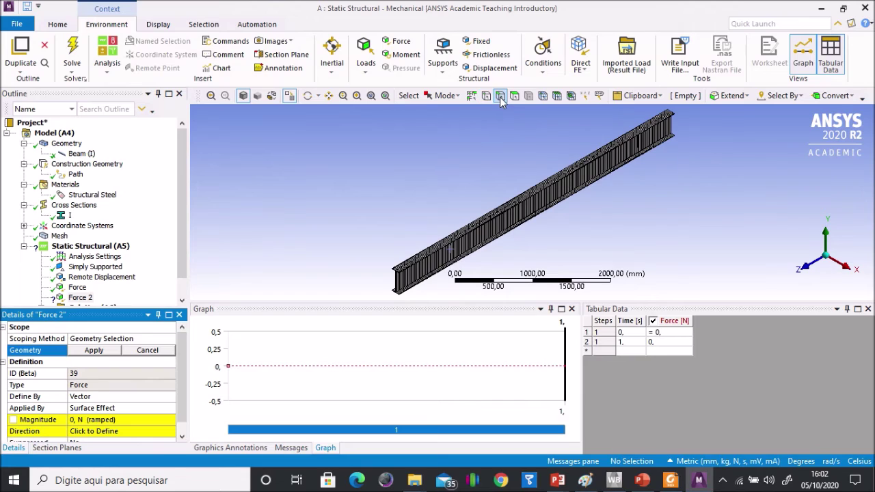
left_click(609, 166)
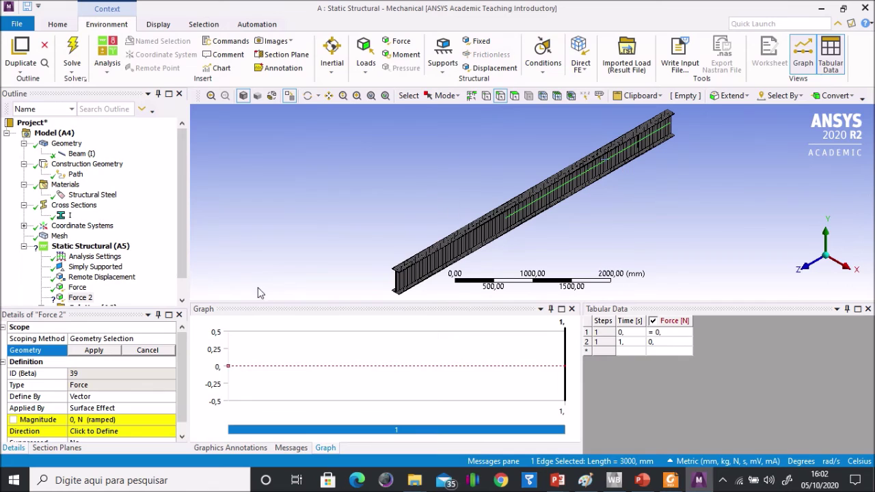
left_click(94, 350)
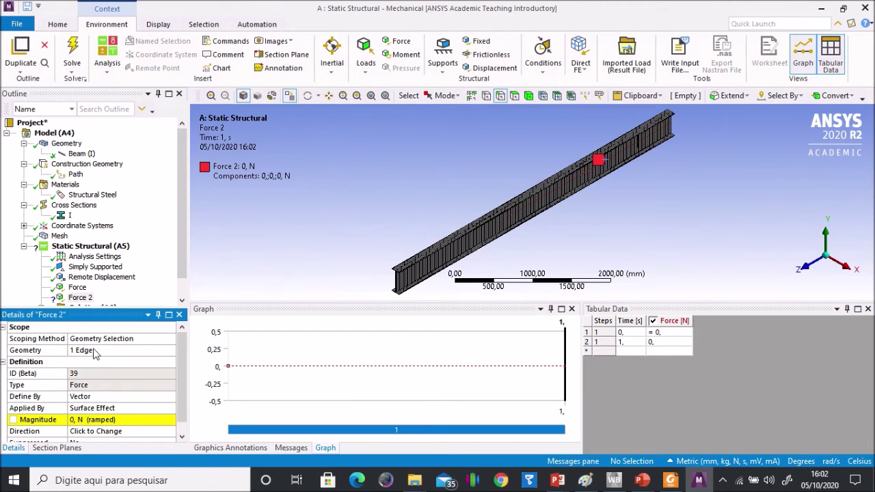
Step: Define the second force by Components and set its Y component to -60000 N
left_click(123, 396)
left_click(169, 396)
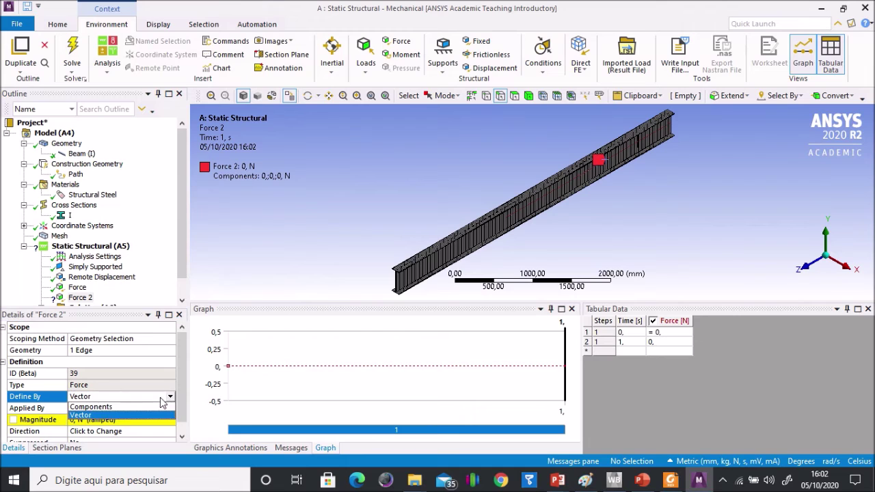
left_click(121, 408)
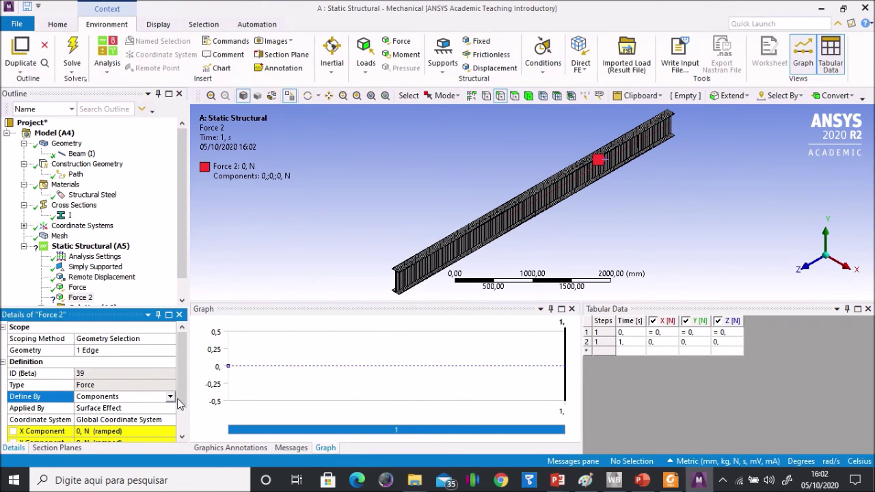
scroll(181, 410, "down", 2)
left_click(87, 408)
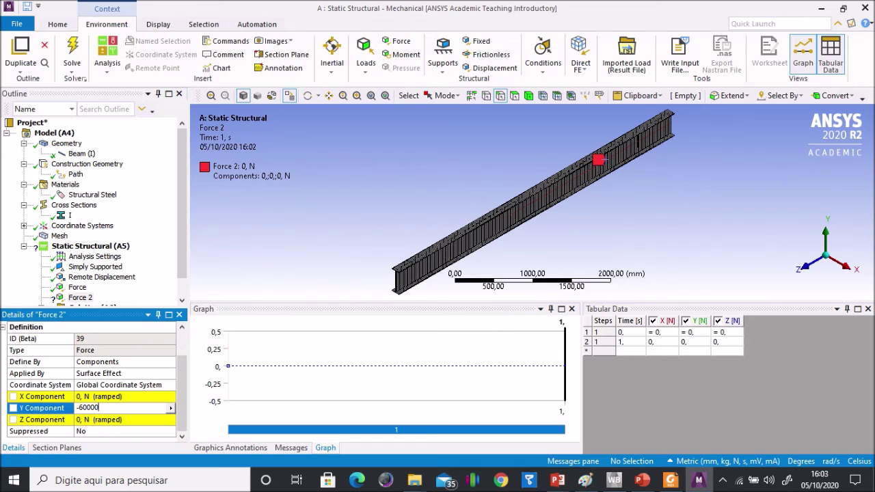
key("Return")
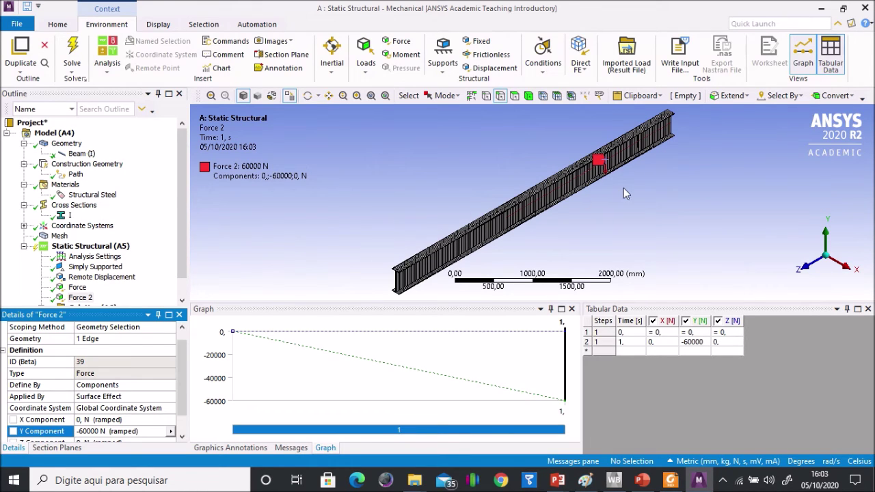
left_click(85, 247)
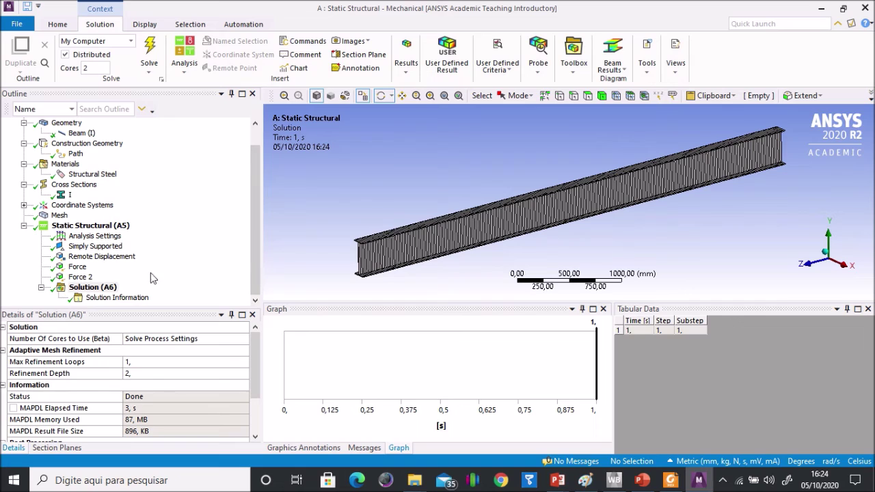
Step: Add a Force Reaction probe to the solution and assign it the Simply Supported boundary condition
left_click(86, 290)
right_click(87, 290)
mouse_move(128, 295)
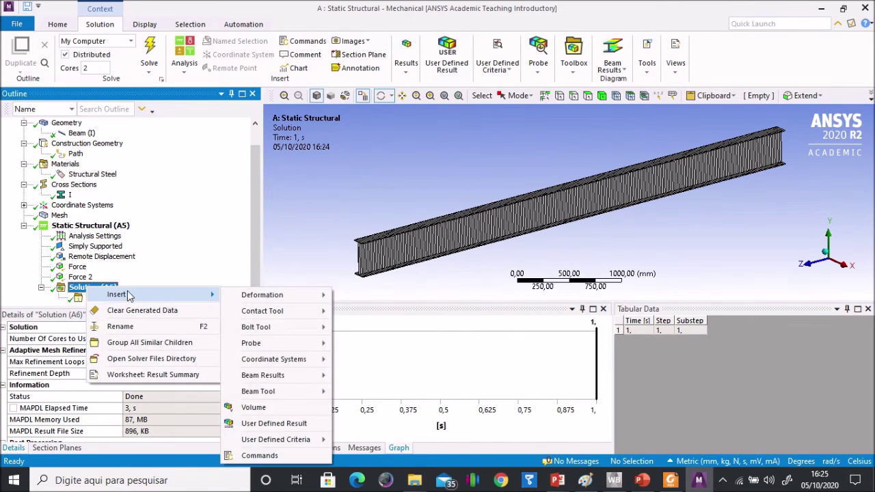
mouse_move(260, 314)
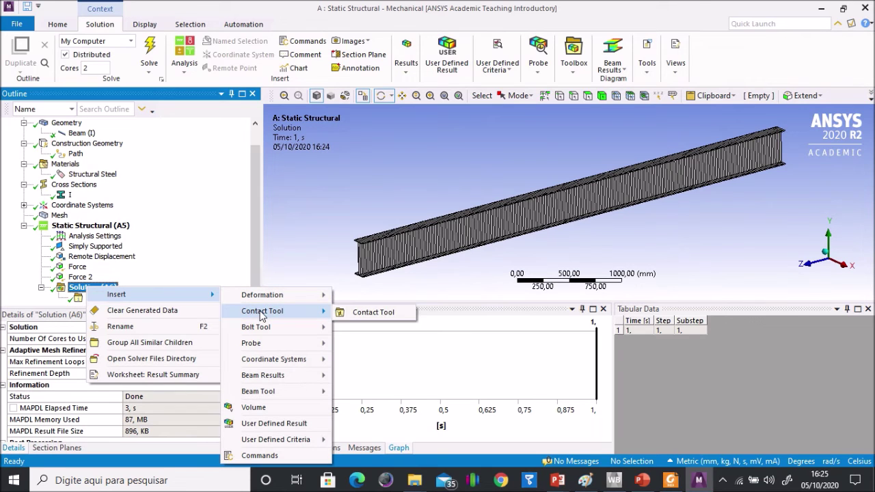
mouse_move(258, 374)
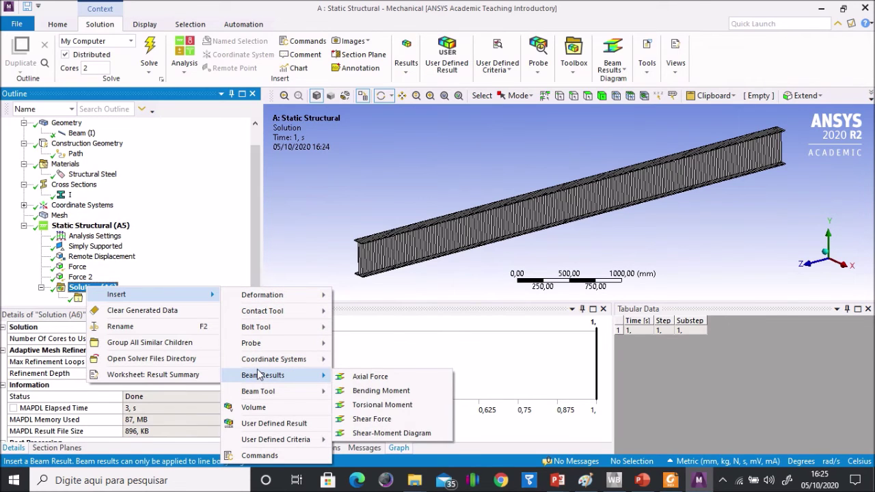
mouse_move(287, 343)
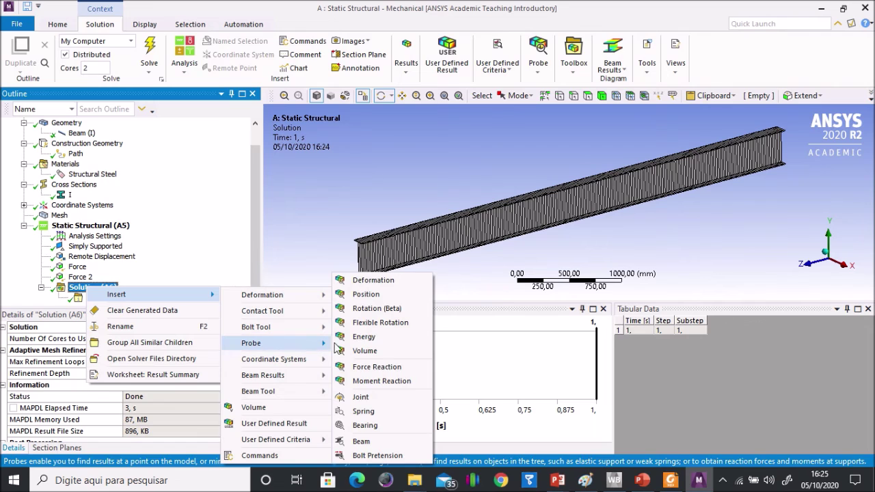
left_click(378, 368)
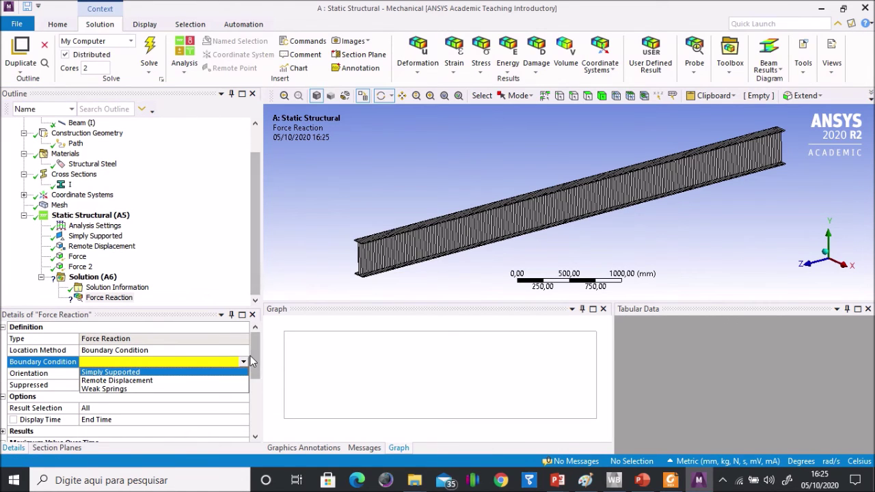
left_click(107, 373)
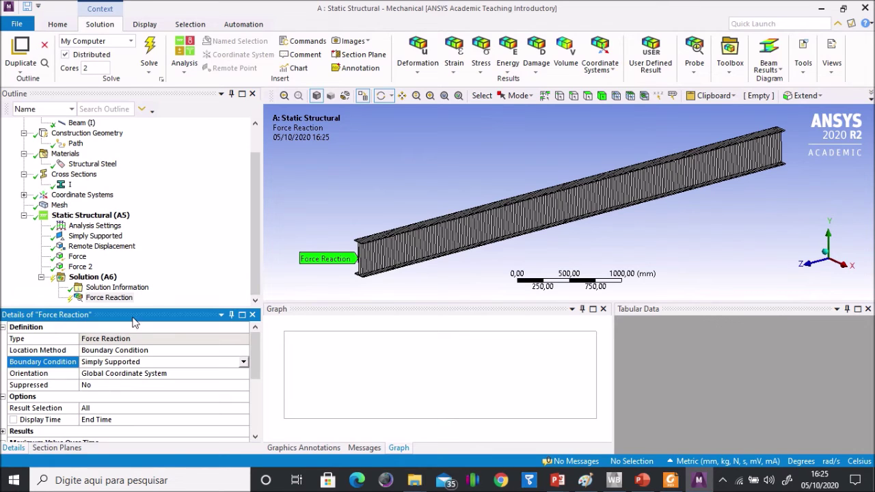
left_click(249, 238)
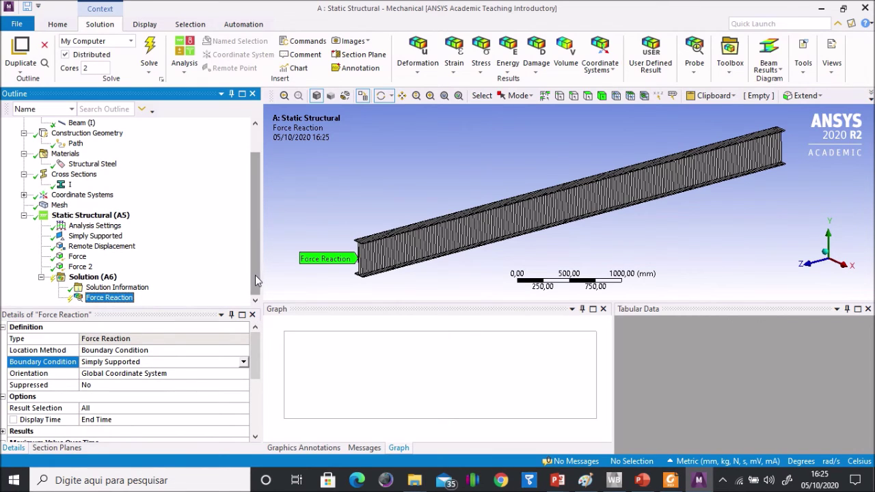
Step: Add a second Force Reaction probe to the solution and assign it the Remote Displacement boundary condition
left_click(83, 277)
right_click(83, 277)
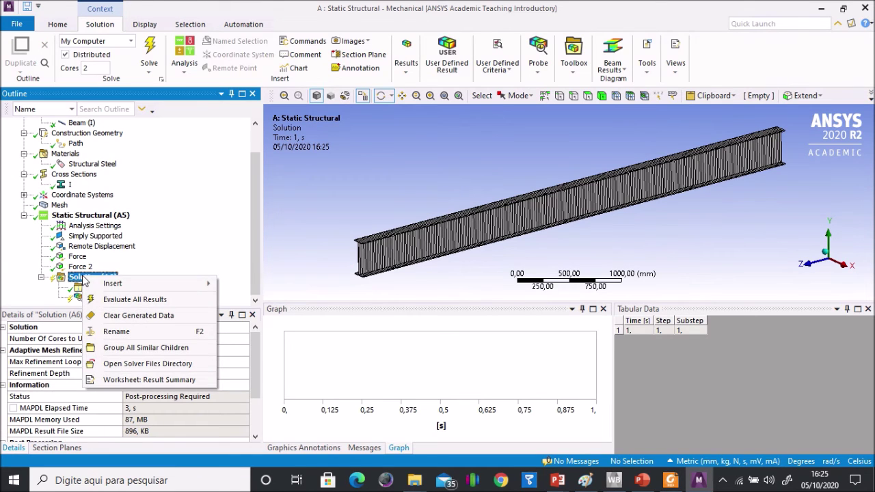
mouse_move(113, 283)
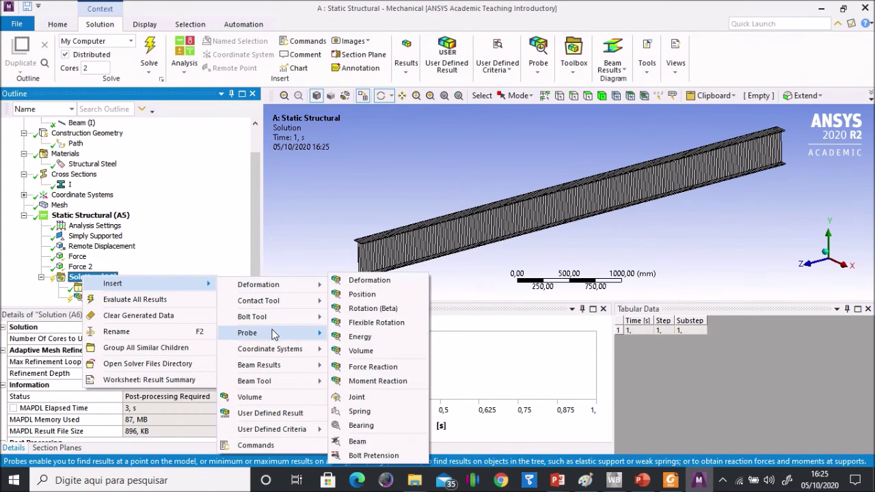
left_click(359, 367)
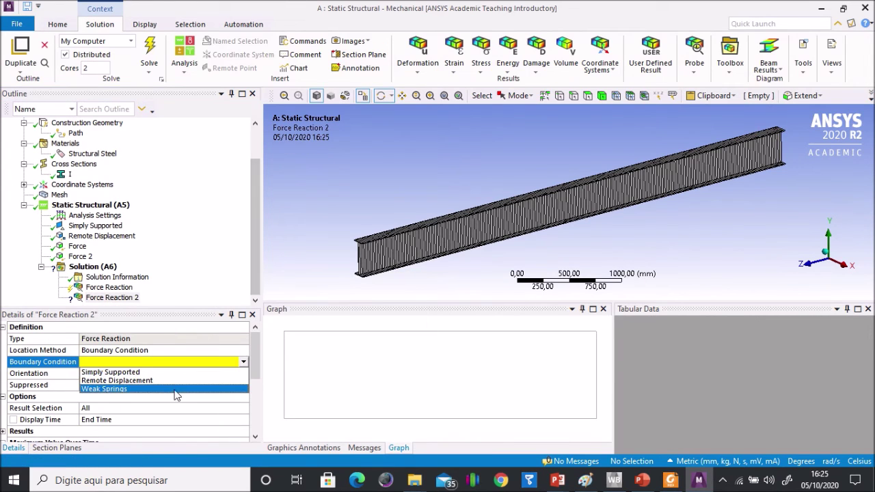
left_click(132, 381)
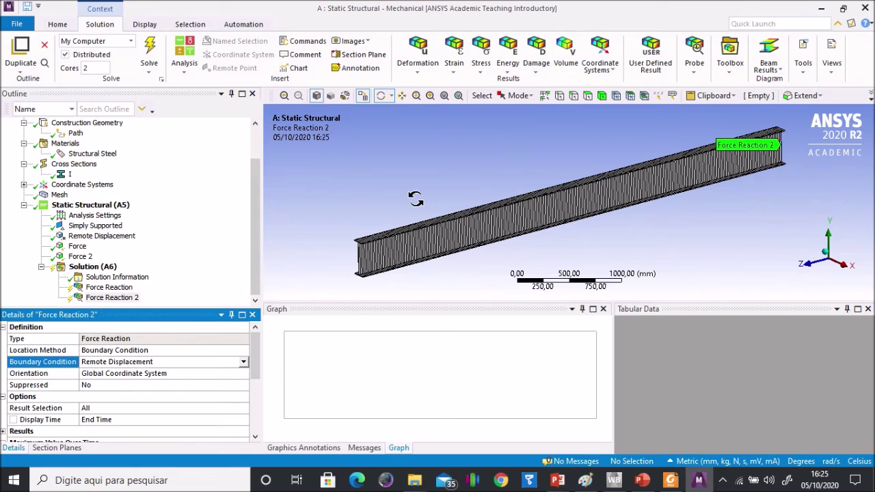
left_click(253, 246)
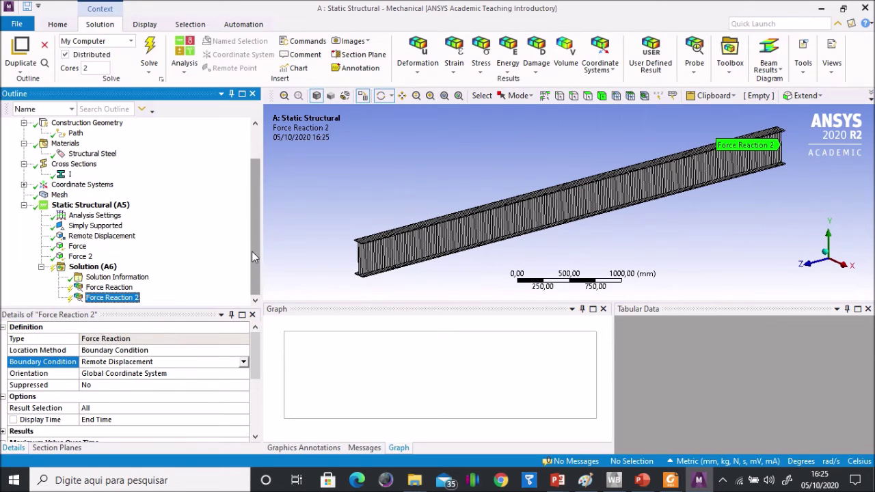
Step: Insert a Bending Moment beam result for all line bodies into the solution and solve the analysis
left_click(92, 267)
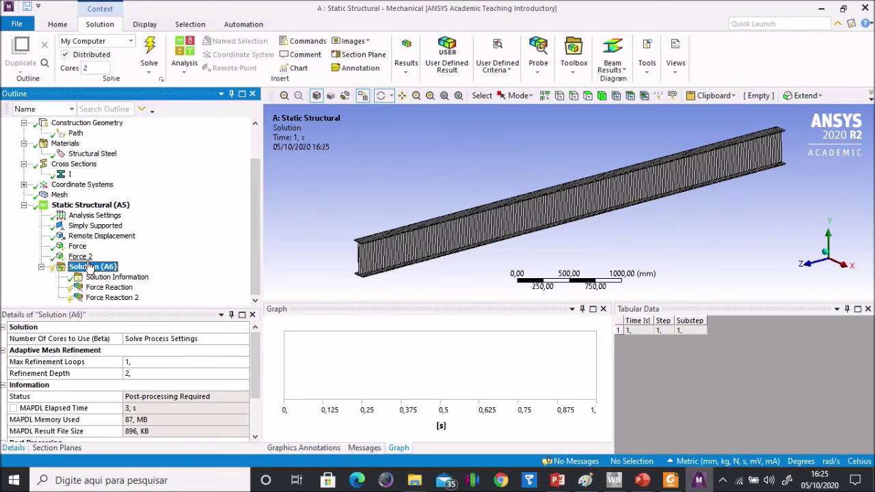
right_click(87, 260)
key("Escape")
right_click(81, 267)
mouse_move(112, 272)
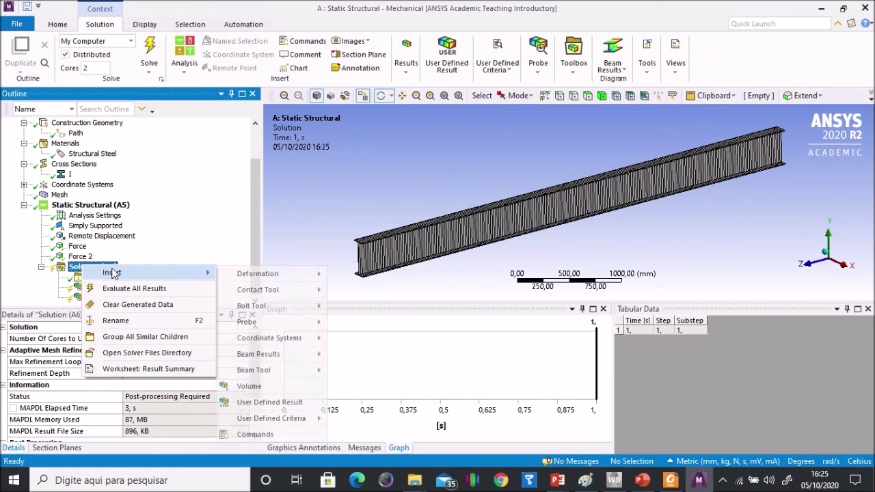
mouse_move(267, 325)
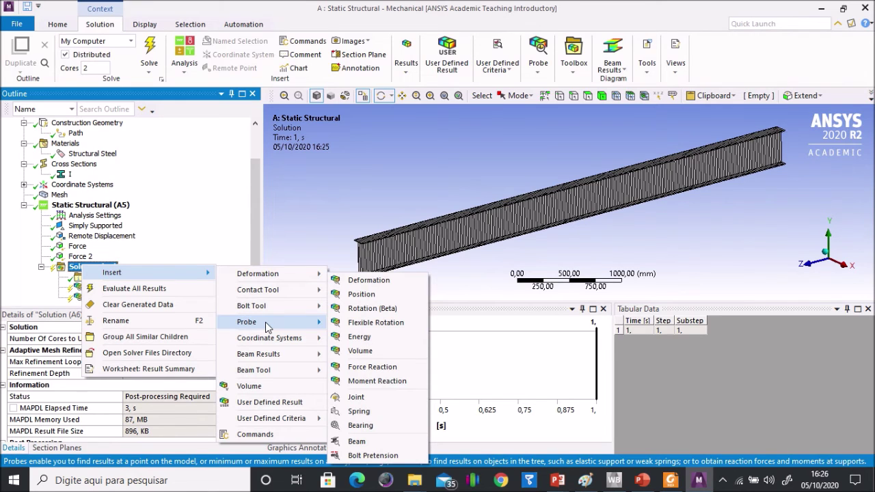
mouse_move(267, 357)
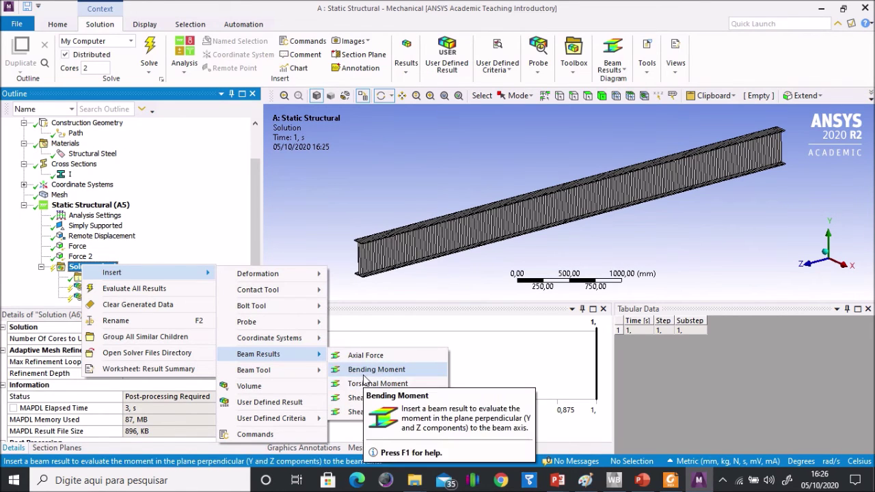
left_click(366, 371)
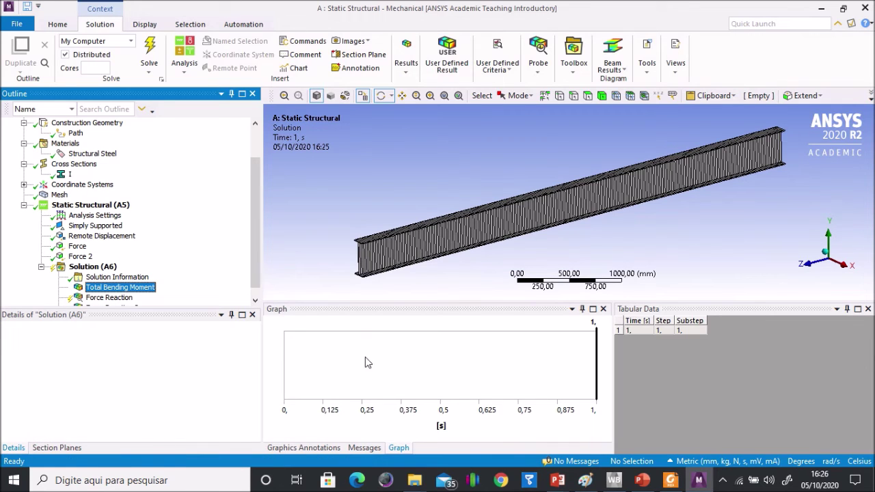
left_click_drag(254, 240, 263, 281)
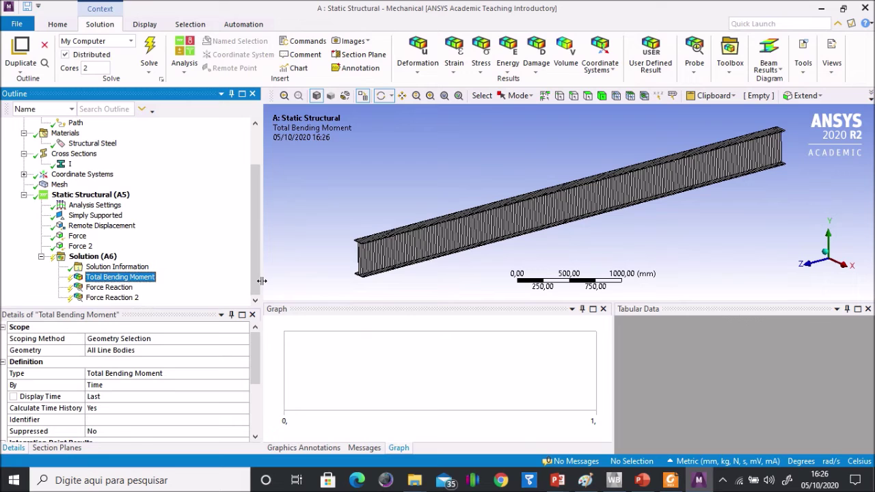
left_click(150, 49)
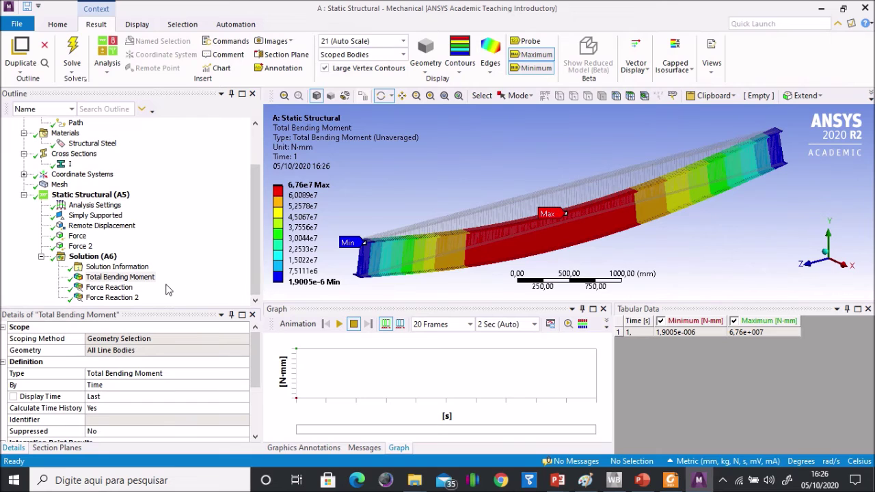
Step: Examine the force reactions at both beam supports and compare them with the support reactions on the PowerPoint problem slide
left_click(108, 288)
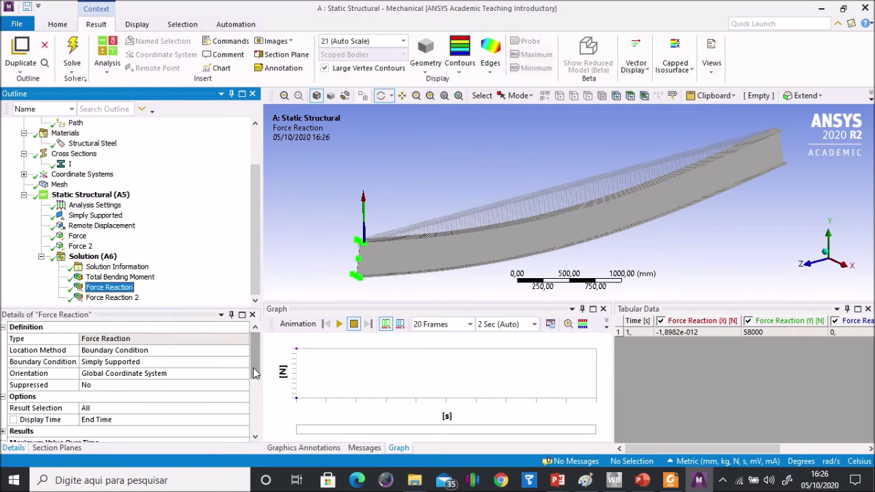
scroll(253, 372, "down", 5)
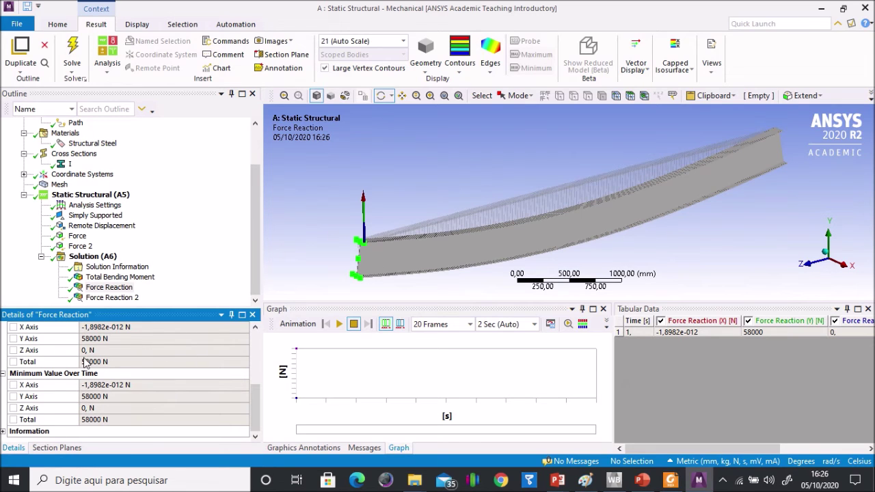
left_click(641, 480)
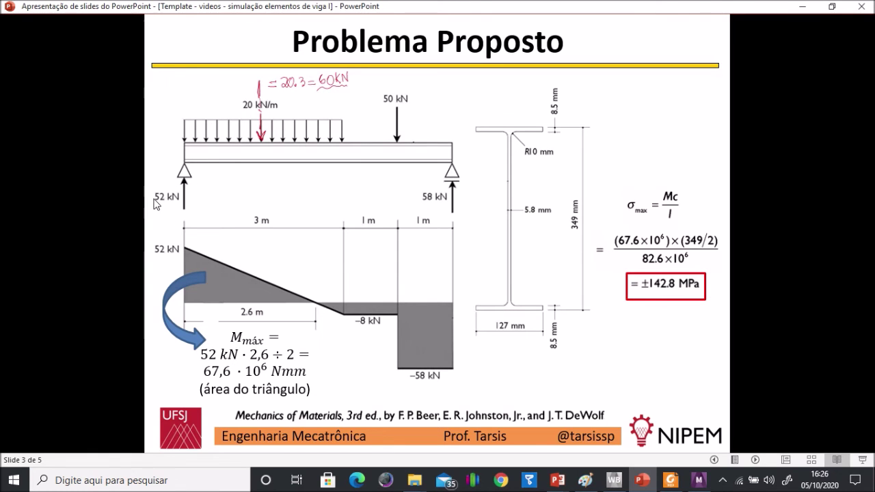
key("alt+Tab")
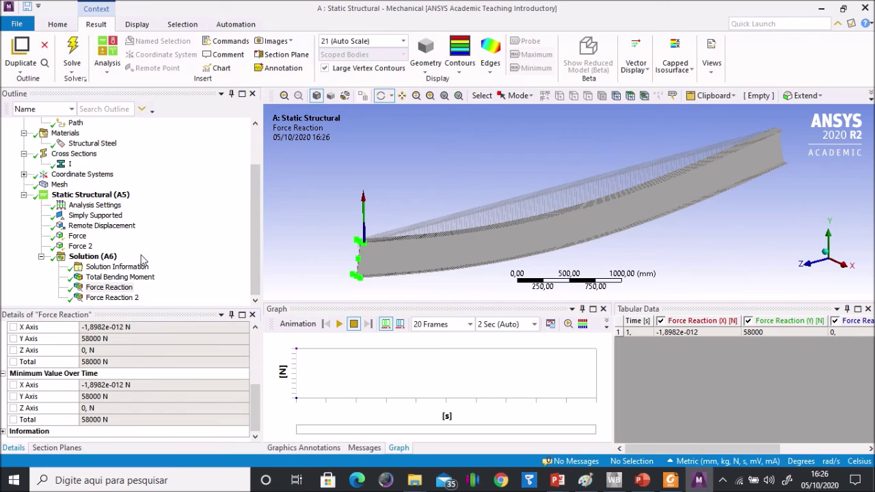
left_click(116, 298)
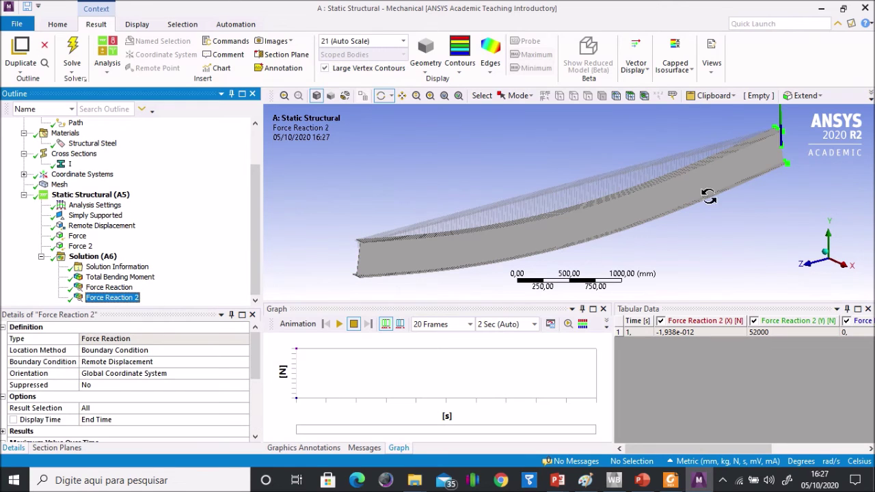
left_click_drag(252, 360, 254, 412)
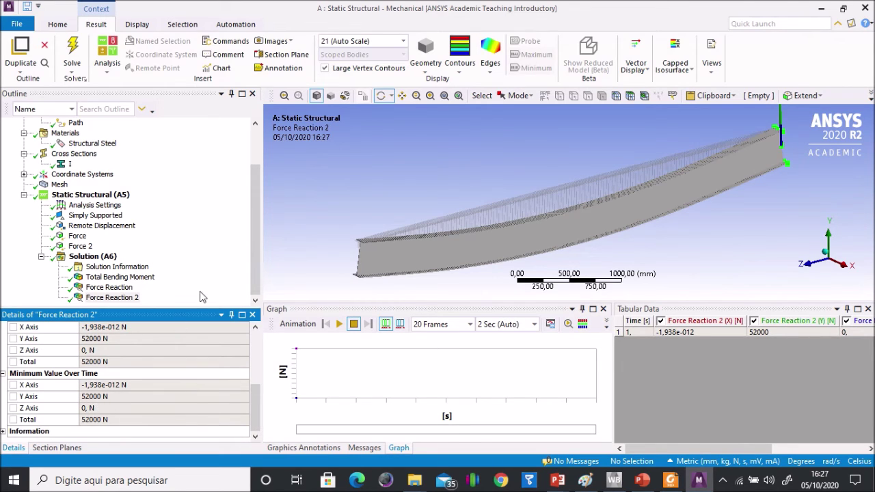
Step: Display the Total Bending Moment result and switch its maximum and minimum labels off and back on
left_click(153, 283)
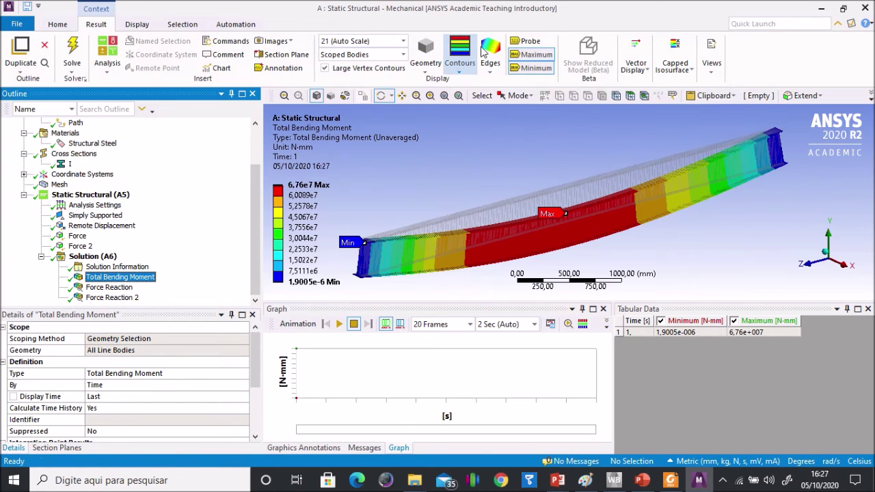
left_click(532, 55)
left_click(527, 71)
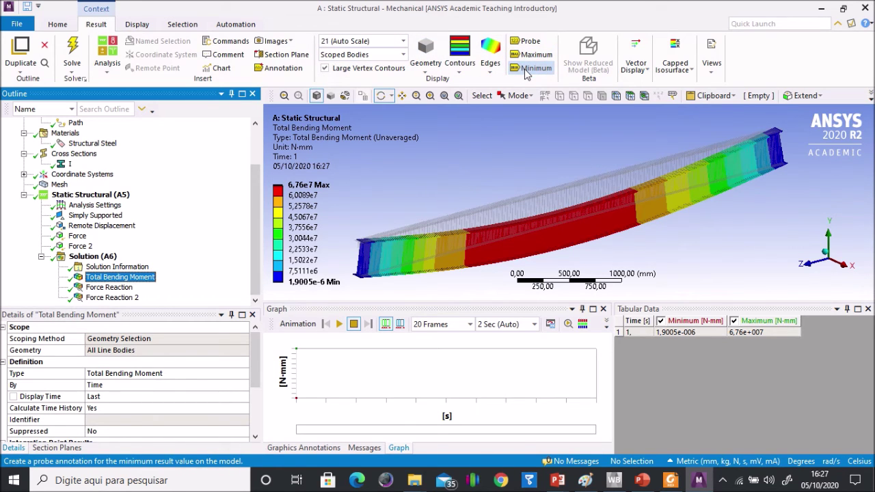
left_click(532, 55)
left_click(532, 68)
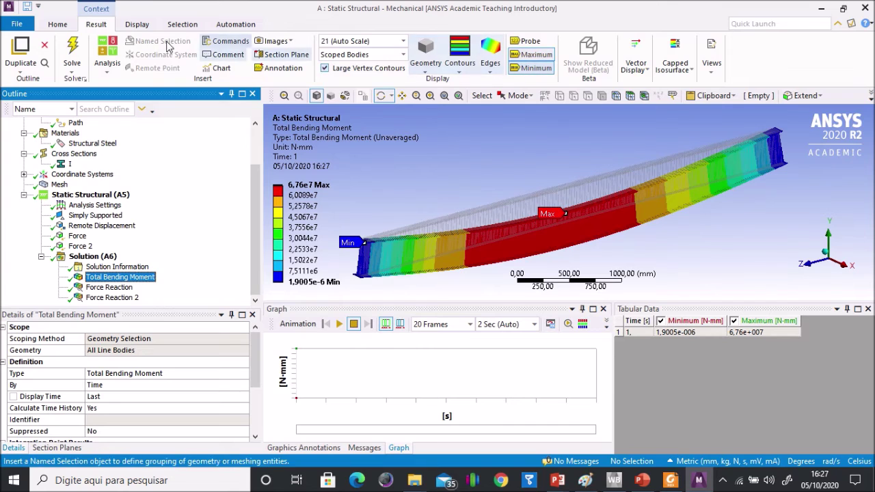
Step: Place three probe annotations near the maximum of the bending moment plot and check the maximum moment against the PowerPoint problem slide
left_click(529, 43)
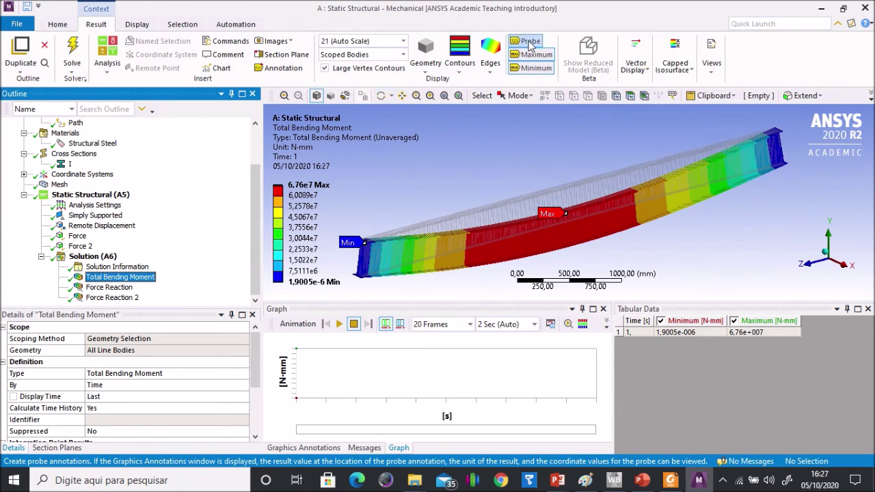
left_click(572, 245)
left_click(578, 248)
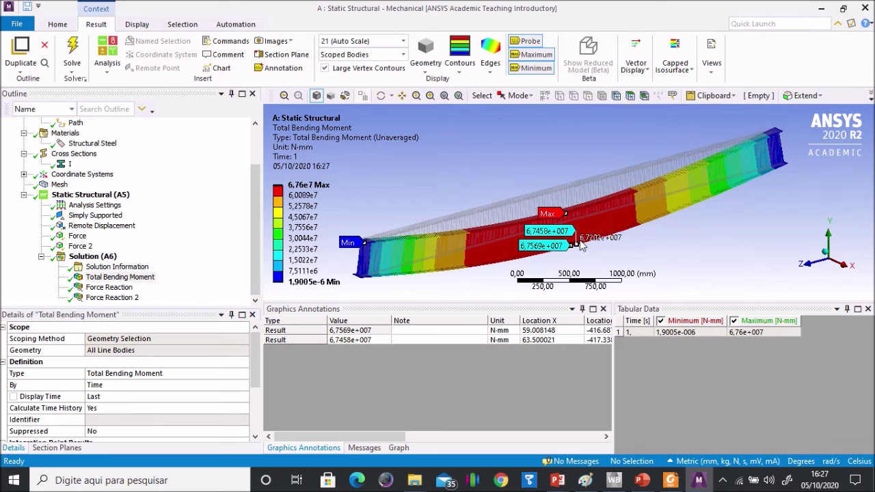
left_click(579, 249)
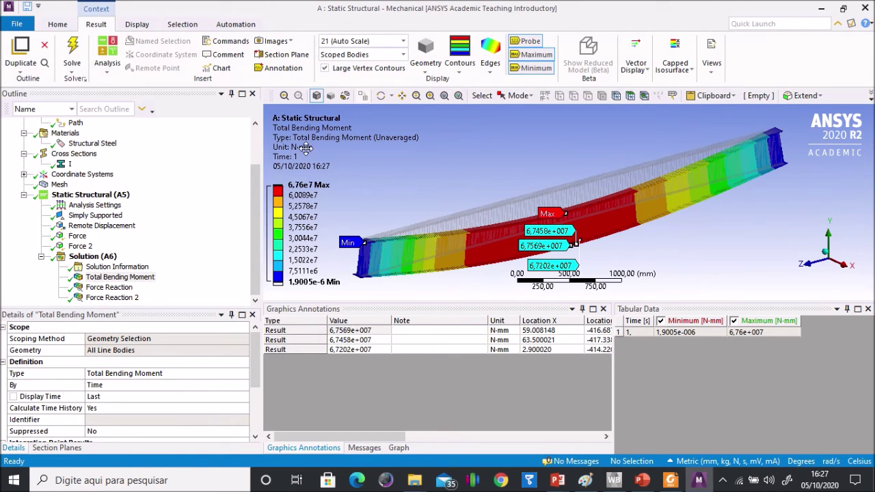
key("alt+Tab")
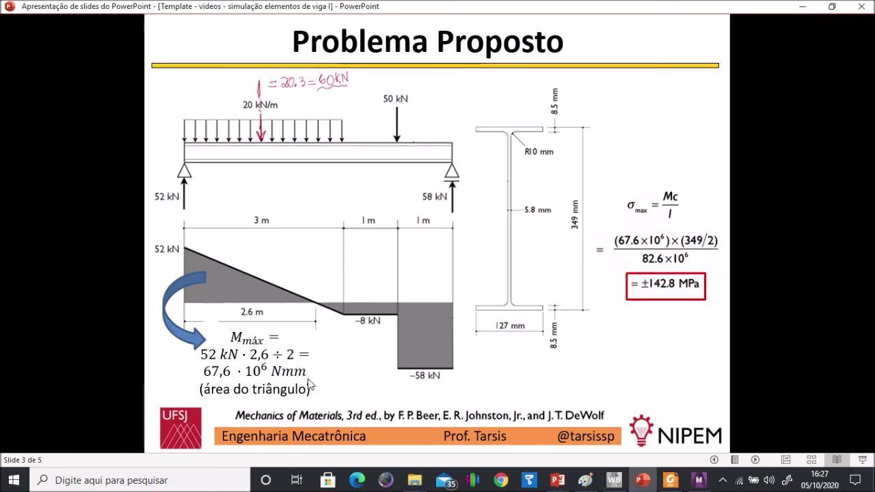
key("alt+Tab")
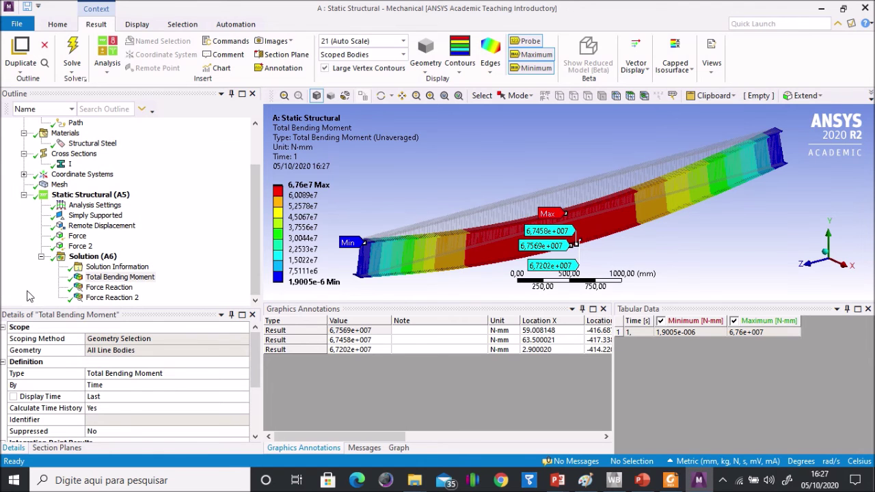
Step: Insert a Beam Tool into the solution and expand it to show its stress results
left_click(254, 260)
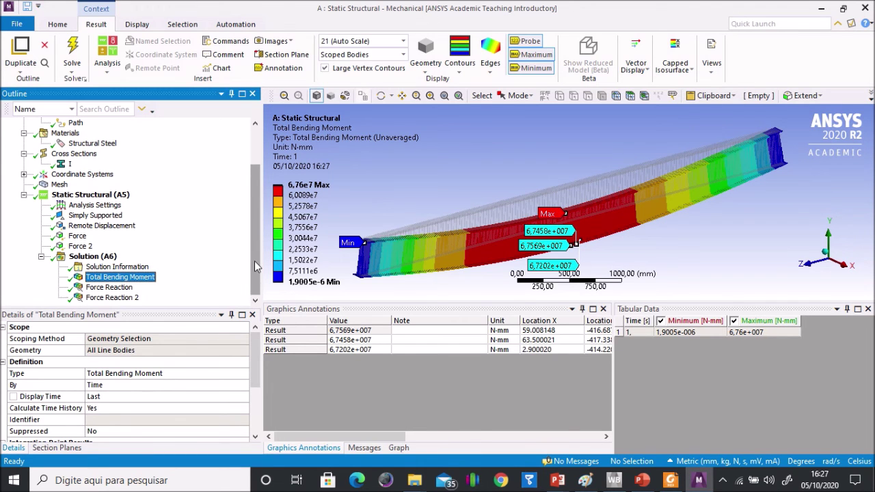
left_click(94, 257)
right_click(96, 259)
mouse_move(124, 266)
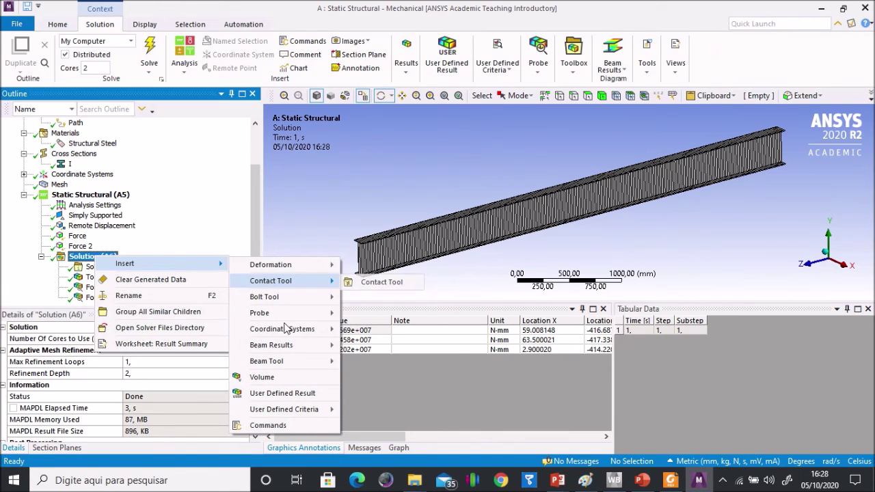
mouse_move(288, 362)
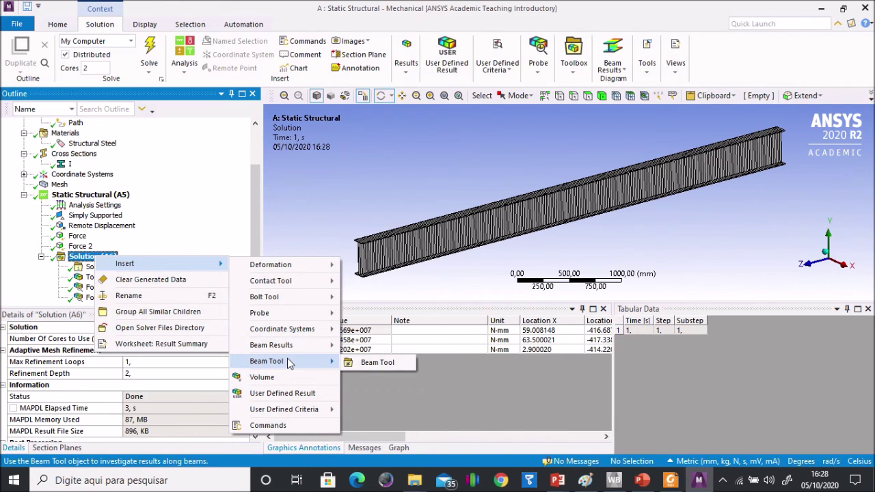
left_click(375, 363)
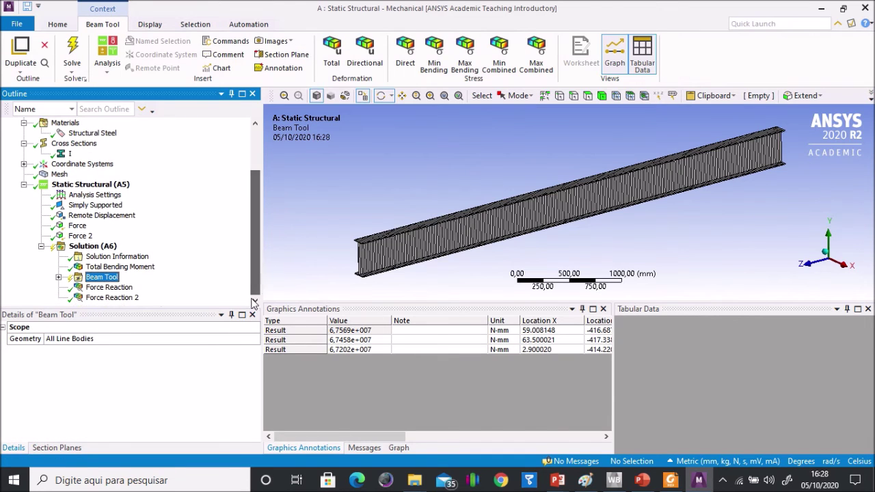
left_click(58, 277)
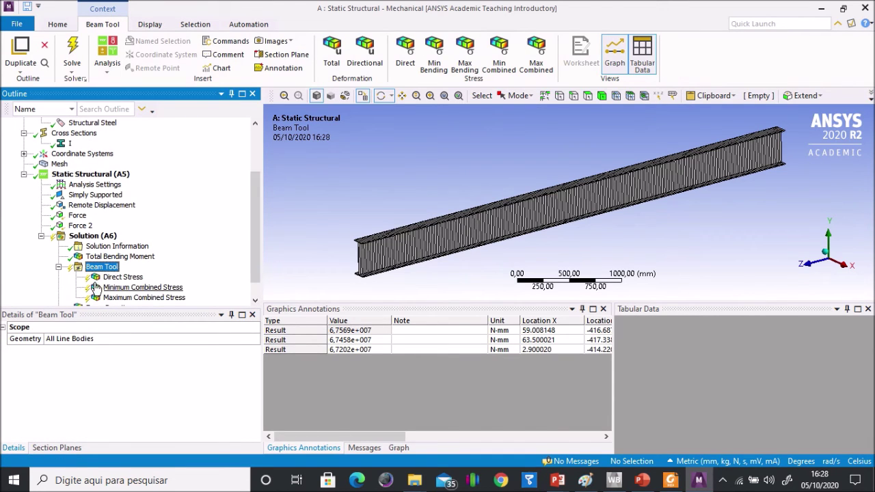
left_click_drag(252, 260, 251, 290)
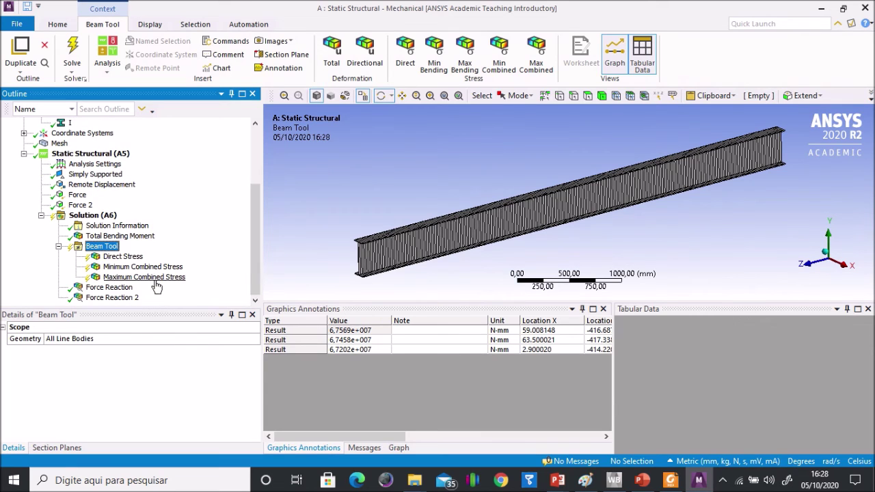
Step: Solve for the Beam Tool results, display Maximum Combined Stress and compare it with the hand calculation on the PowerPoint slide
left_click(73, 51)
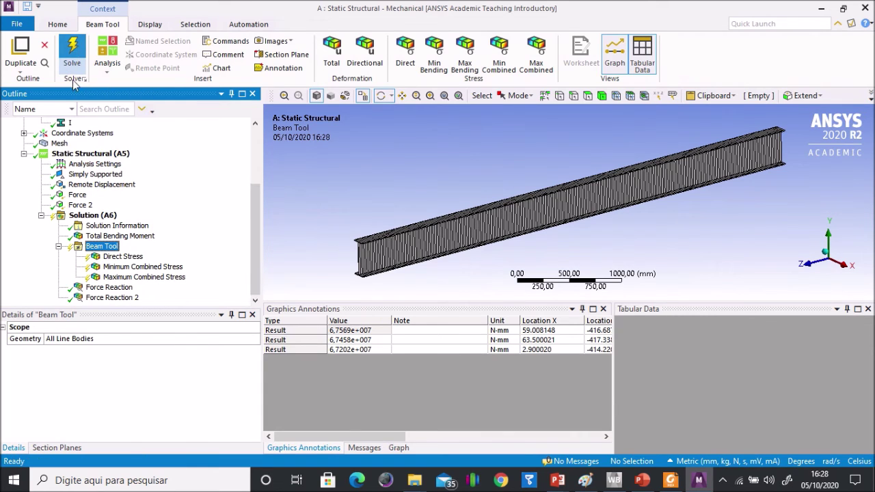
left_click(137, 277)
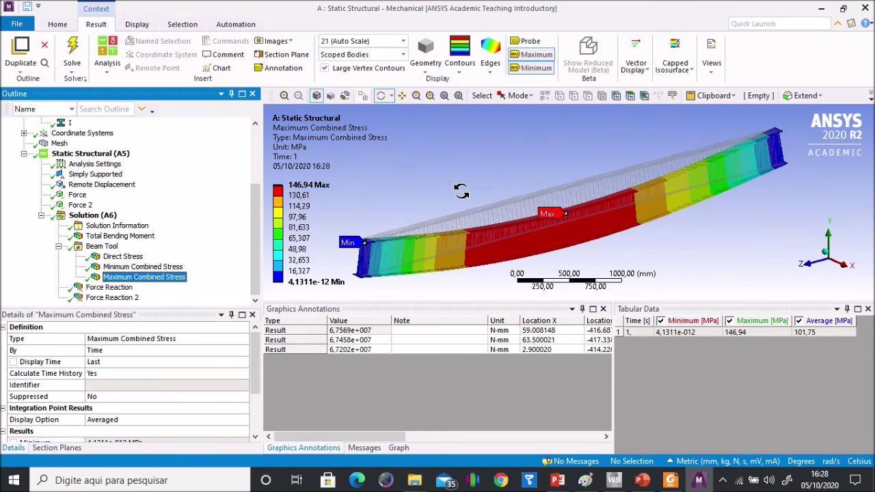
key("alt+Tab")
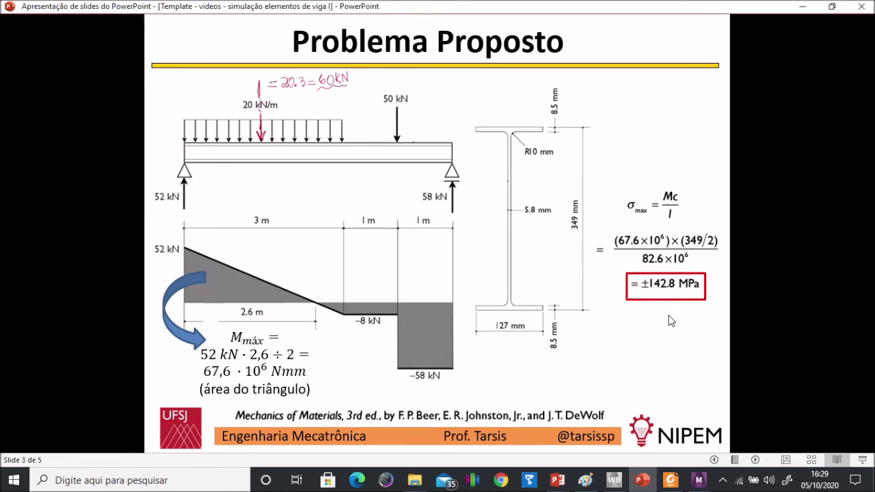
Step: Switch back to ANSYS Mechanical and insert a Shear-Moment Diagram beam result under Solution (A6)
key("alt+Tab")
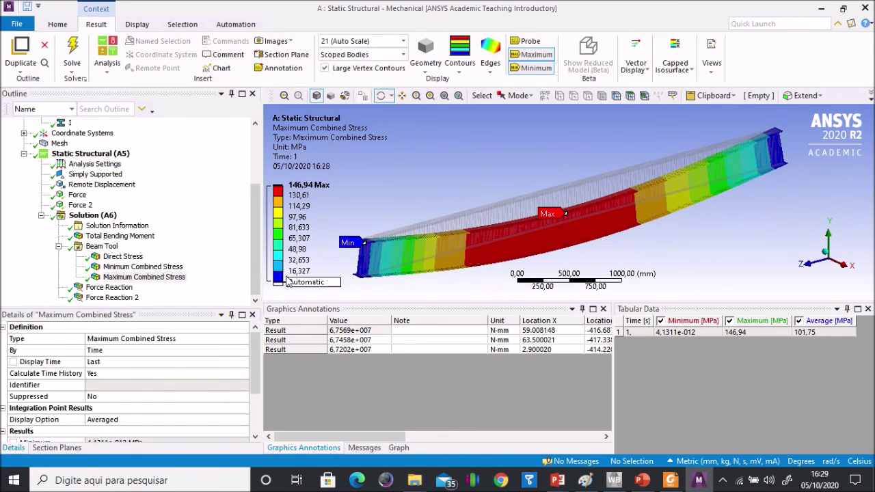
left_click(258, 292)
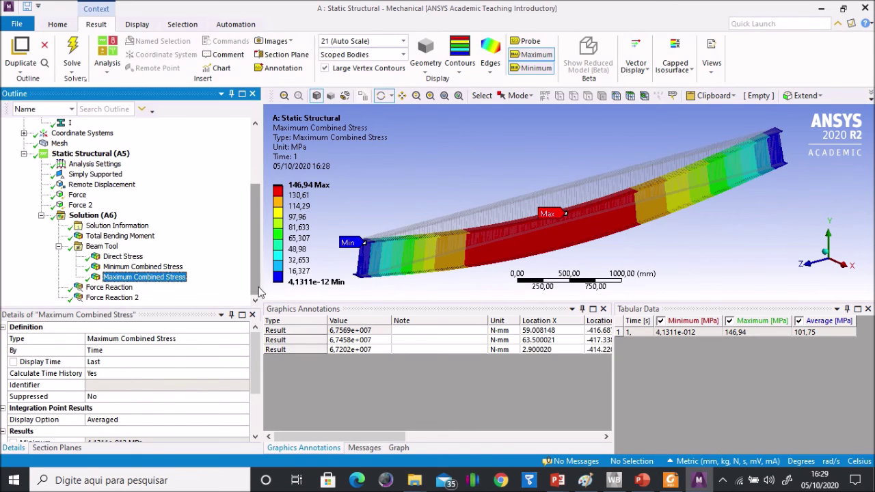
left_click(93, 216)
right_click(93, 217)
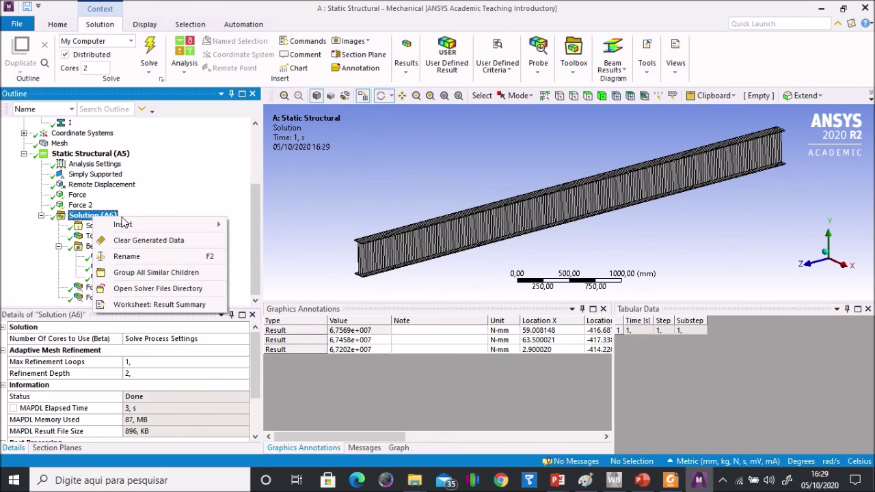
mouse_move(130, 230)
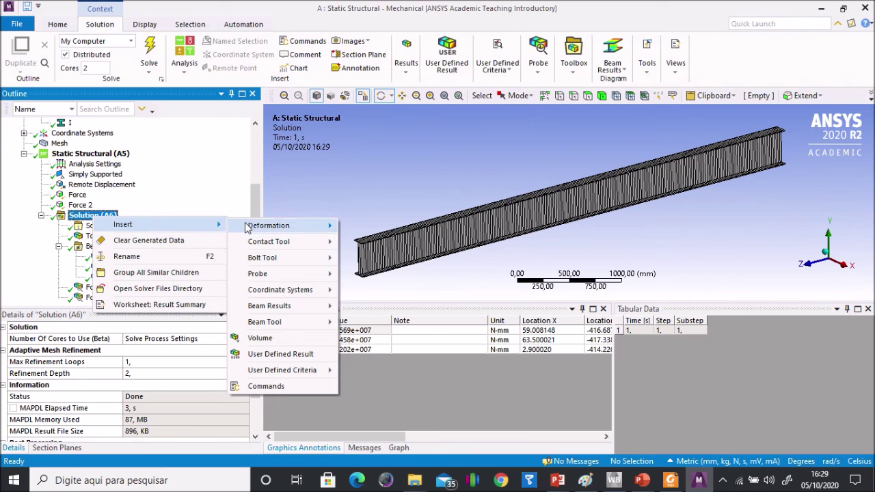
mouse_move(267, 245)
mouse_move(292, 312)
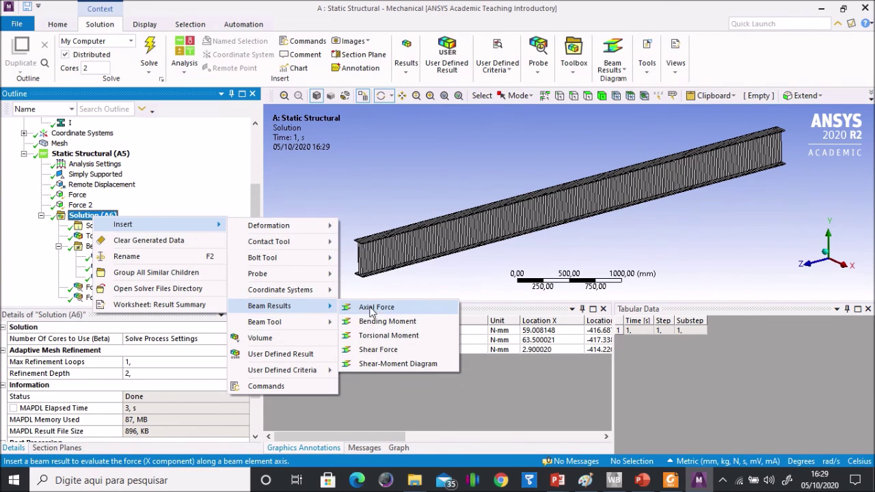
left_click(393, 368)
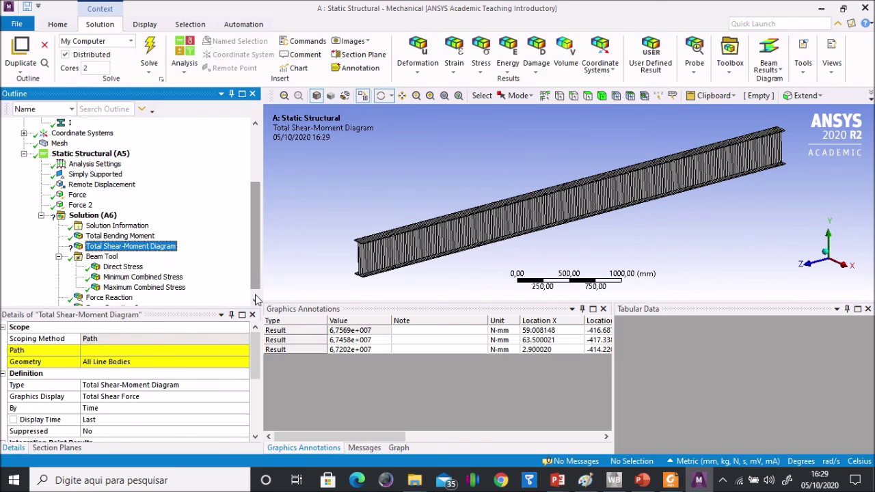
Step: Scope the Total Shear-Moment Diagram to the existing construction geometry path named Path
left_click(209, 351)
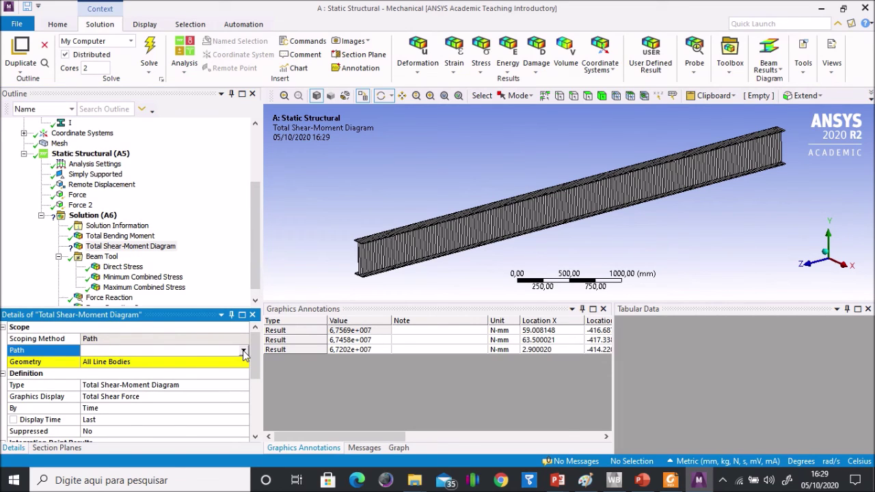
left_click_drag(255, 242, 252, 179)
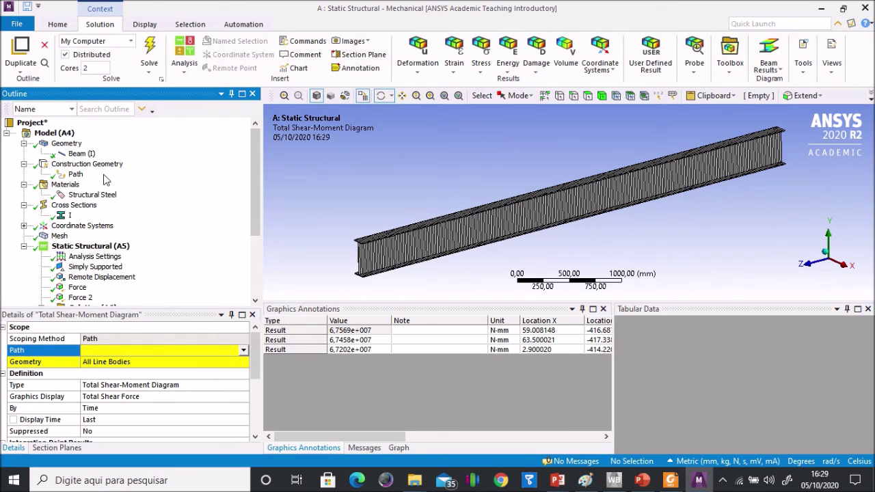
left_click(243, 350)
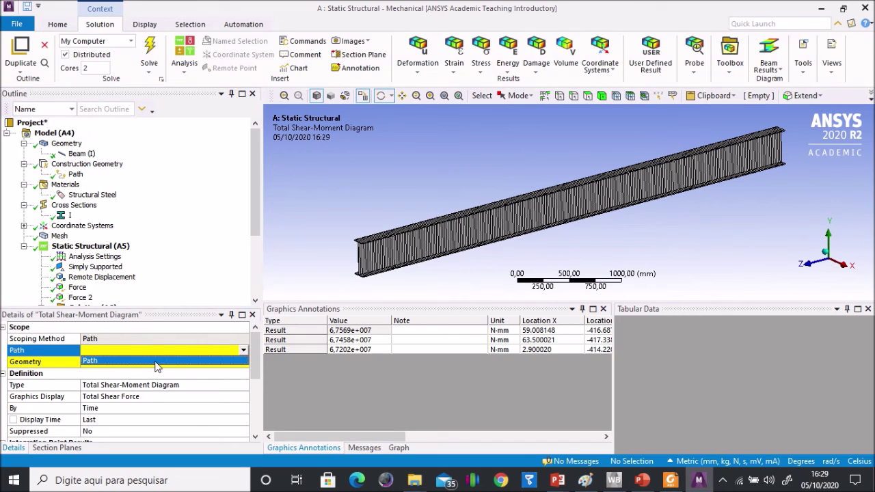
left_click(156, 362)
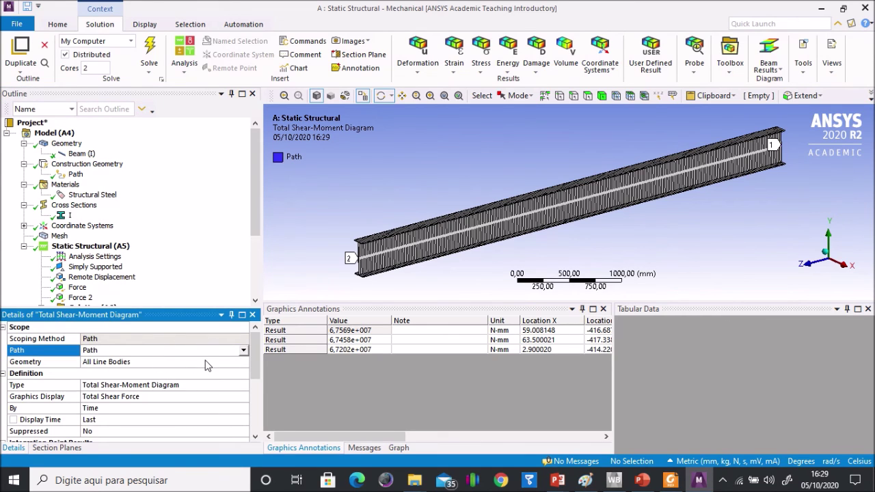
Step: Set the diagram type to Directional Shear-Moment Diagram (VZ-MY-UZ) and solve for it
left_click_drag(257, 356, 257, 366)
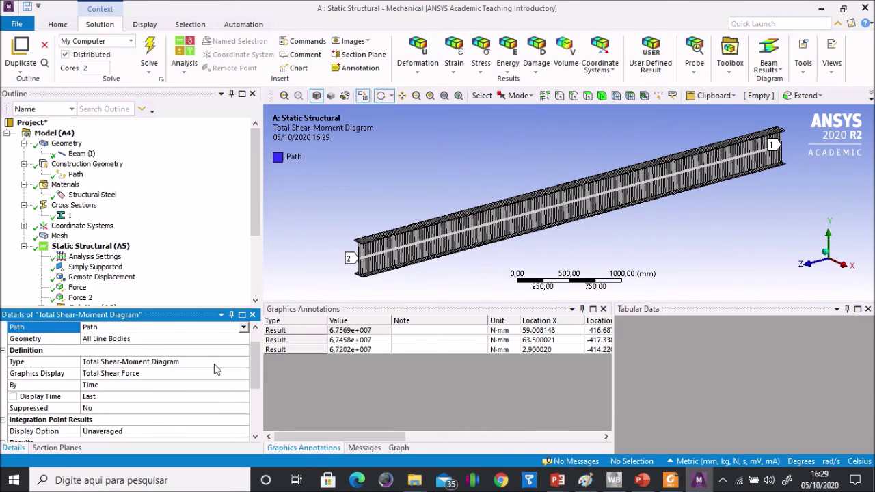
left_click(227, 363)
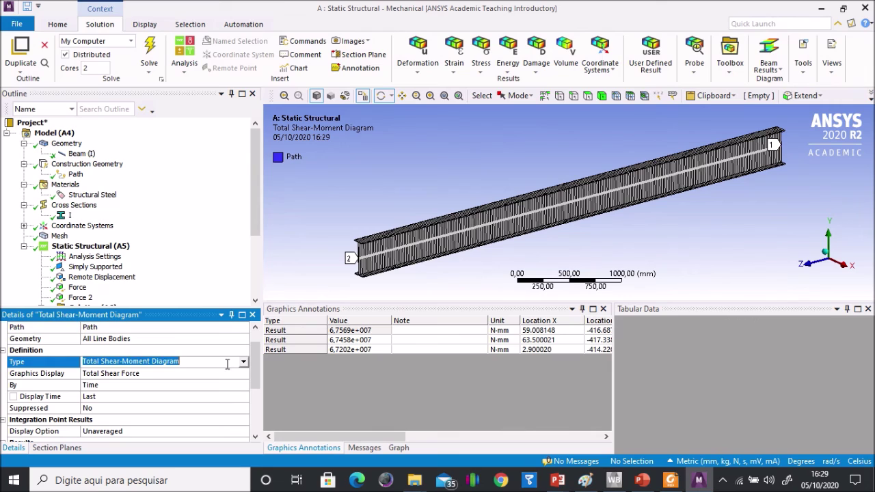
left_click(243, 363)
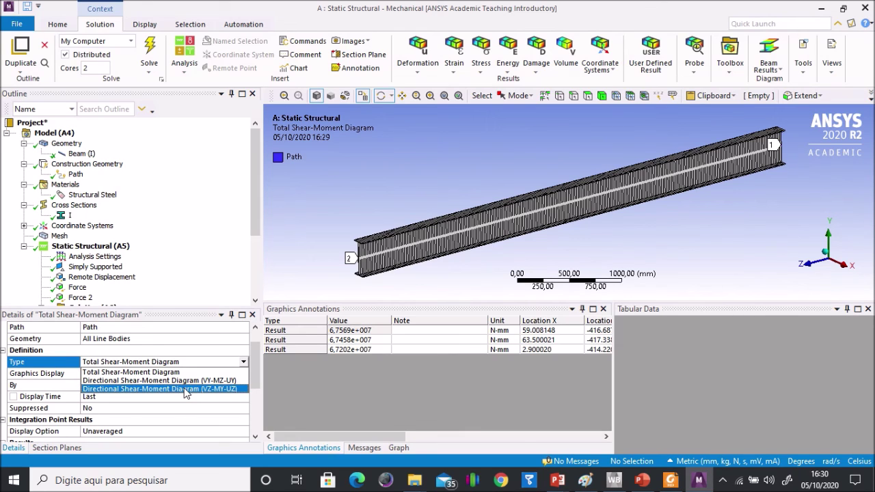
left_click(184, 389)
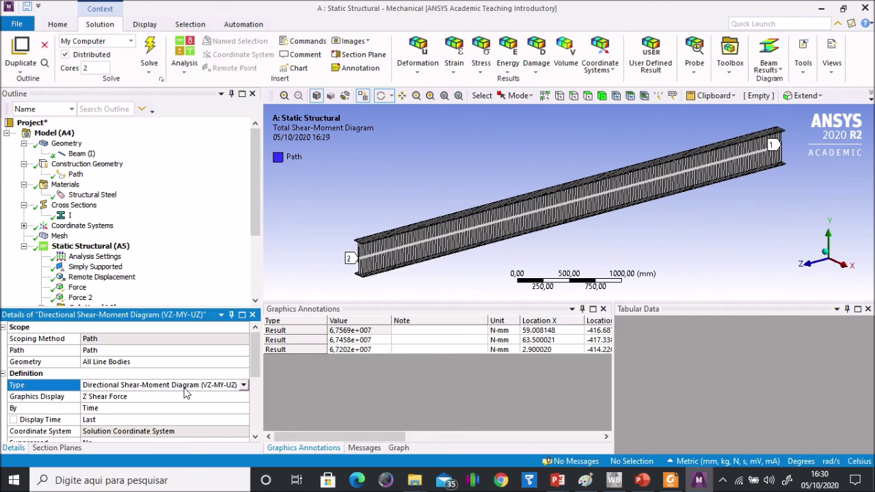
left_click_drag(257, 224, 252, 298)
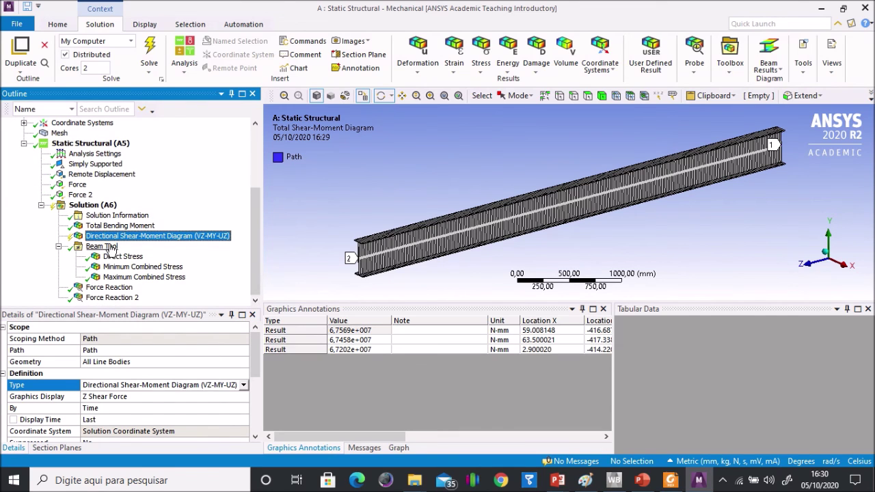
left_click(146, 46)
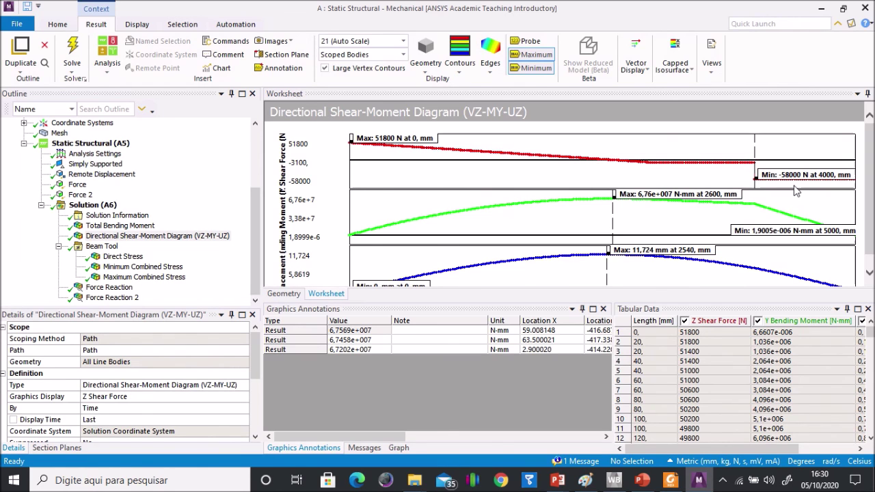
Step: Compare the computed shear force and bending moment diagrams with the analytical values on the PowerPoint problem slide
key("alt+Tab")
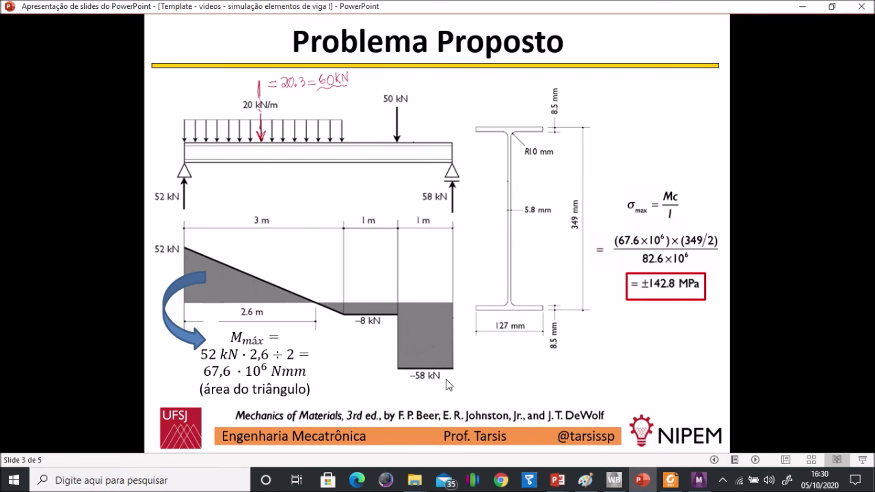
key("alt+Tab")
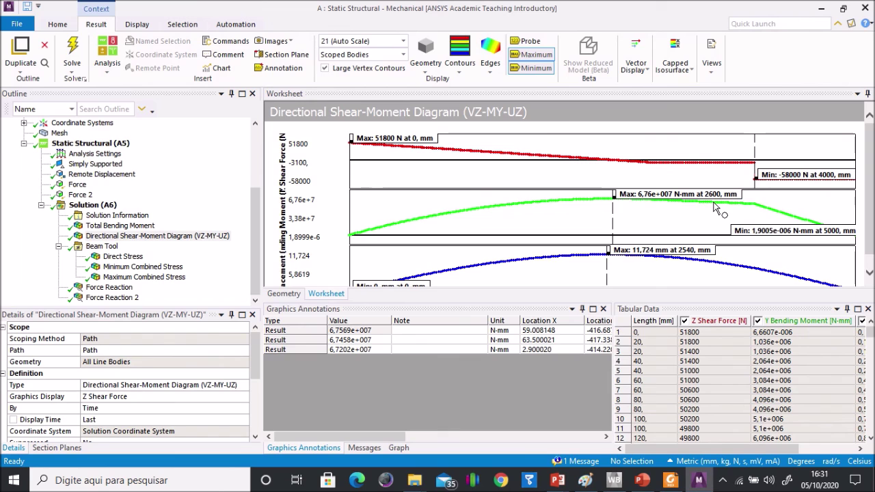
key("alt+Tab")
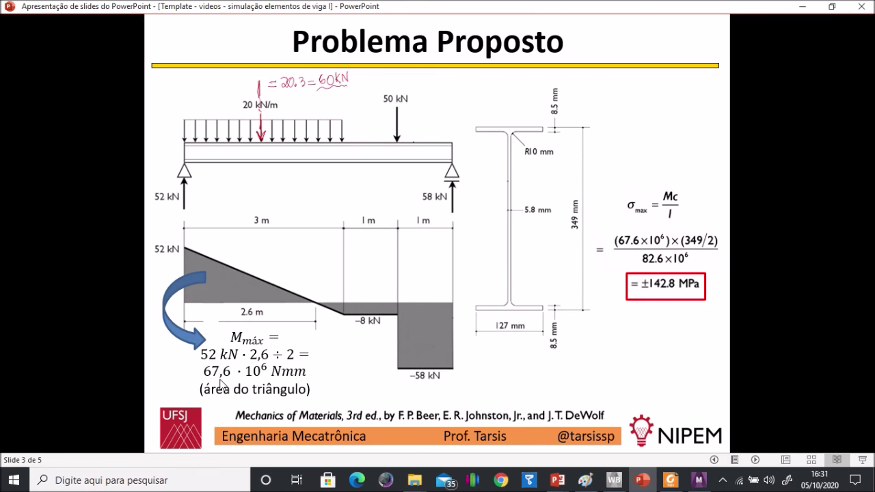
key("alt+Tab")
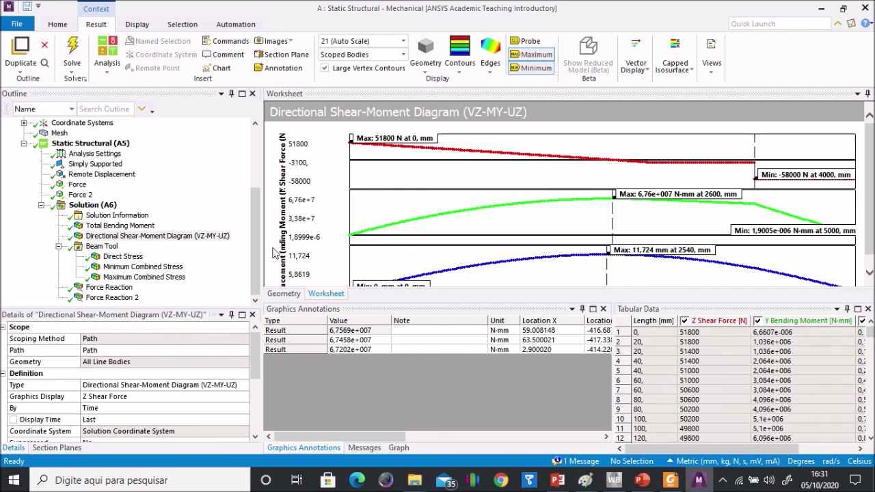
left_click_drag(252, 254, 276, 299)
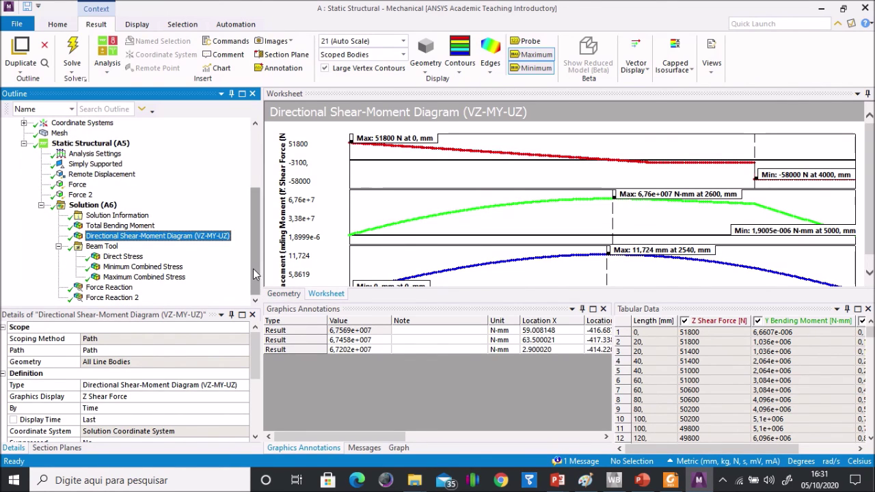